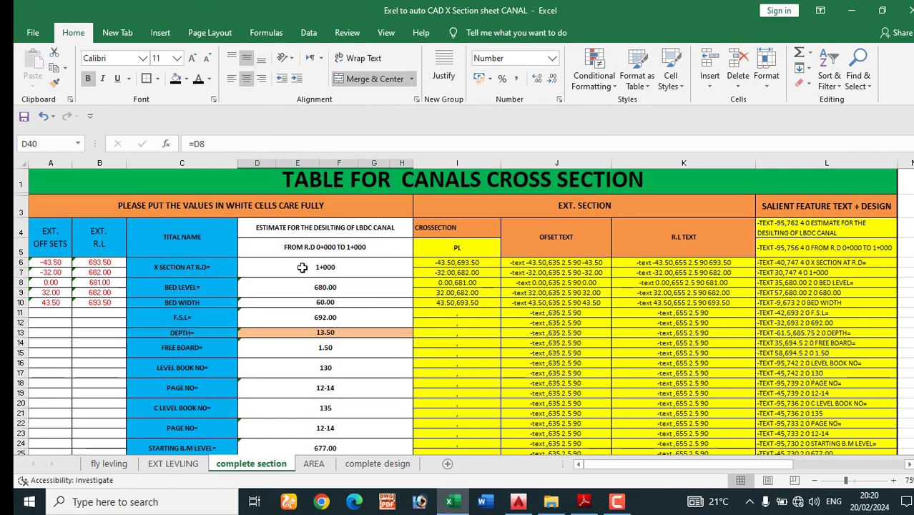
# - Look over the canal cross section table, then switch to the PDF and examine the plotted section with its levels and distances
pyautogui.scroll(-18, 337, 241)
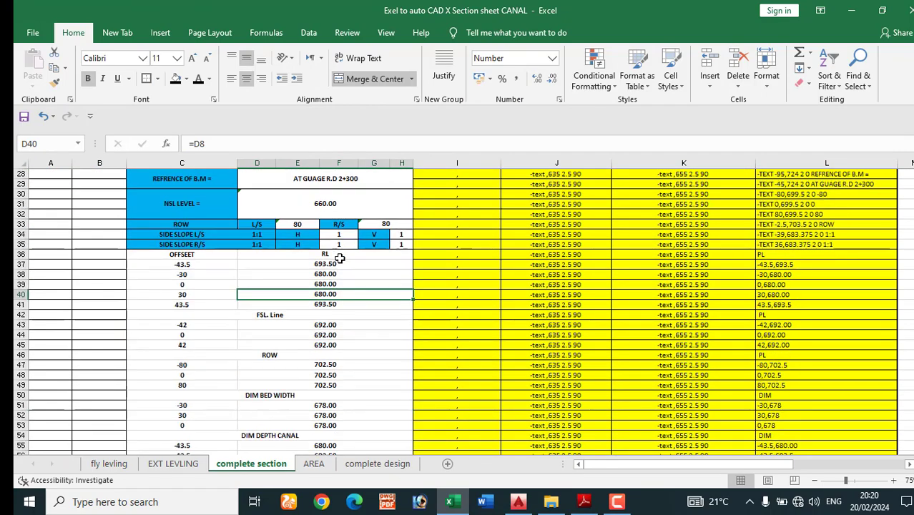
pyautogui.scroll(18, 343, 310)
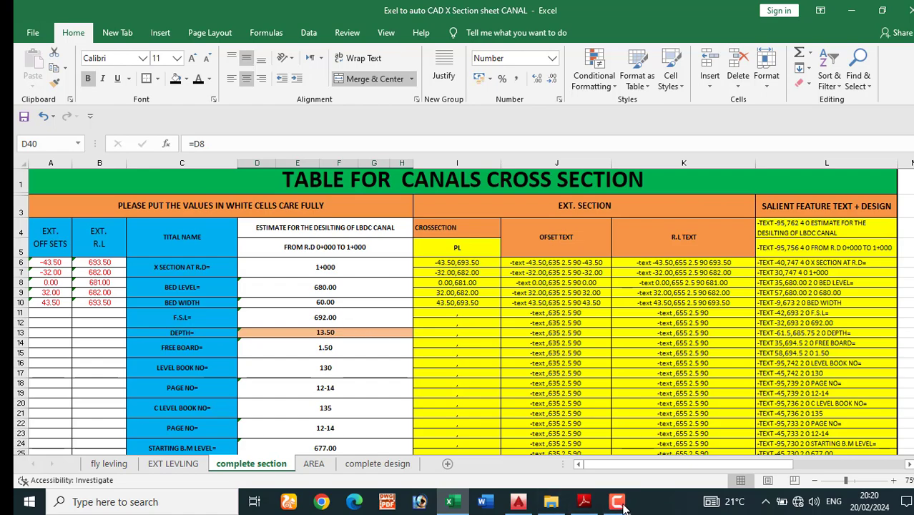
pyautogui.click(583, 472)
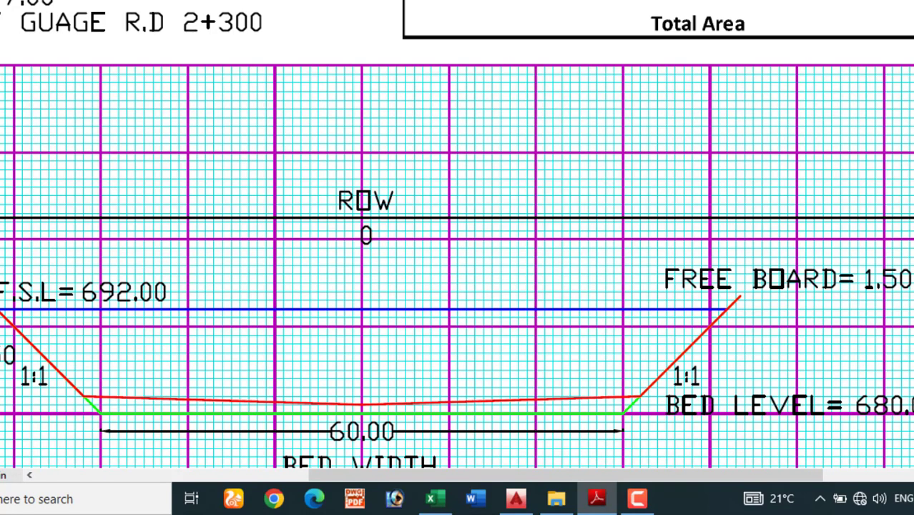
pyautogui.scroll(-3, 256, 6)
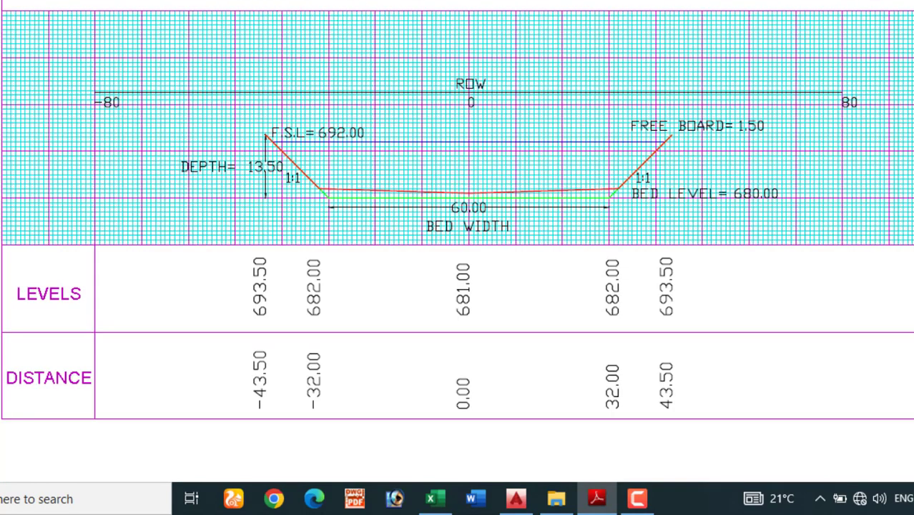
pyautogui.scroll(-1, 257, 5)
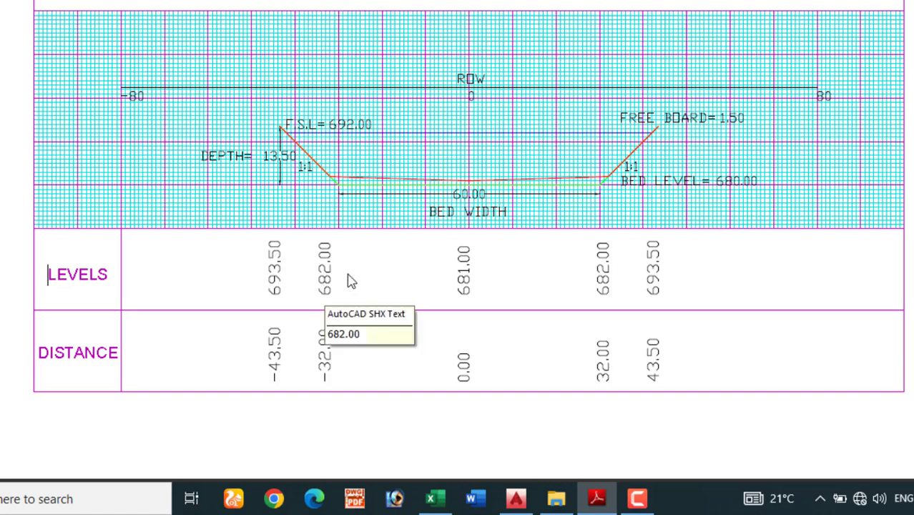
pyautogui.scroll(3, 381, 239)
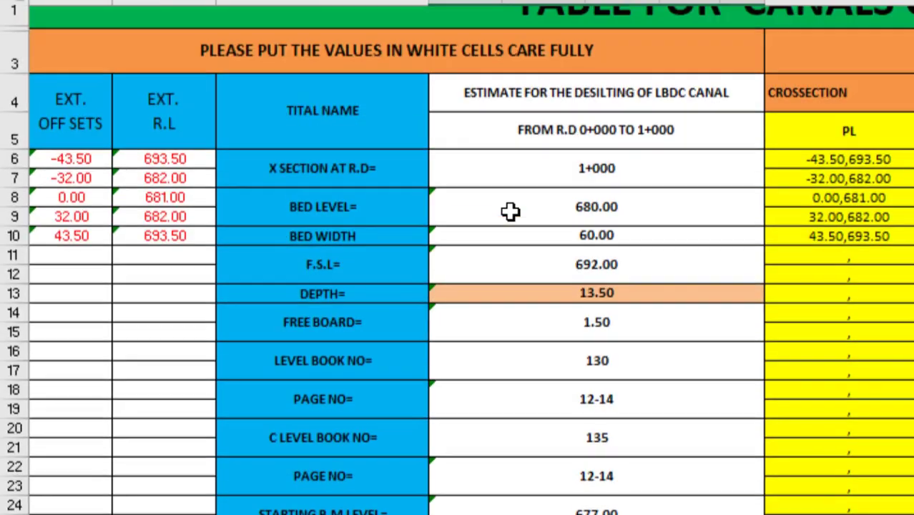
# - Review the offset, R.L and design value cells of the canal cross section table in Excel
pyautogui.scroll(1, 510, 210)
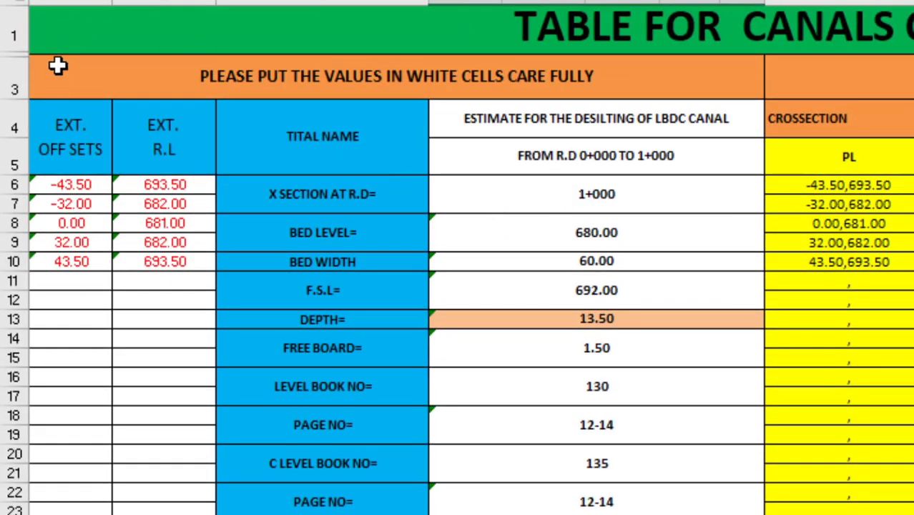
pyautogui.scroll(-5, 615, 295)
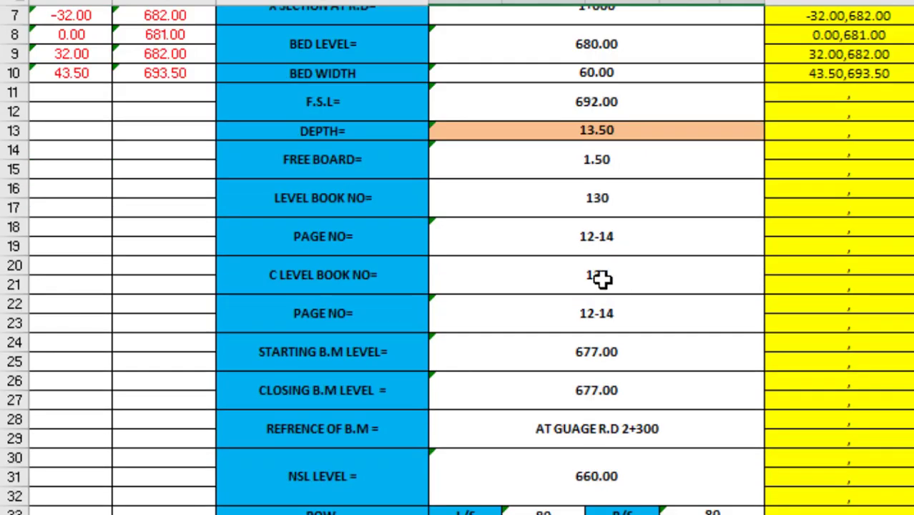
pyautogui.scroll(5, 604, 280)
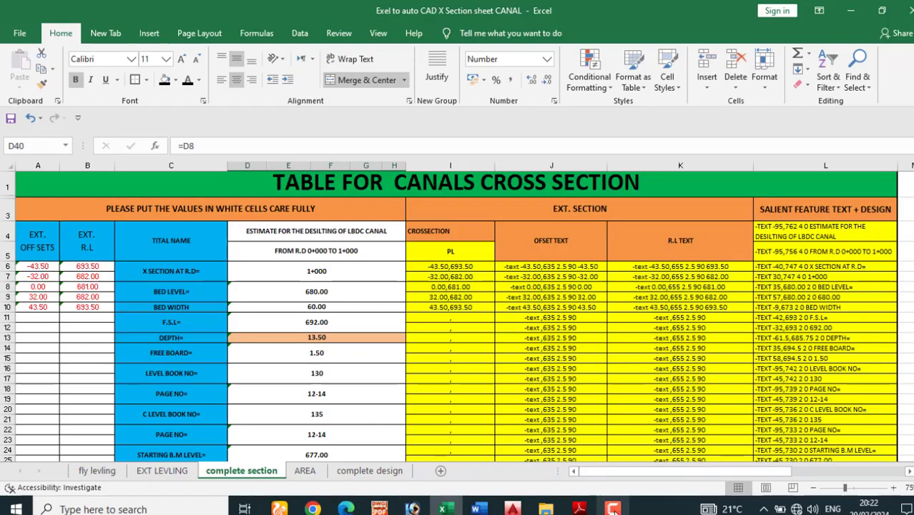
# - Switch to AutoCAD and examine the drawn canal cross section with its dimensions, level labels and distance labels
pyautogui.click(511, 507)
pyautogui.scroll(5, 387, 293)
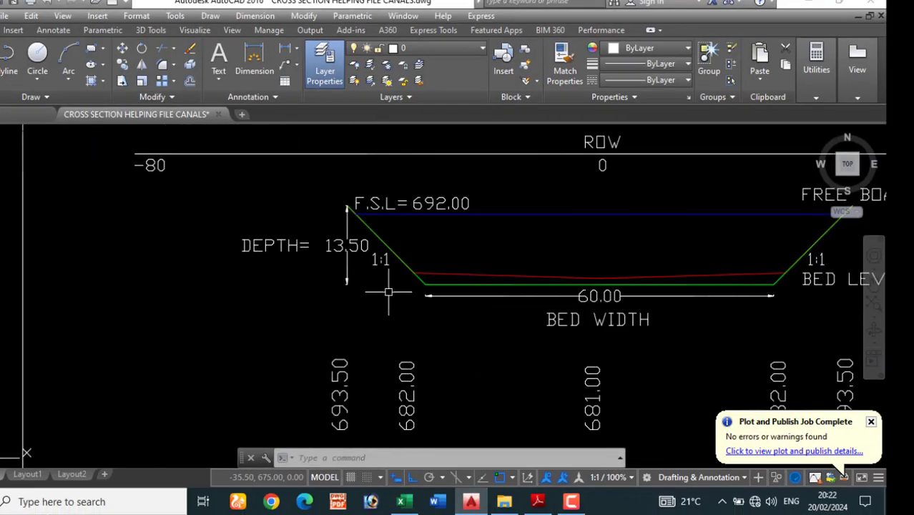
pyautogui.scroll(-4, 386, 286)
pyautogui.scroll(5, 375, 386)
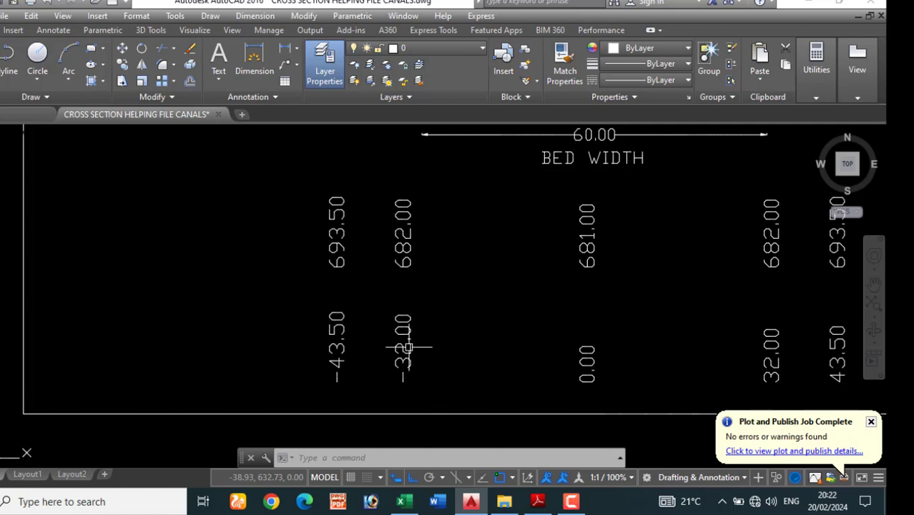
pyautogui.scroll(-5, 406, 325)
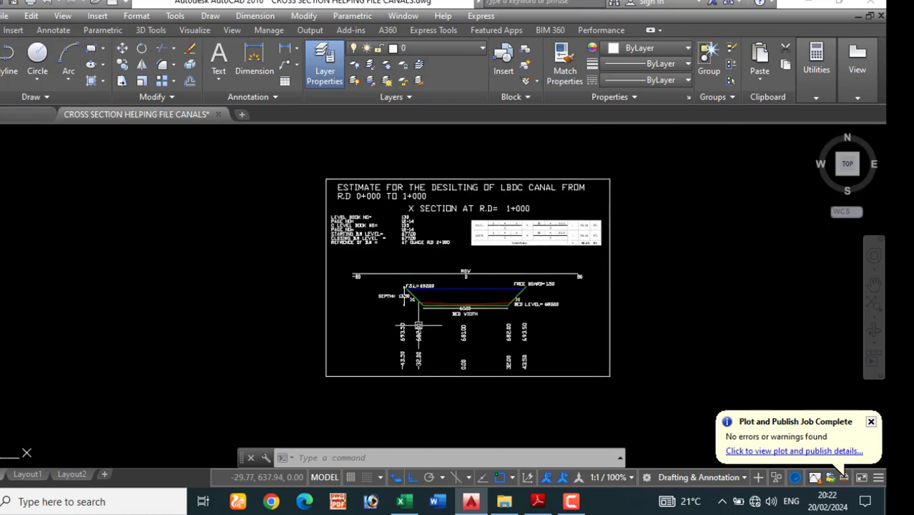
pyautogui.scroll(4, 464, 378)
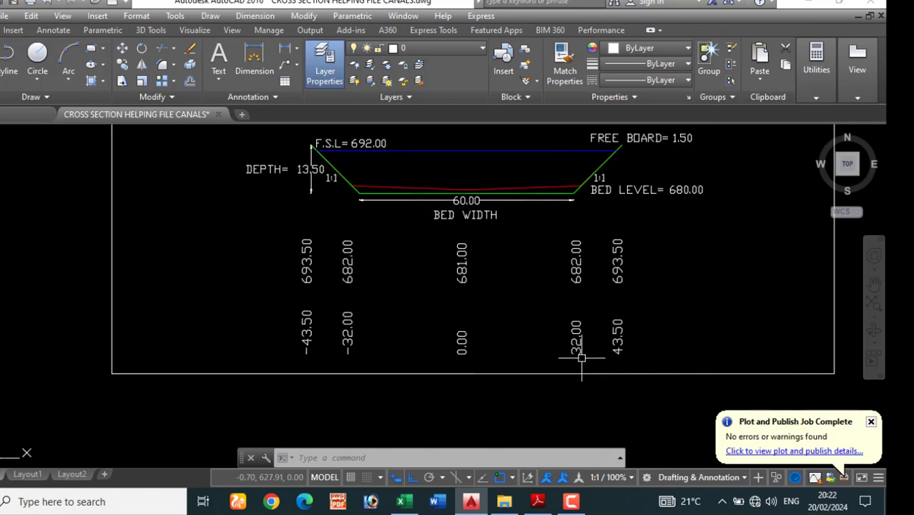
pyautogui.scroll(-2, 579, 363)
pyautogui.scroll(4, 583, 365)
pyautogui.scroll(-4, 610, 351)
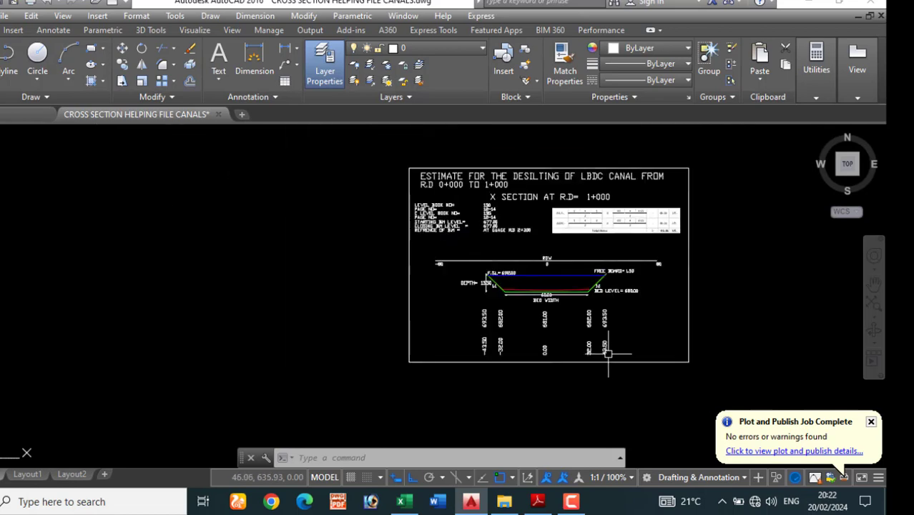
# - Compare the offset and R.L text entries in the Excel table with the rotated labels in the AutoCAD drawing
pyautogui.click(406, 502)
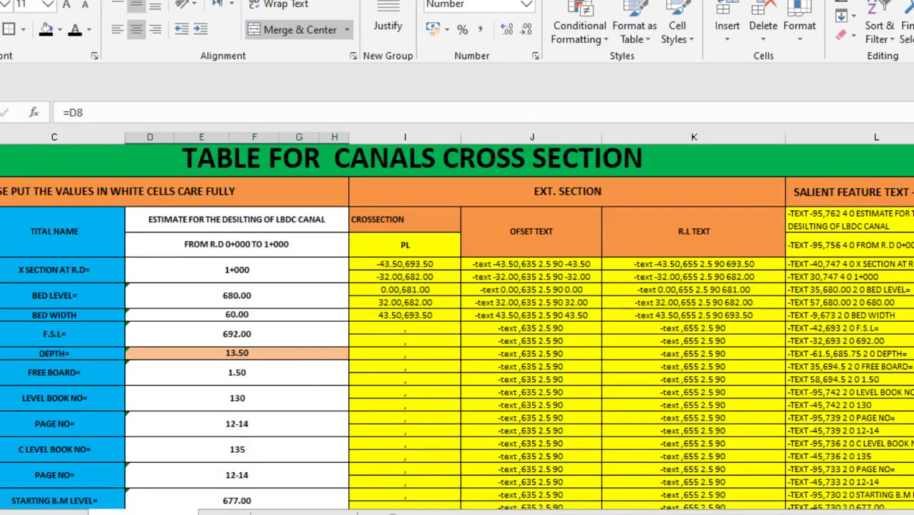
pyautogui.hotkey('alt', 'Tab')
pyautogui.scroll(8, 597, 392)
pyautogui.scroll(-4, 591, 391)
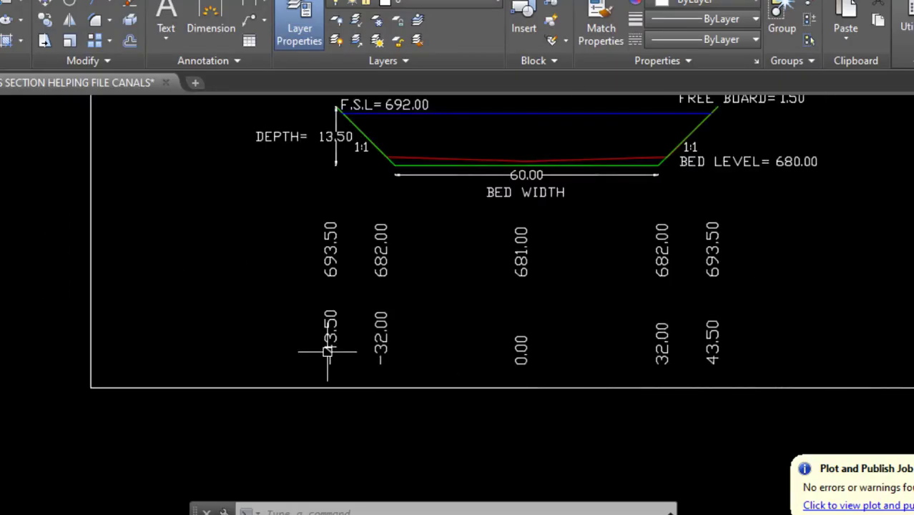
pyautogui.scroll(4, 351, 261)
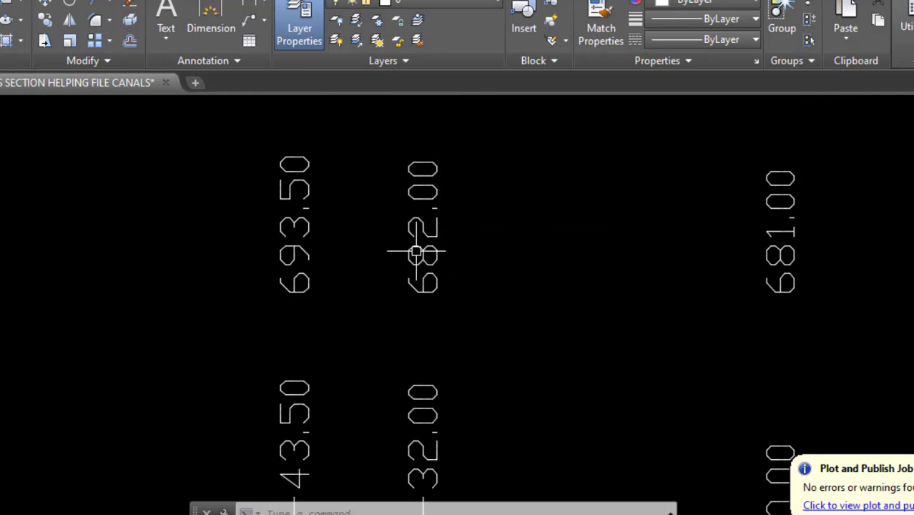
pyautogui.scroll(-5, 416, 252)
# - Return to Excel and read through the section's title entries, from X SECTION AT R.D to the ROW, side slope and offset rows
pyautogui.hotkey('alt', 'Tab')
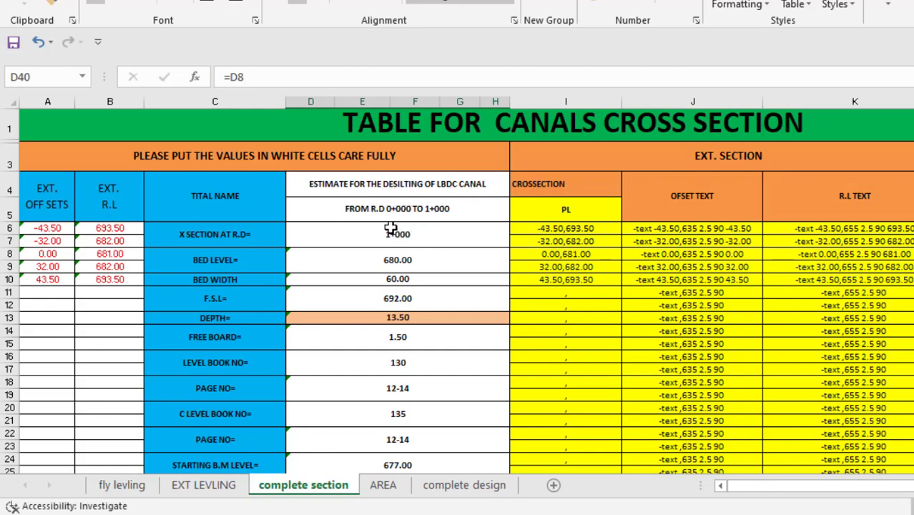
pyautogui.scroll(-1, 393, 229)
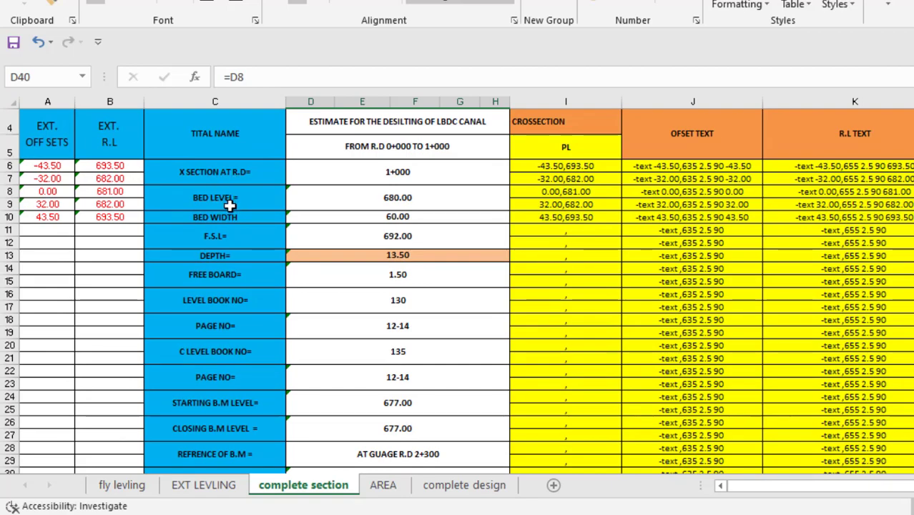
pyautogui.scroll(-1, 241, 179)
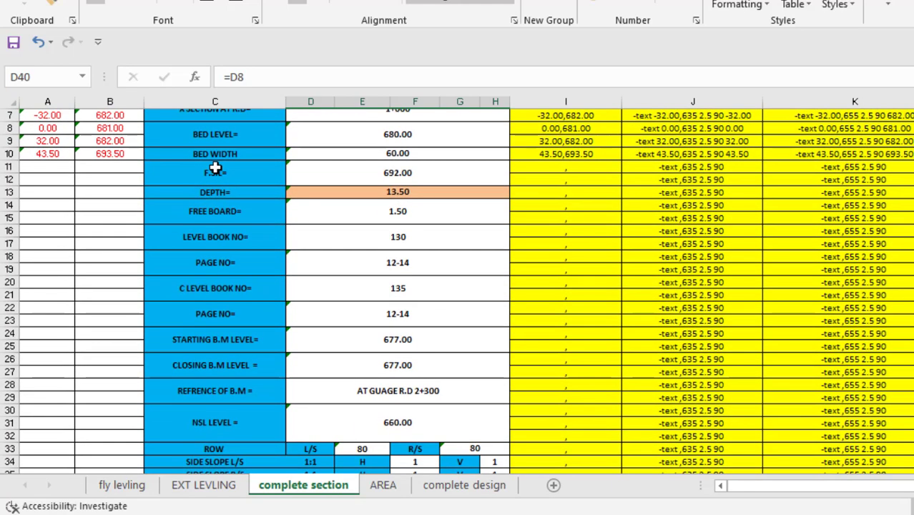
pyautogui.scroll(1, 214, 169)
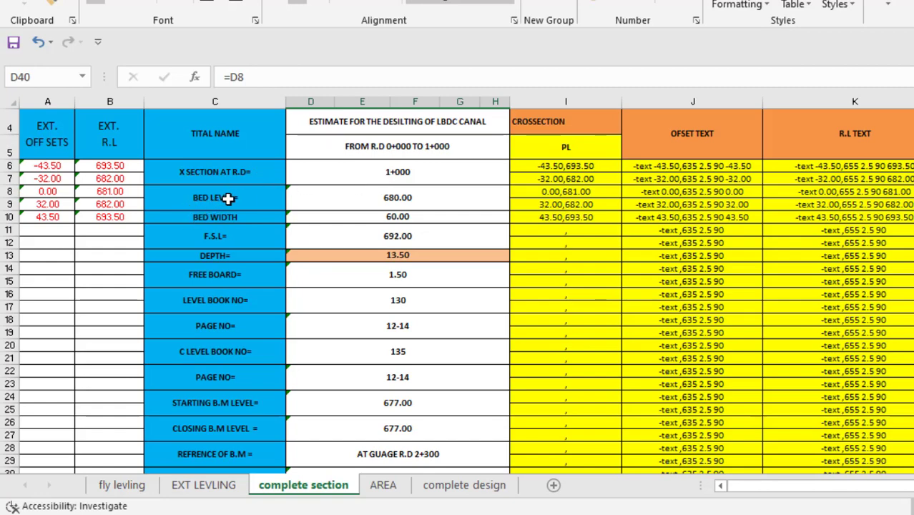
pyautogui.scroll(-1, 227, 199)
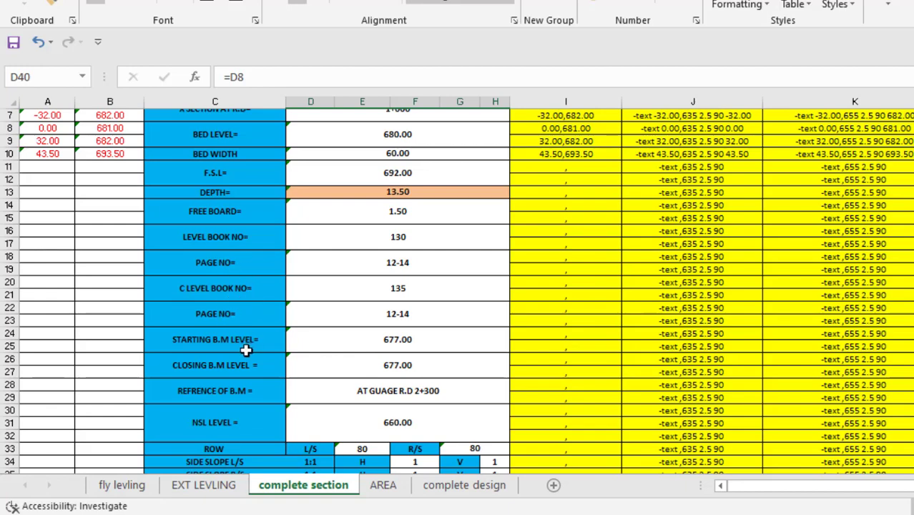
pyautogui.scroll(-1, 224, 341)
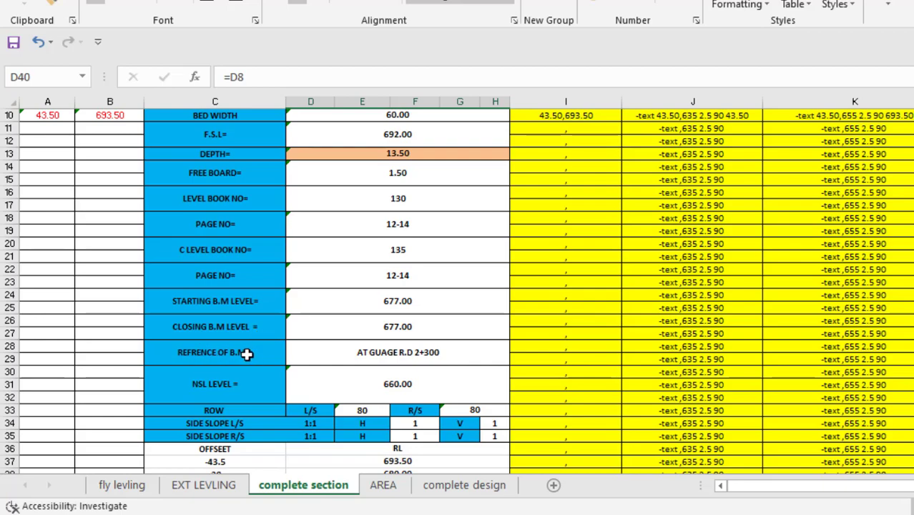
pyautogui.scroll(-2, 257, 346)
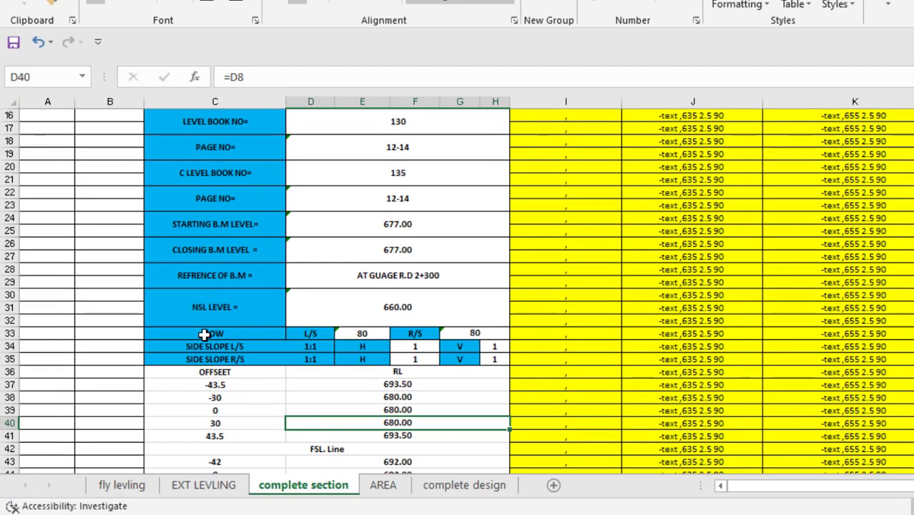
pyautogui.scroll(-1, 243, 338)
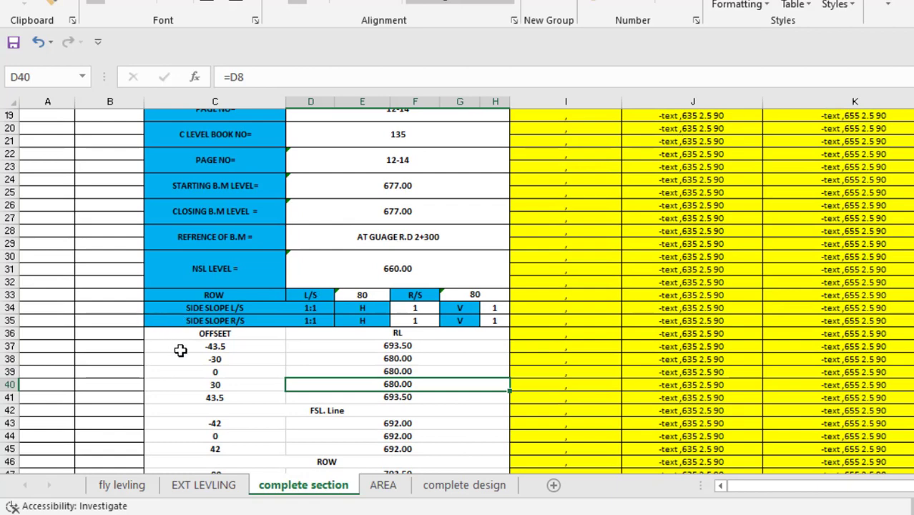
pyautogui.scroll(-1, 180, 350)
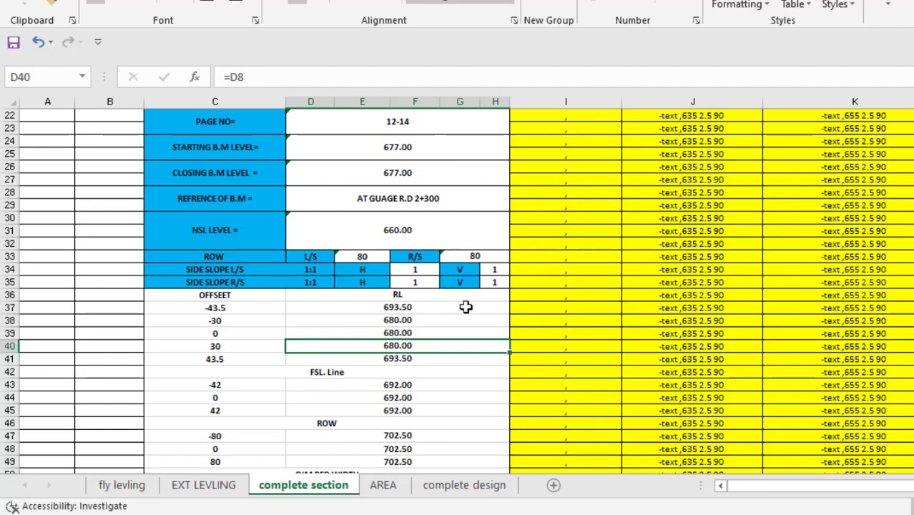
pyautogui.scroll(-3, 442, 323)
pyautogui.scroll(10, 301, 363)
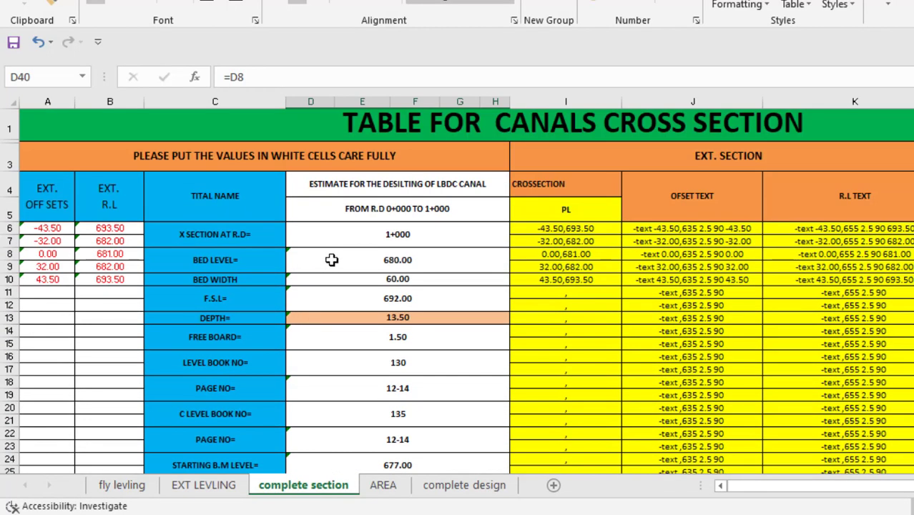
# - Review the white input cells down to the side slope rows and inspect the ratio formula in D34 for SIDE SLOPE L/S
pyautogui.scroll(-1, 332, 259)
pyautogui.scroll(1, 373, 206)
pyautogui.scroll(-1, 383, 180)
pyautogui.scroll(1, 383, 179)
pyautogui.scroll(-2, 384, 179)
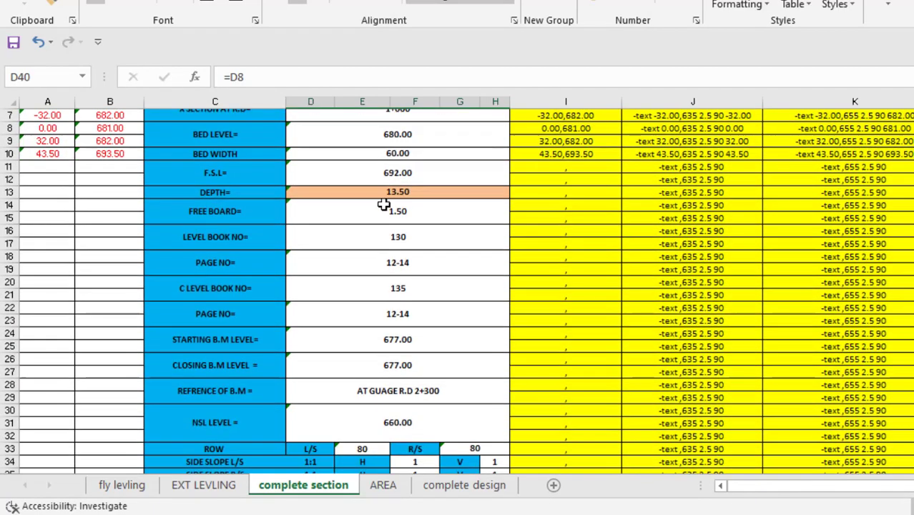
pyautogui.scroll(-5, 383, 205)
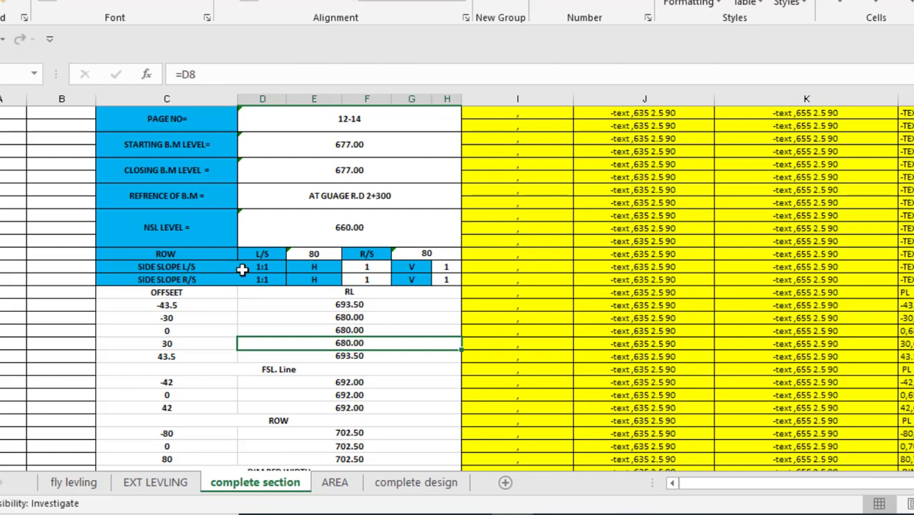
pyautogui.click(256, 267)
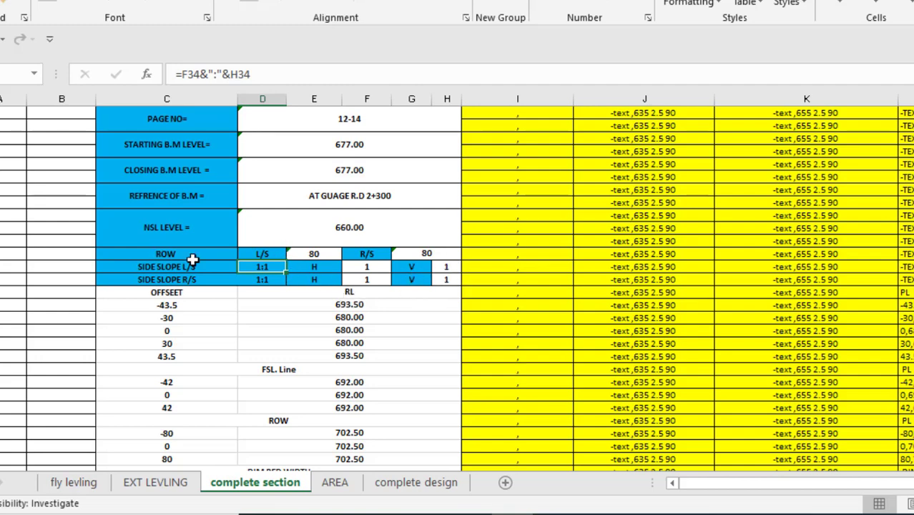
# - Rebuild the SIDE SLOPE R/S ratio in D35 with the CONCATENATE function, joining F35, ":" and H35
pyautogui.click(279, 279)
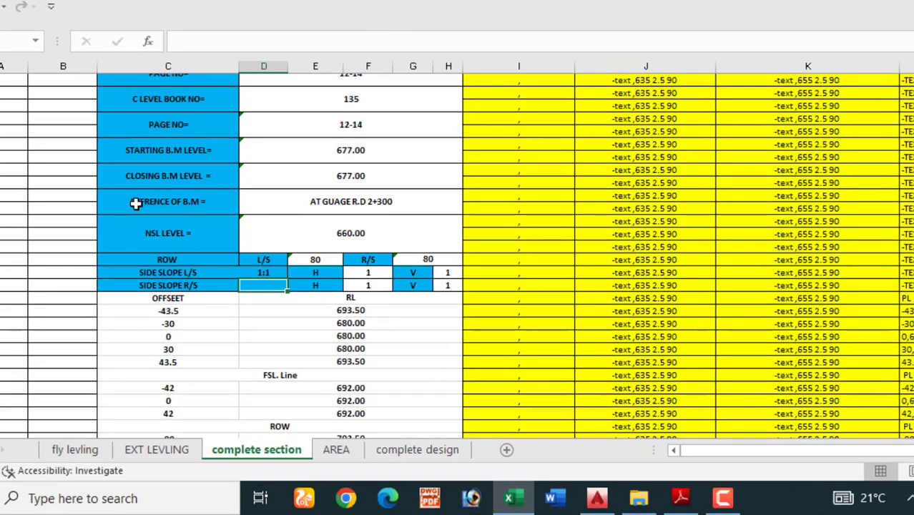
pyautogui.write('=')
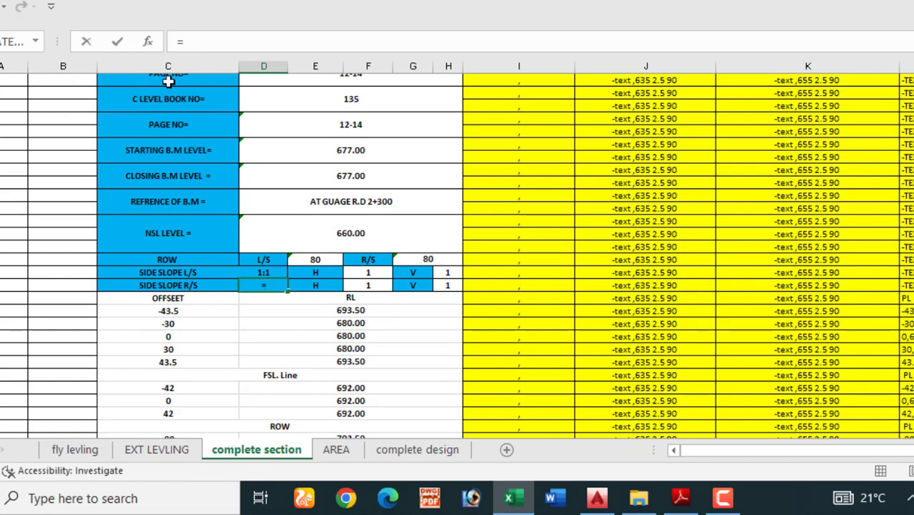
pyautogui.click(147, 41)
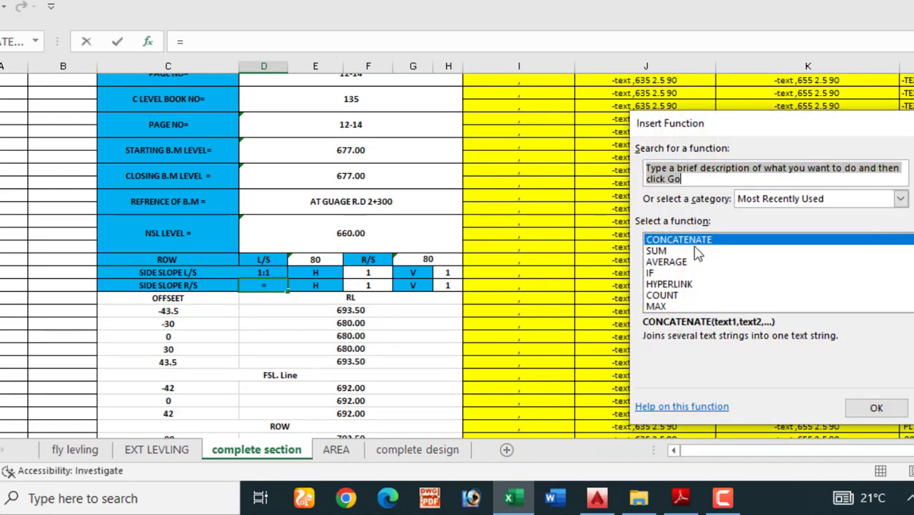
pyautogui.click(893, 409)
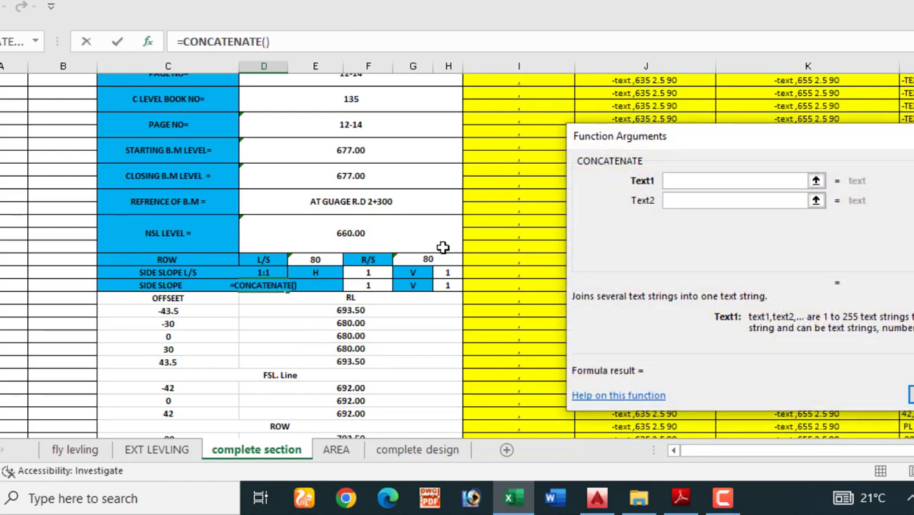
pyautogui.click(373, 282)
pyautogui.click(679, 200)
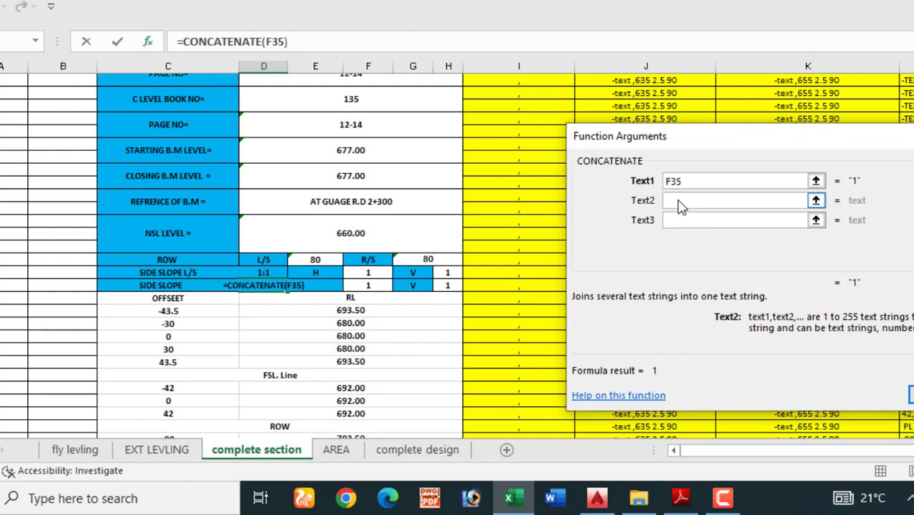
pyautogui.write(':')
pyautogui.click(674, 220)
pyautogui.click(445, 284)
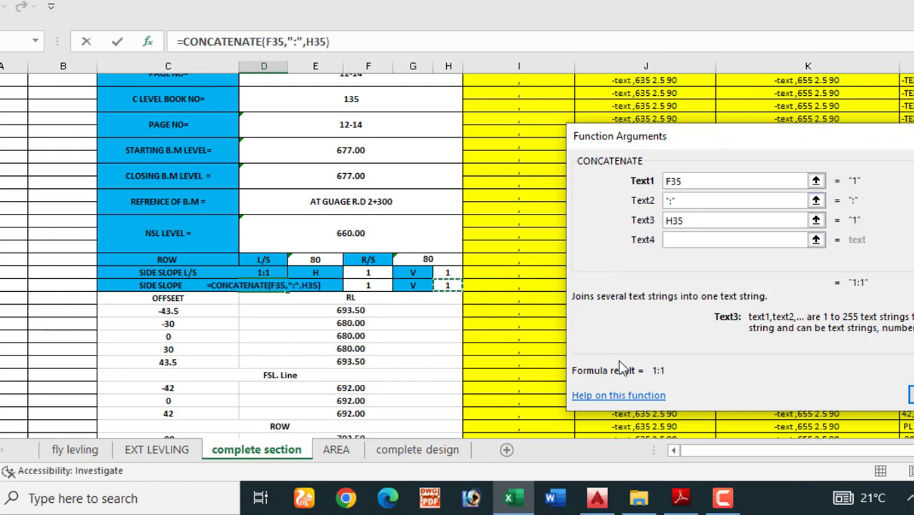
pyautogui.click(909, 395)
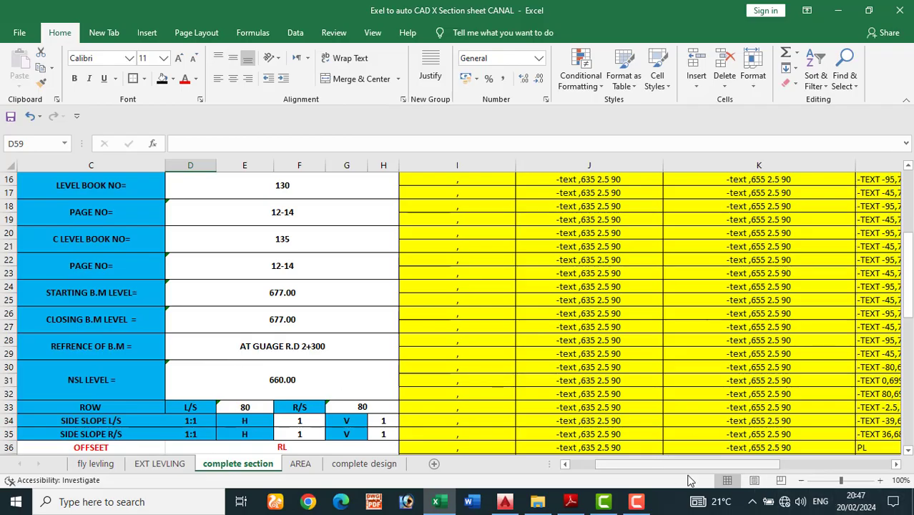
# - Compare the first design OFFSET row in Excel with the -(SXD+B/2) dimension on the canal section in AutoCAD
pyautogui.moveTo(683, 465); pyautogui.dragTo(475, 468)
pyautogui.scroll(5, 63, 290)
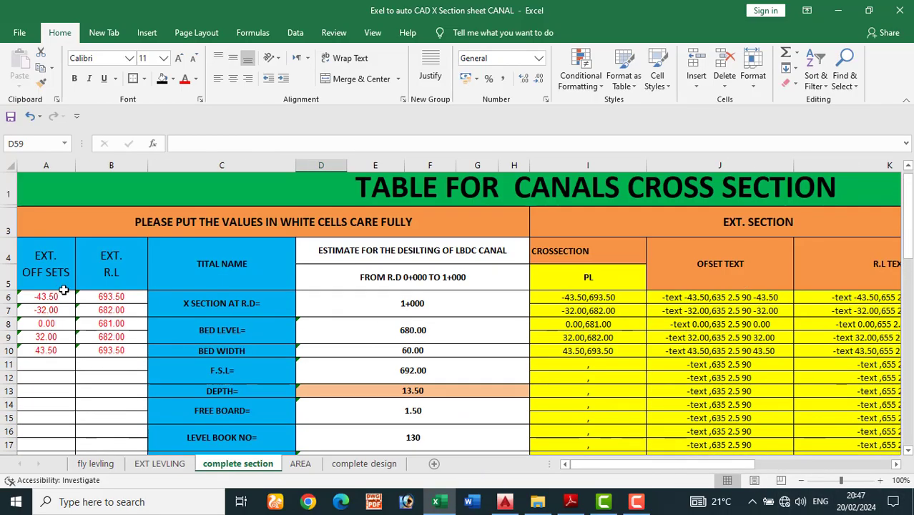
pyautogui.scroll(-10, 184, 266)
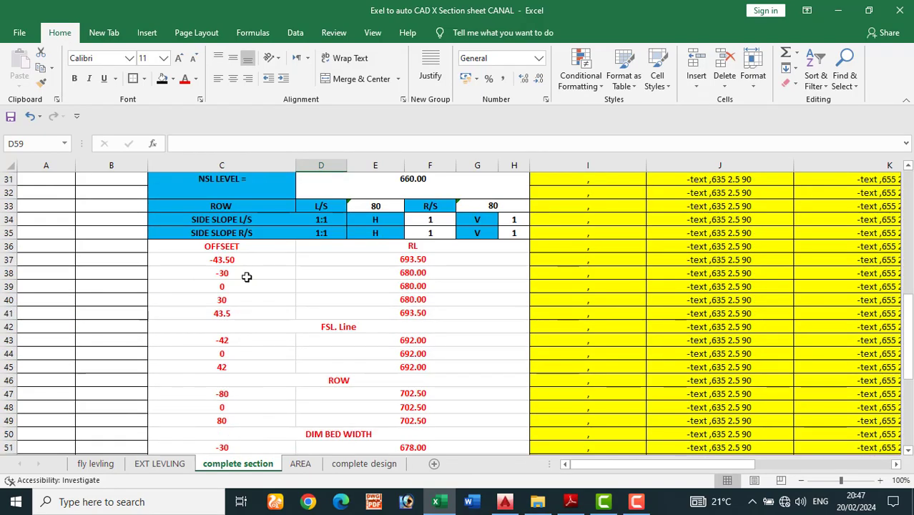
pyautogui.hotkey('alt', 'Tab')
pyautogui.scroll(4, 426, 351)
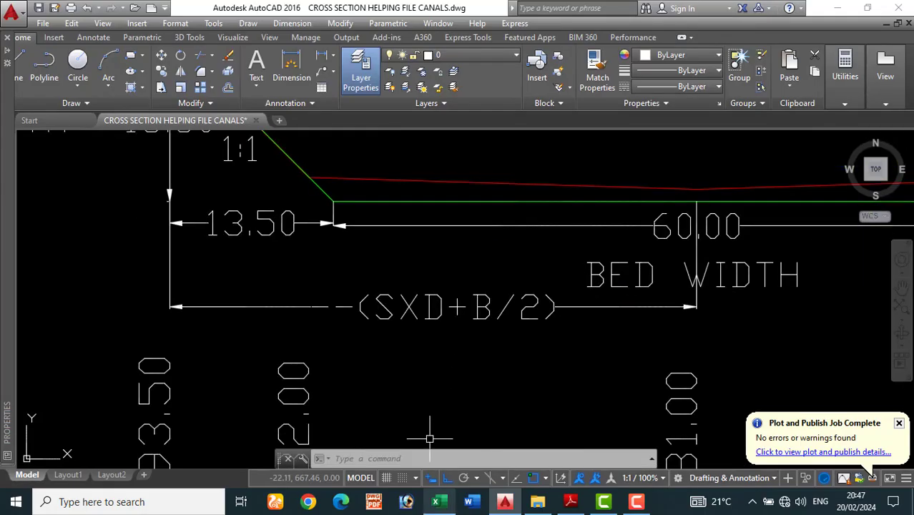
pyautogui.click(434, 505)
pyautogui.scroll(-8, 293, 276)
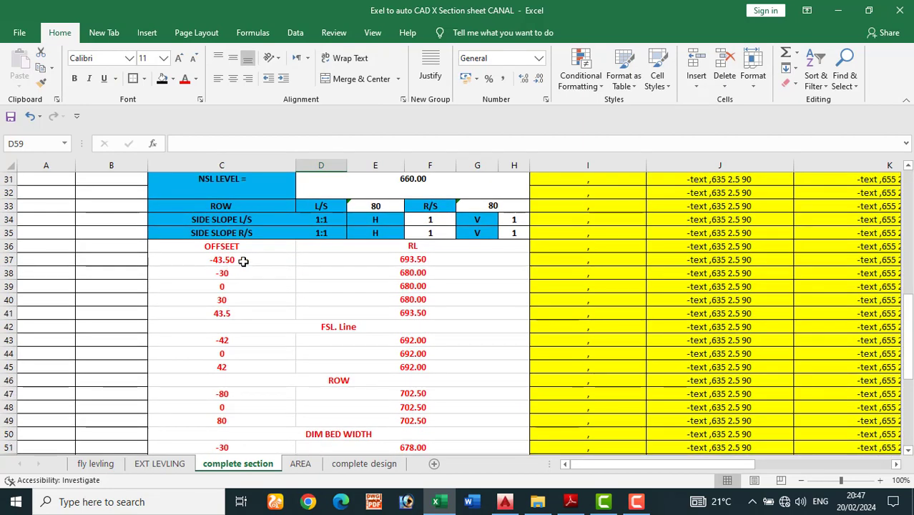
pyautogui.hotkey('alt', 'Tab')
pyautogui.scroll(-3, 439, 368)
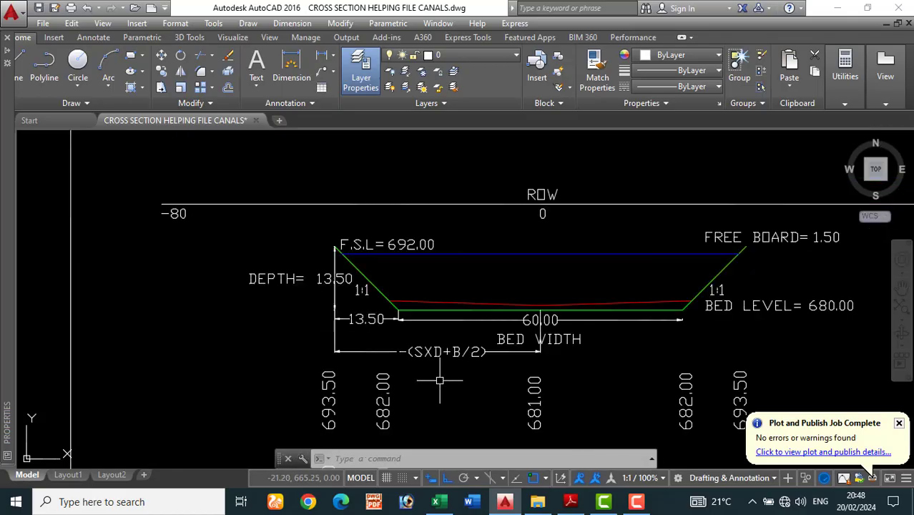
pyautogui.scroll(3, 446, 372)
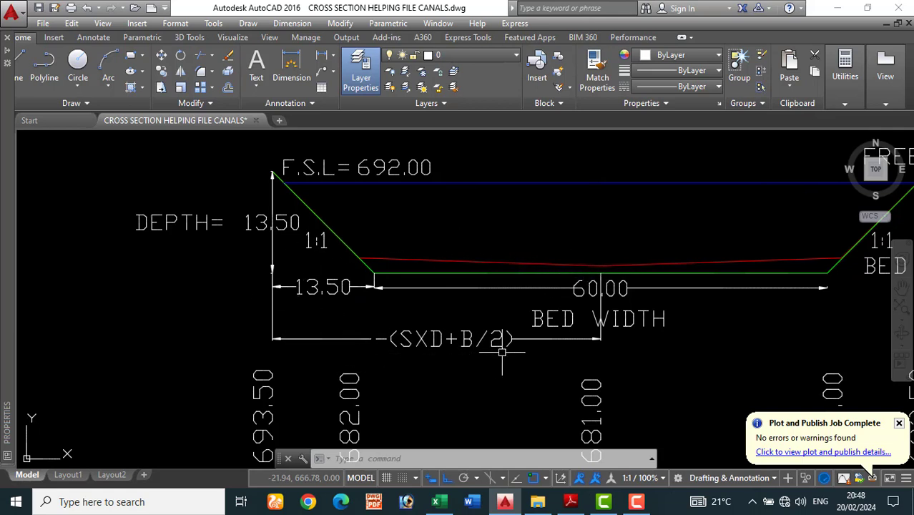
pyautogui.scroll(-2, 455, 345)
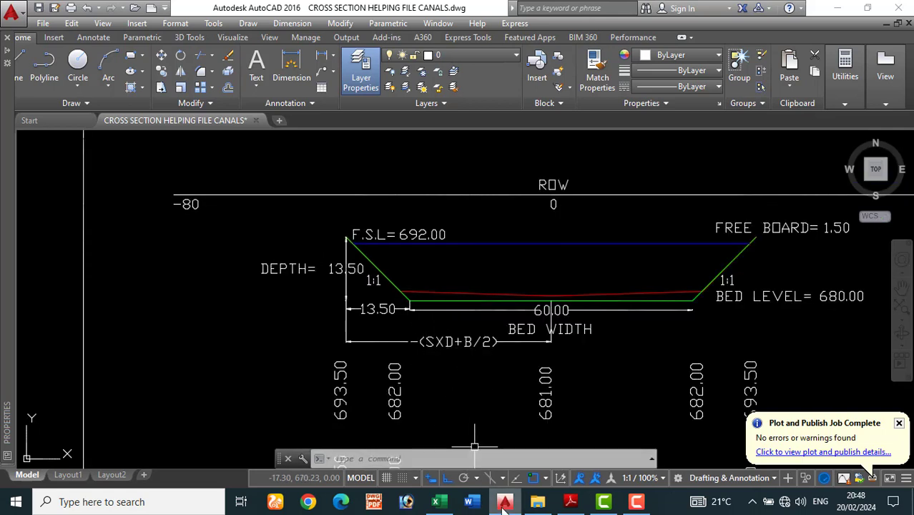
# - Return to Excel and trace the offset formulas in C37 and C38 back to the bed width, depth and side slope, checking against the AutoCAD drawing
pyautogui.click(436, 501)
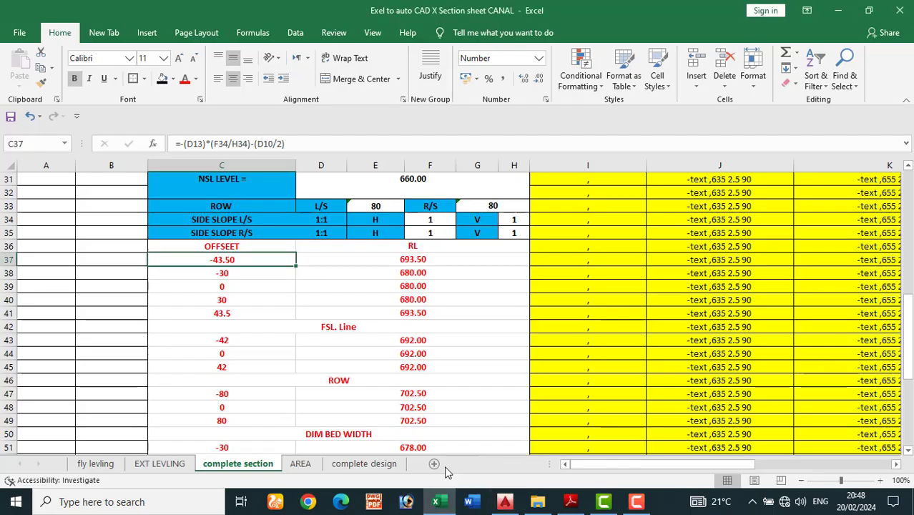
pyautogui.click(251, 279)
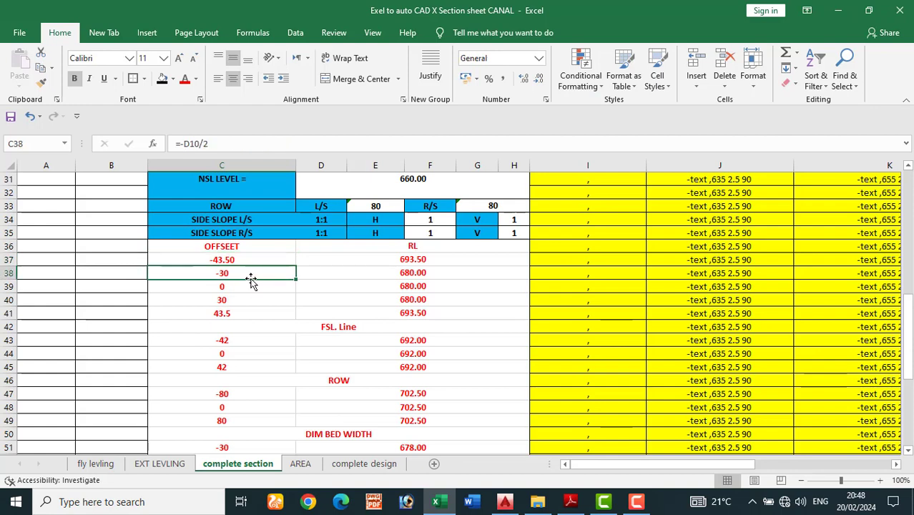
pyautogui.click(504, 501)
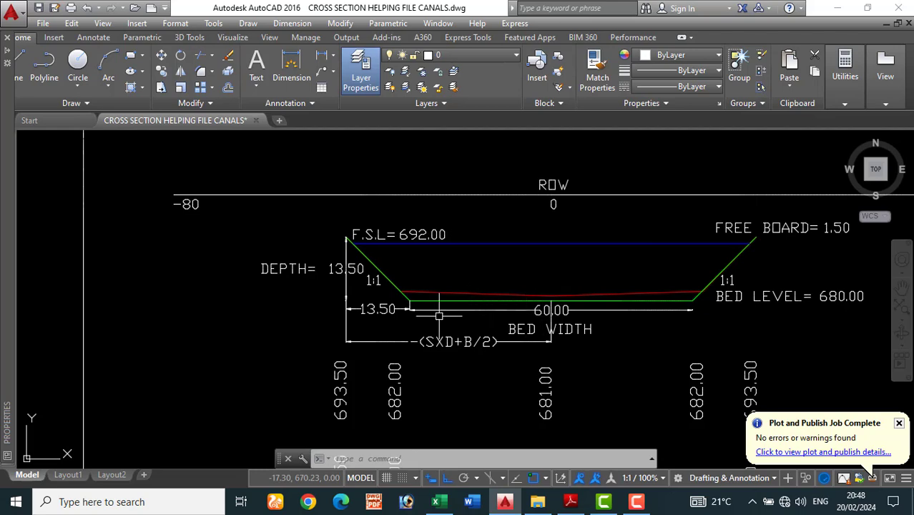
pyautogui.click(435, 501)
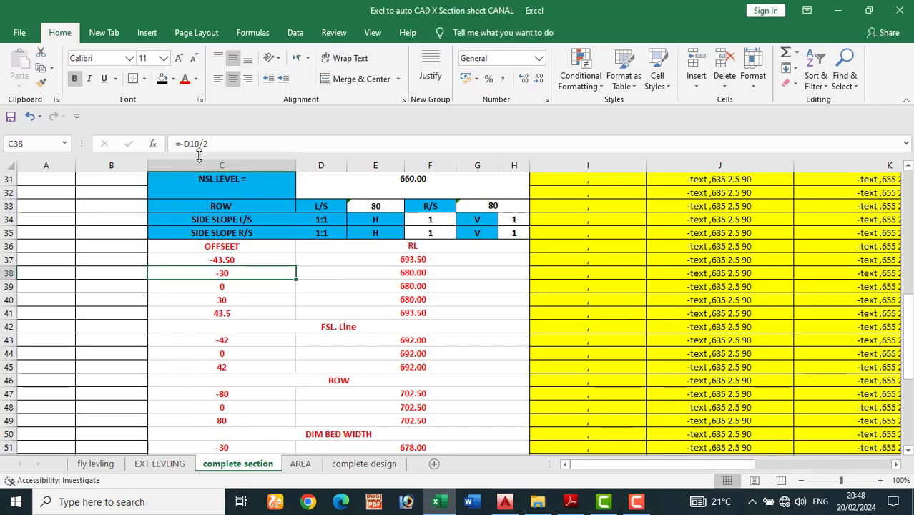
pyautogui.scroll(7, 337, 269)
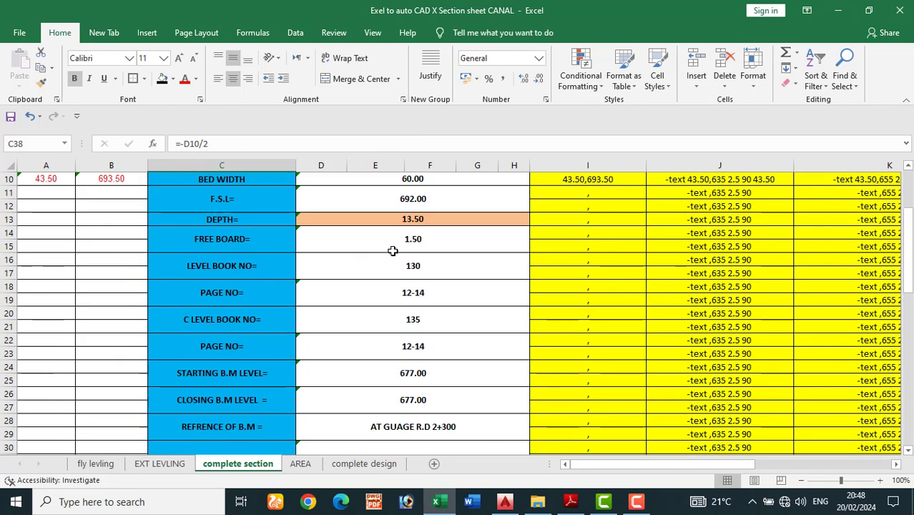
pyautogui.scroll(1, 390, 250)
pyautogui.press('Up')
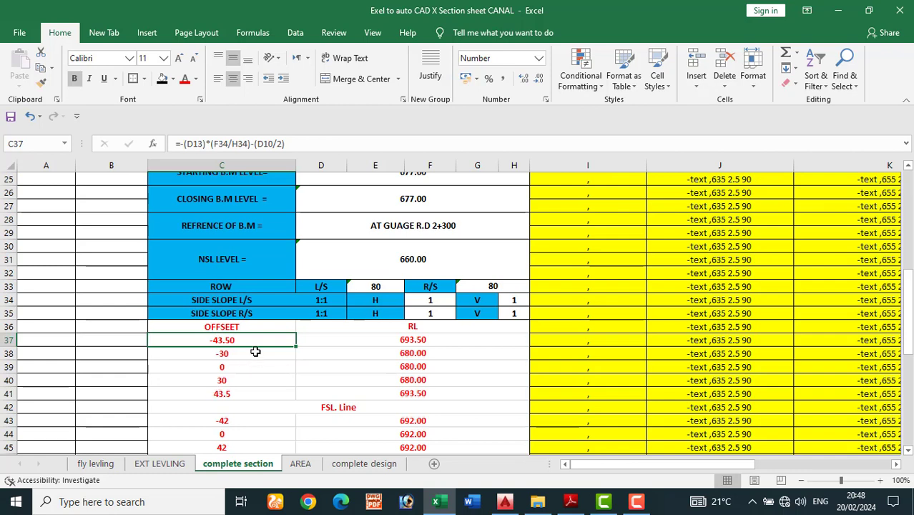
pyautogui.scroll(-2, 251, 346)
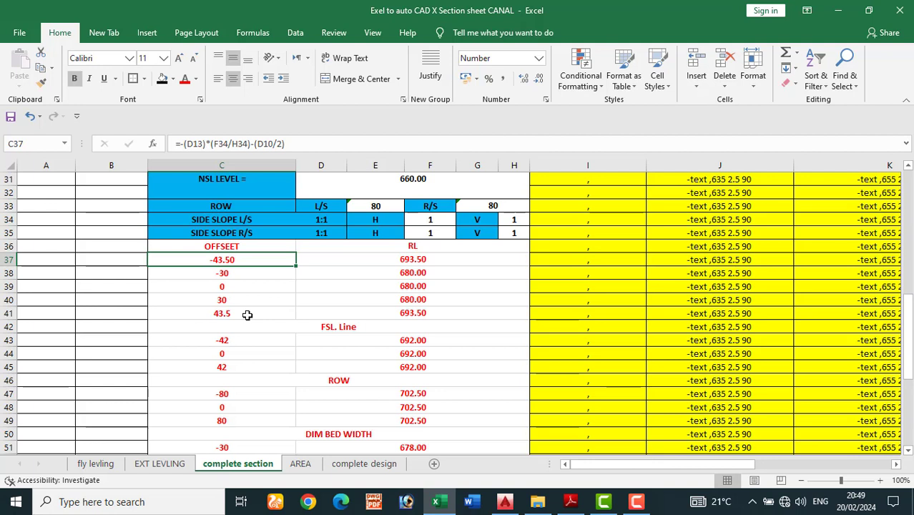
# - Inspect the last section offset formula in C41 and the bed-level RL formulas in D38 to D40
pyautogui.click(246, 315)
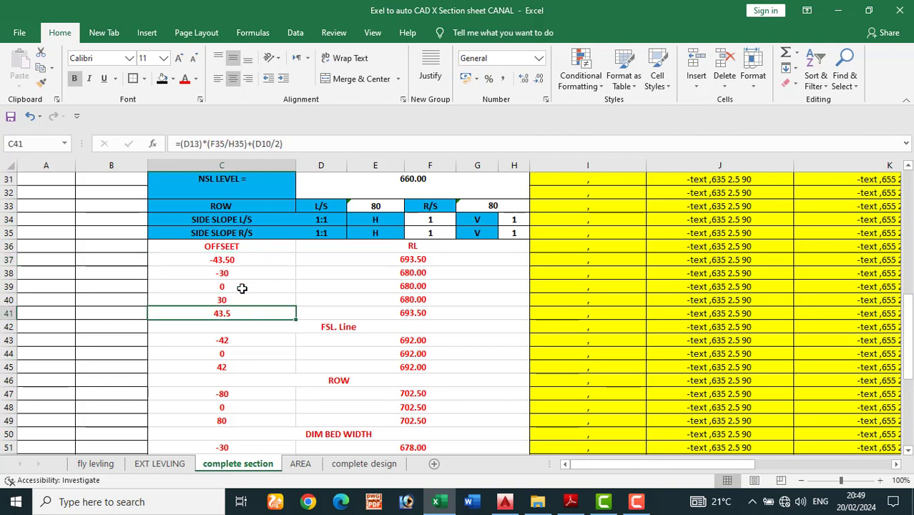
pyautogui.click(352, 288)
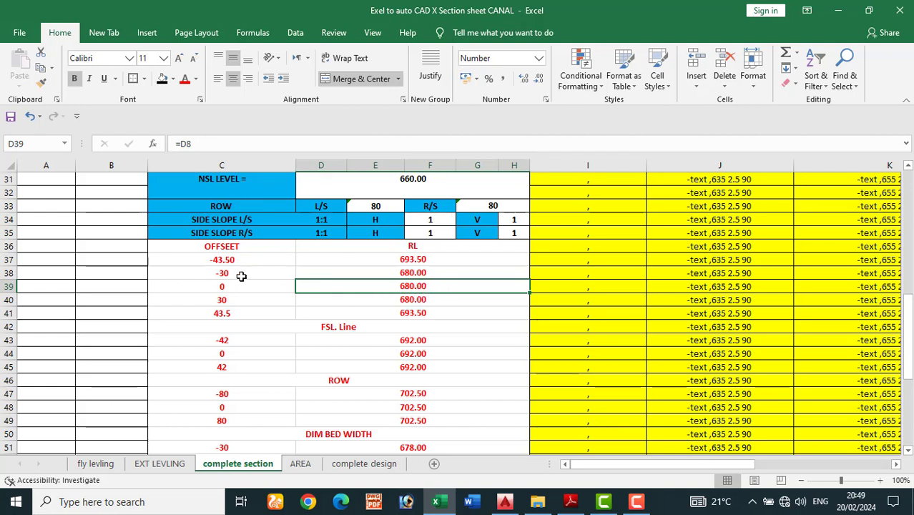
pyautogui.click(372, 273)
pyautogui.click(395, 302)
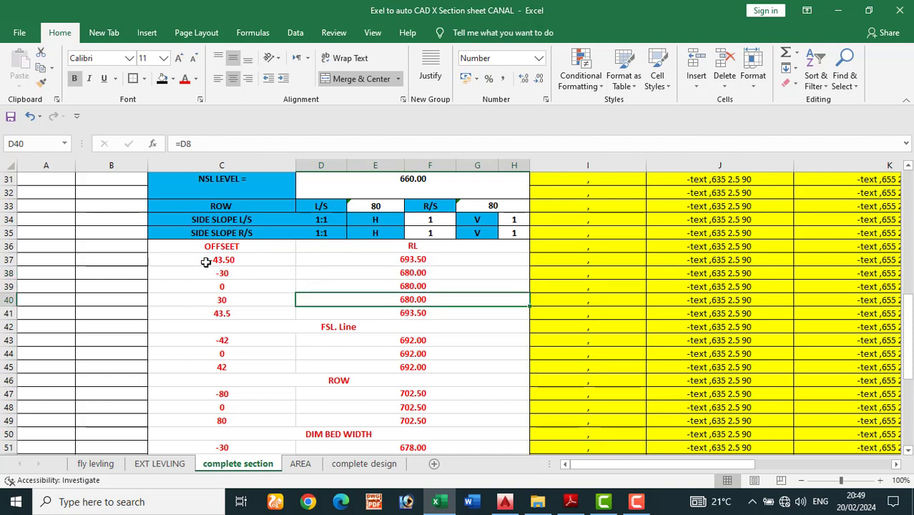
# - Show the section's last offset in C41 with two decimal places
pyautogui.click(221, 319)
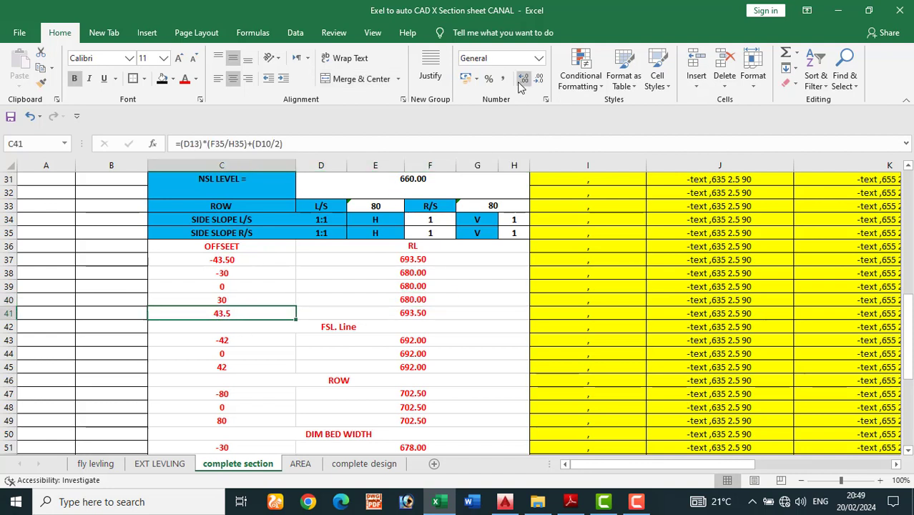
pyautogui.click(523, 79)
pyautogui.click(268, 353)
pyautogui.click(238, 313)
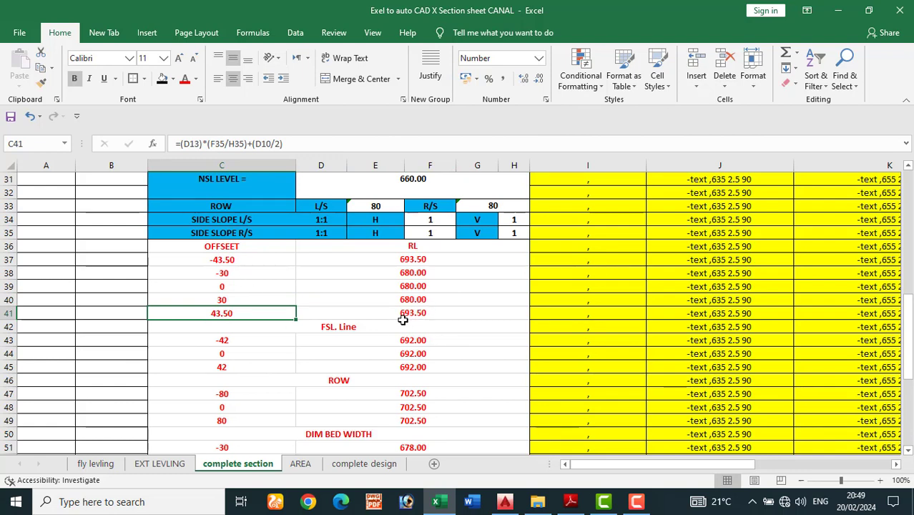
# - Inspect the DEPTH formula in D13 and the RL formula in D41, tracing its references back to the input cells
pyautogui.scroll(9, 412, 319)
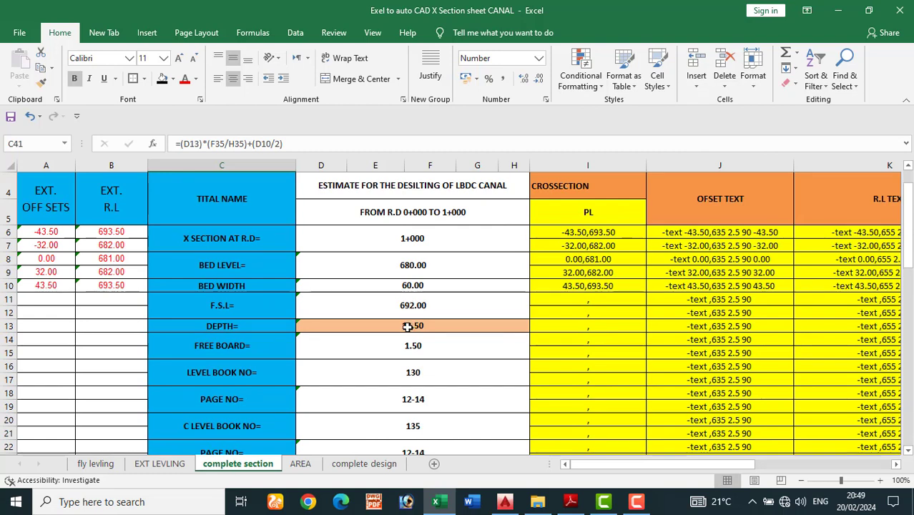
pyautogui.click(407, 327)
pyautogui.scroll(-9, 401, 334)
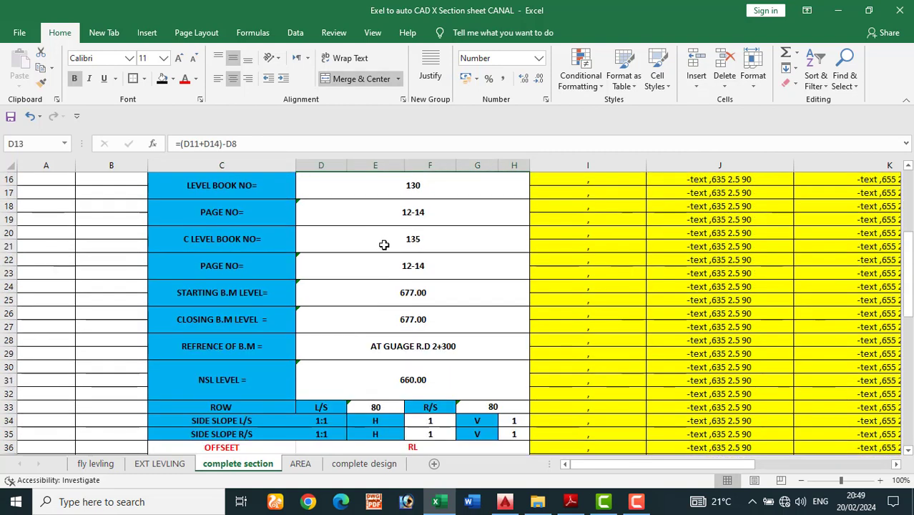
pyautogui.click(410, 315)
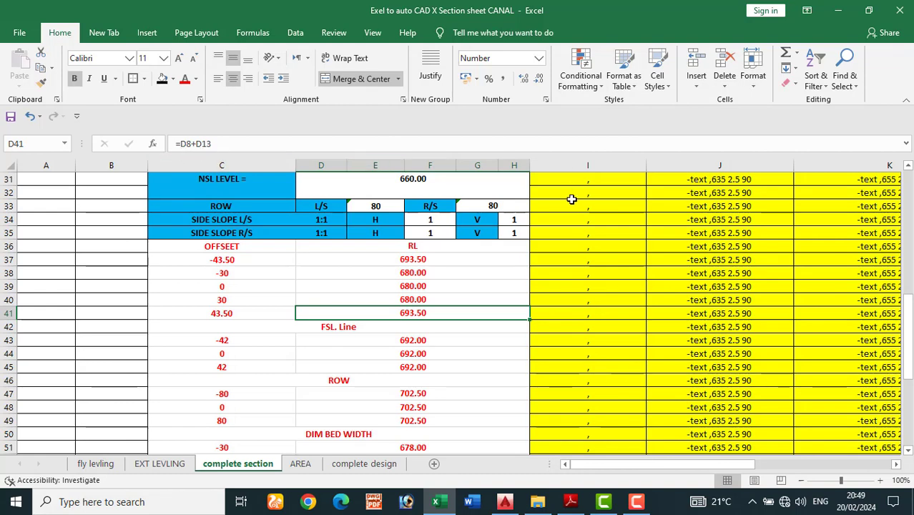
pyautogui.scroll(7, 382, 282)
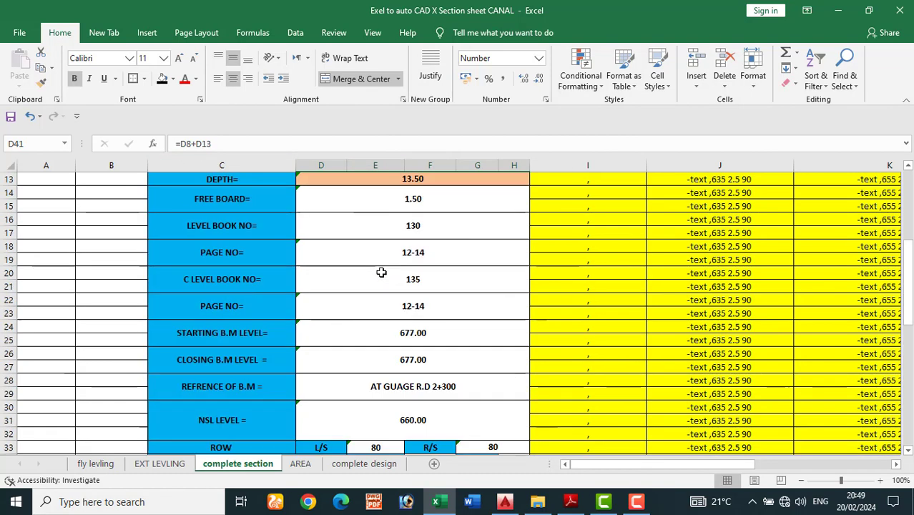
pyautogui.scroll(-9, 402, 229)
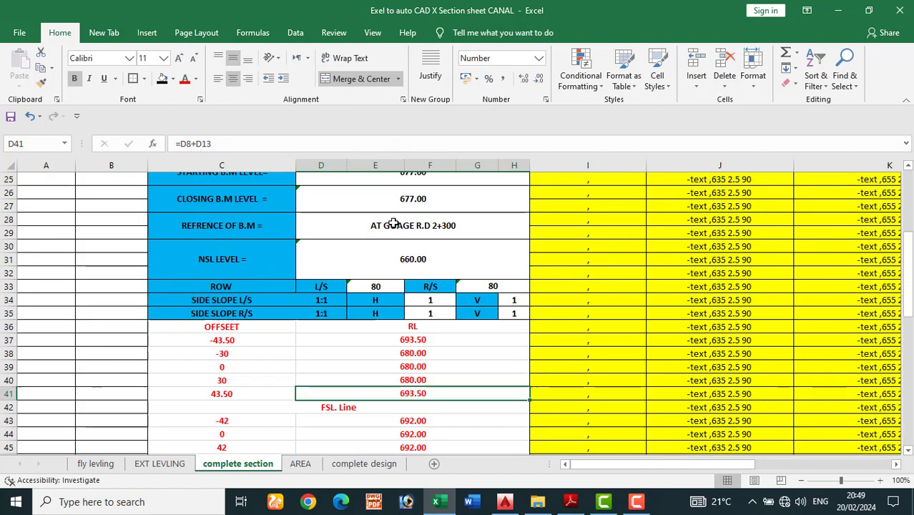
pyautogui.scroll(2, 390, 254)
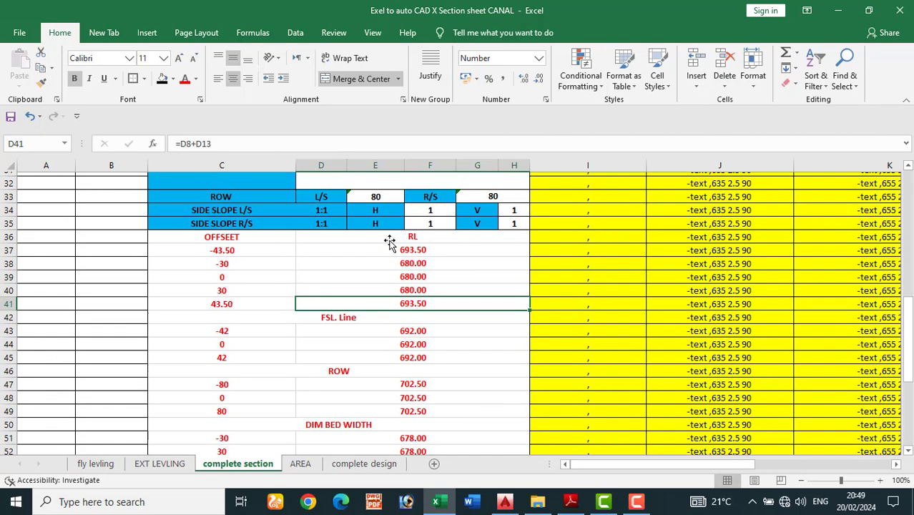
pyautogui.scroll(-1, 364, 266)
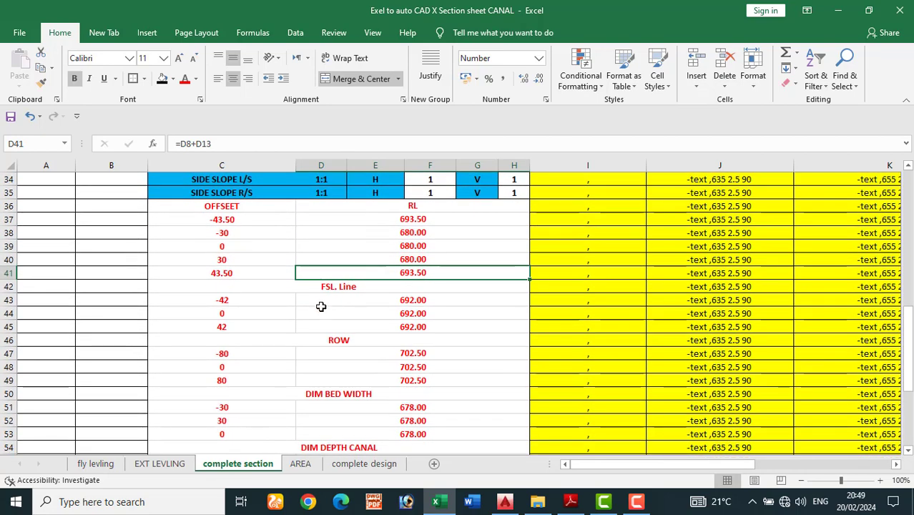
# - Inspect the FSL. Line offset formulas in C44 and C43
pyautogui.click(289, 312)
pyautogui.scroll(-1, 314, 323)
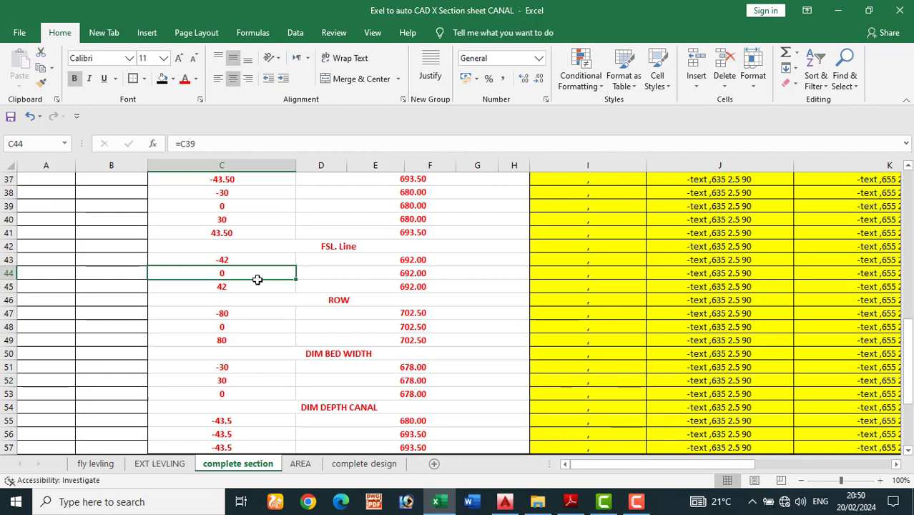
pyautogui.click(239, 259)
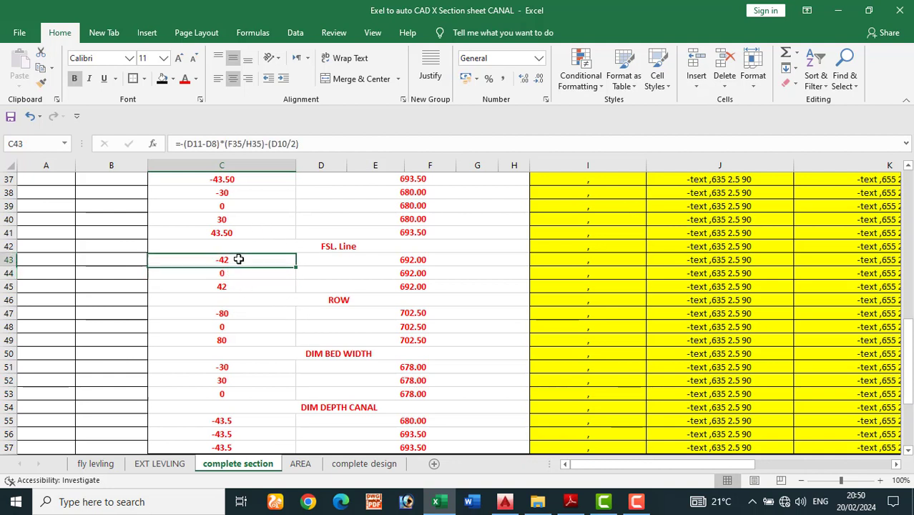
# - Inspect the FSL. Line offset formulas in C45 and C43 and check the bed level, bed width and F.S.L inputs they reference
pyautogui.click(250, 287)
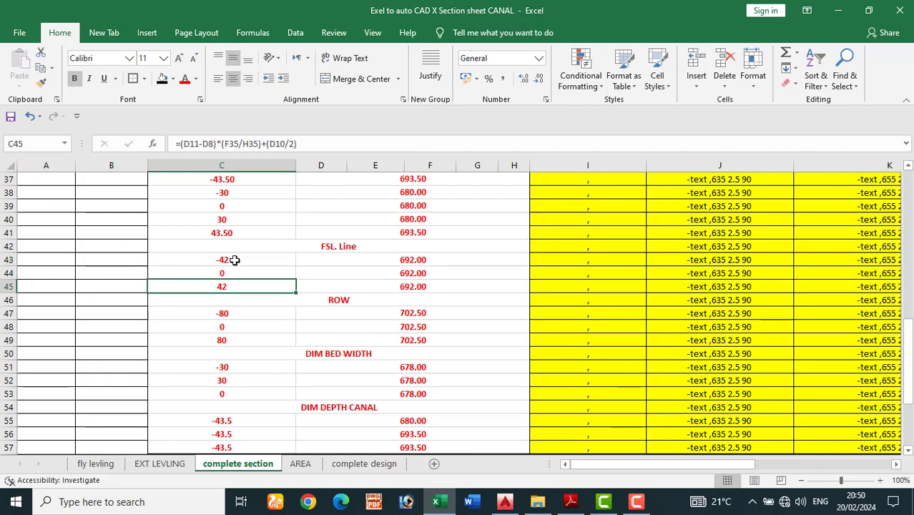
pyautogui.click(239, 259)
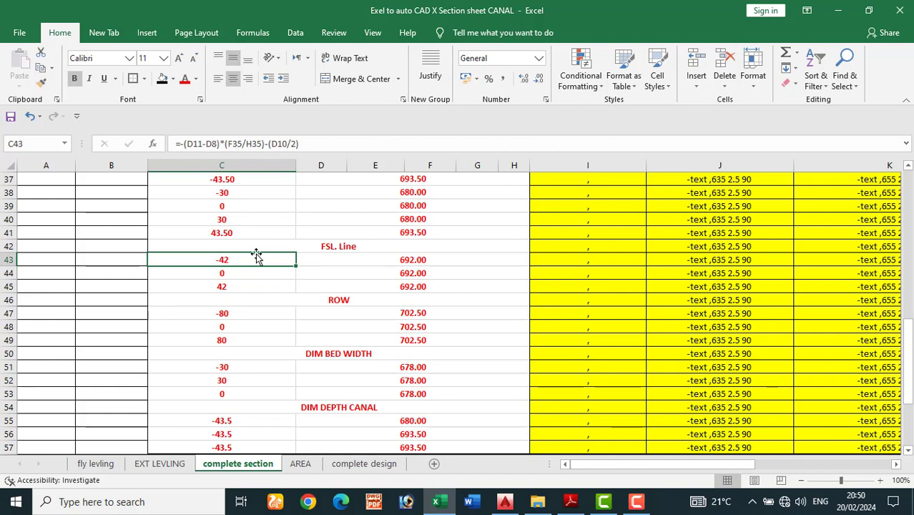
pyautogui.scroll(12, 262, 239)
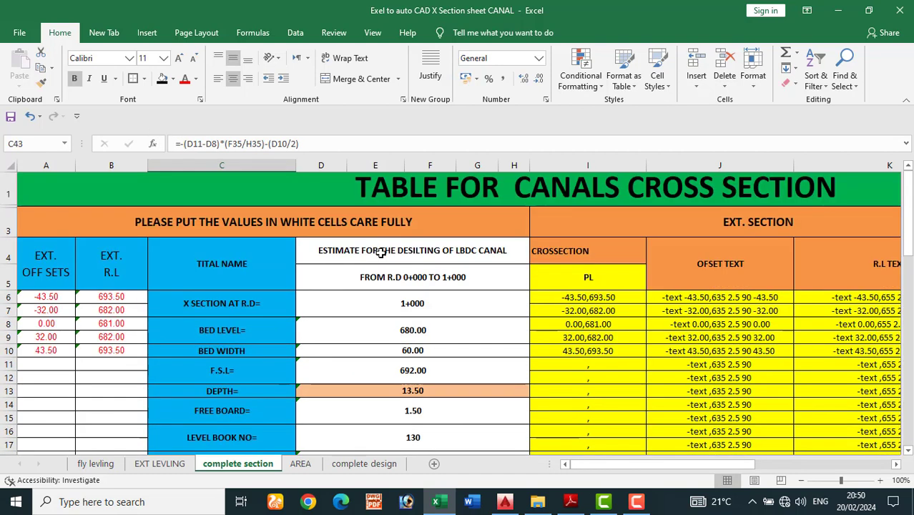
pyautogui.scroll(-2, 390, 282)
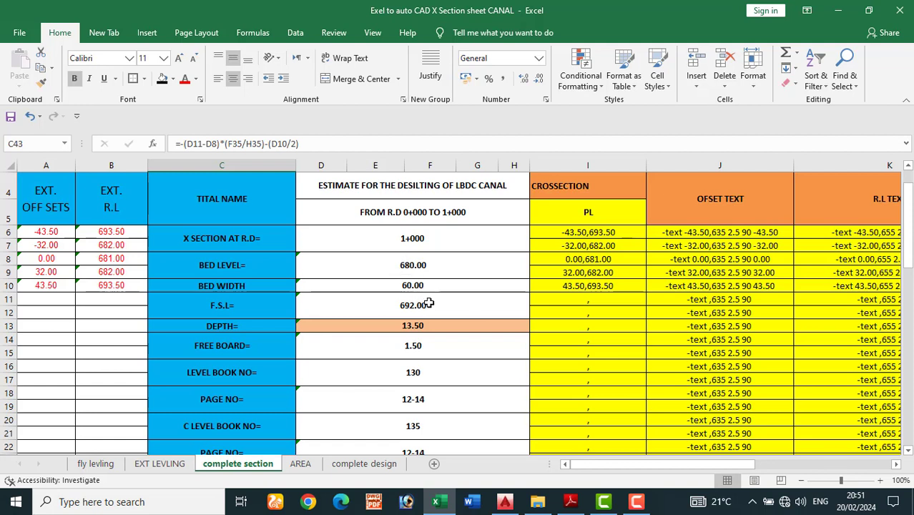
pyautogui.scroll(-2, 422, 292)
pyautogui.scroll(3, 404, 243)
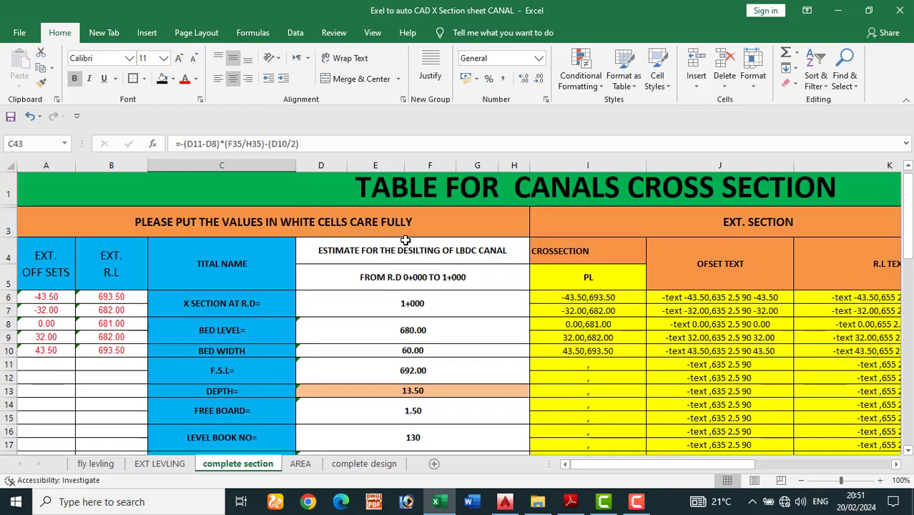
pyautogui.scroll(-1, 404, 244)
pyautogui.scroll(-9, 404, 243)
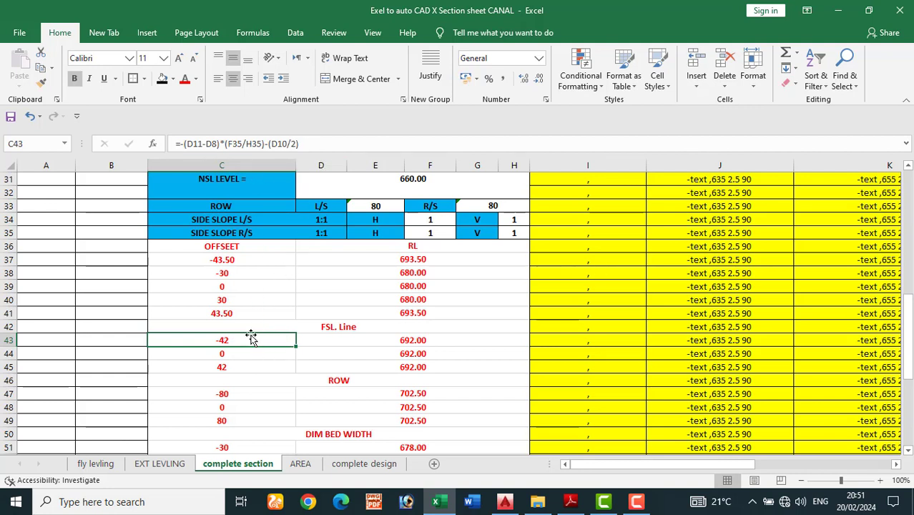
# - Examine the ROW offsets and the ROW level formula in D47, tracing it back to the bed level and depth inputs
pyautogui.scroll(-1, 236, 336)
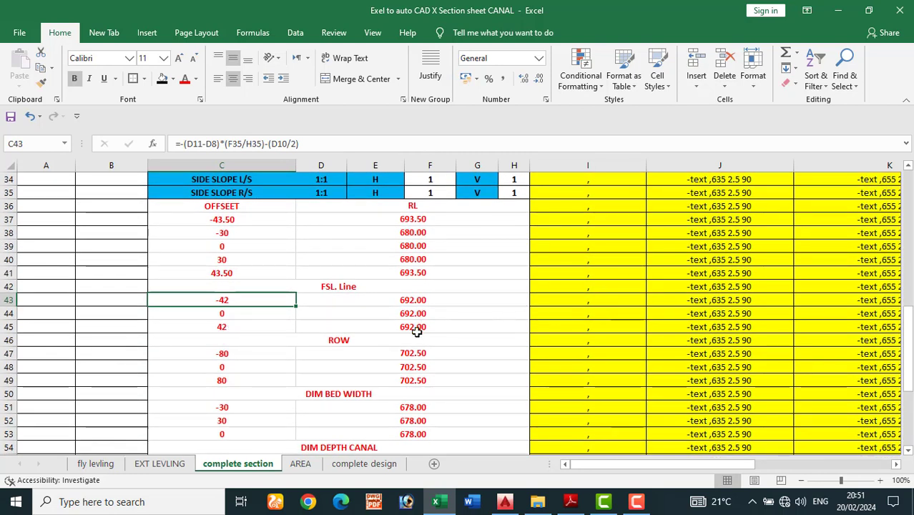
pyautogui.scroll(-2, 417, 331)
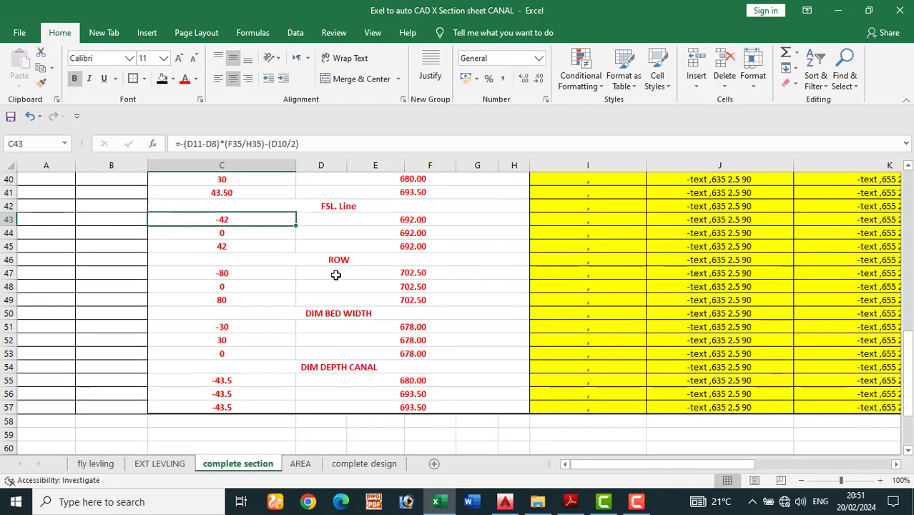
pyautogui.scroll(4, 372, 278)
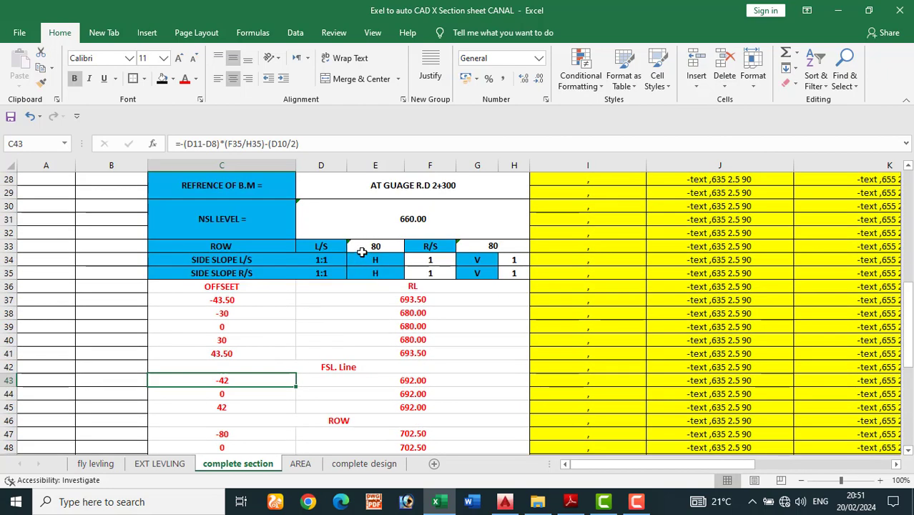
pyautogui.scroll(-2, 238, 438)
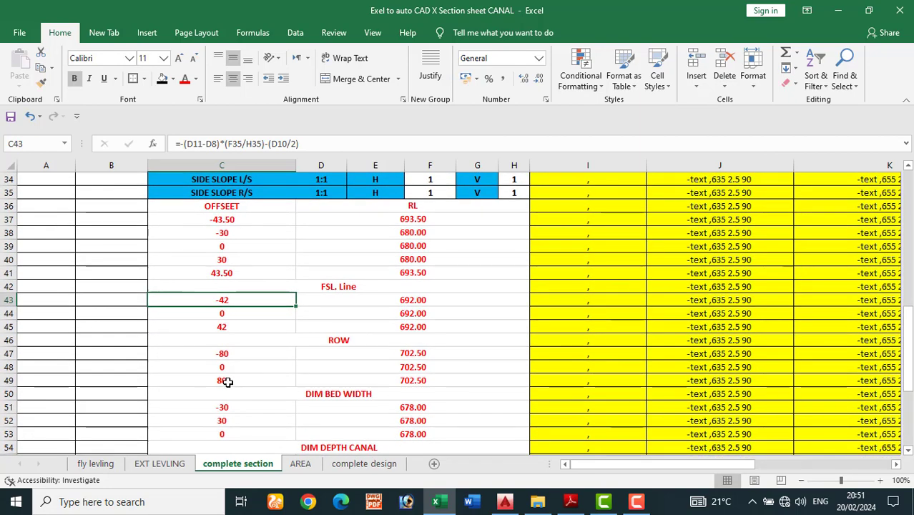
pyautogui.click(415, 357)
pyautogui.scroll(2, 422, 387)
pyautogui.scroll(-1, 422, 408)
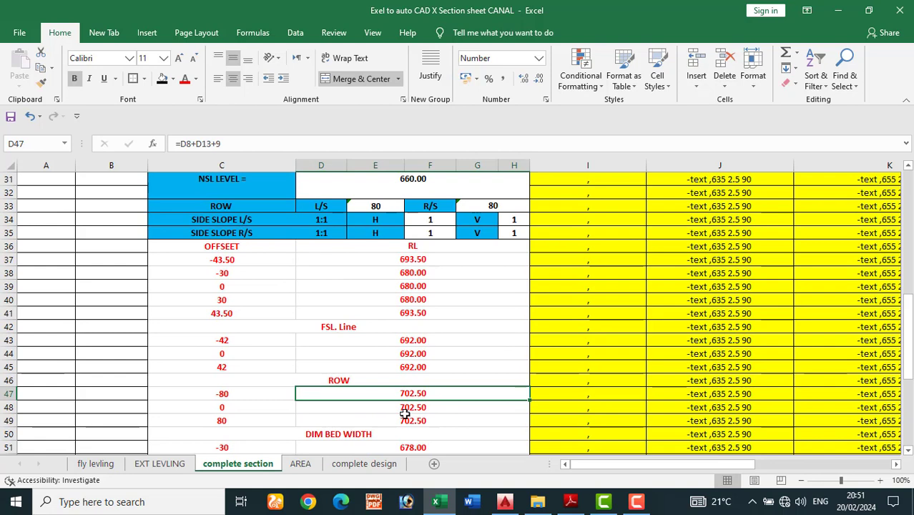
pyautogui.scroll(-1, 413, 367)
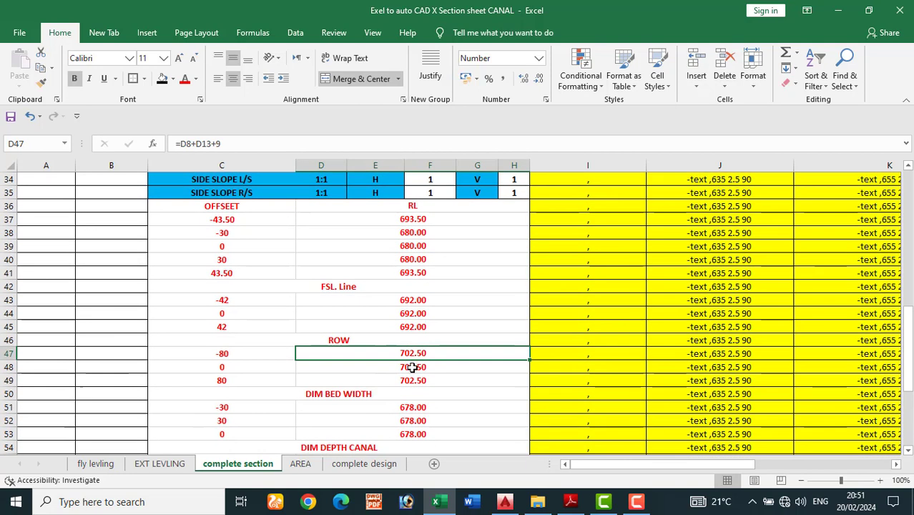
pyautogui.scroll(10, 400, 272)
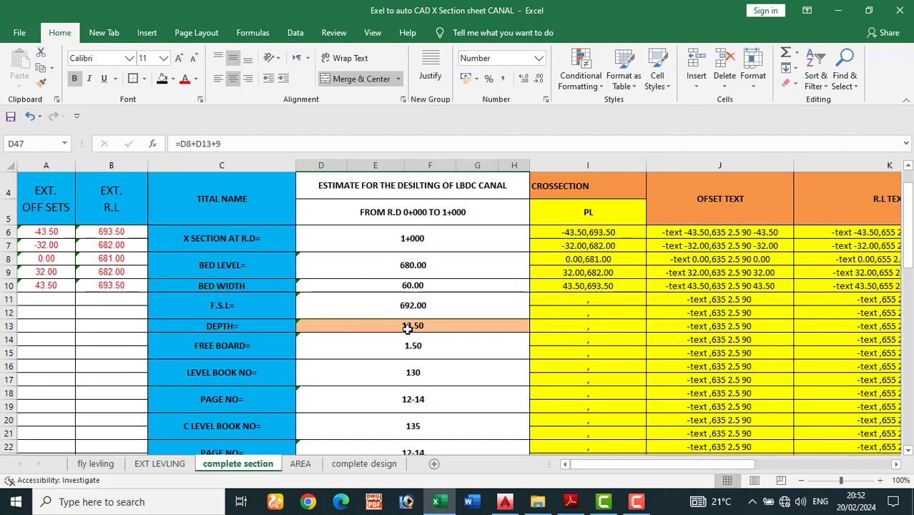
pyautogui.scroll(-10, 391, 359)
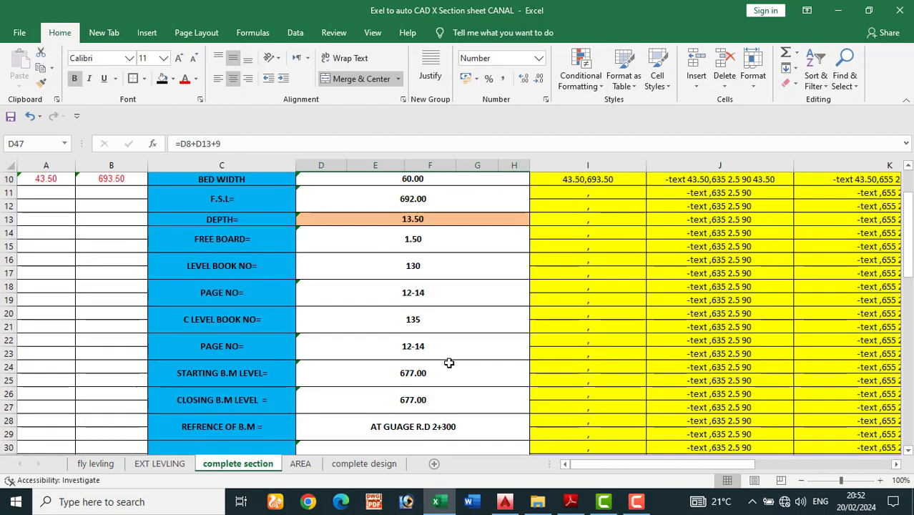
pyautogui.scroll(-1, 375, 360)
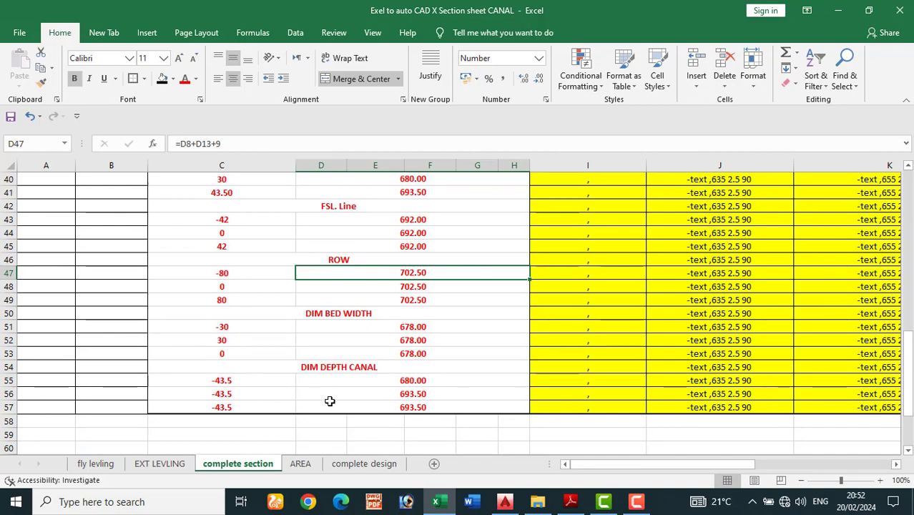
# - Switch to the AutoCAD canal drawing and erase the -(SXD+B/2) dimension below the cross section
pyautogui.click(505, 503)
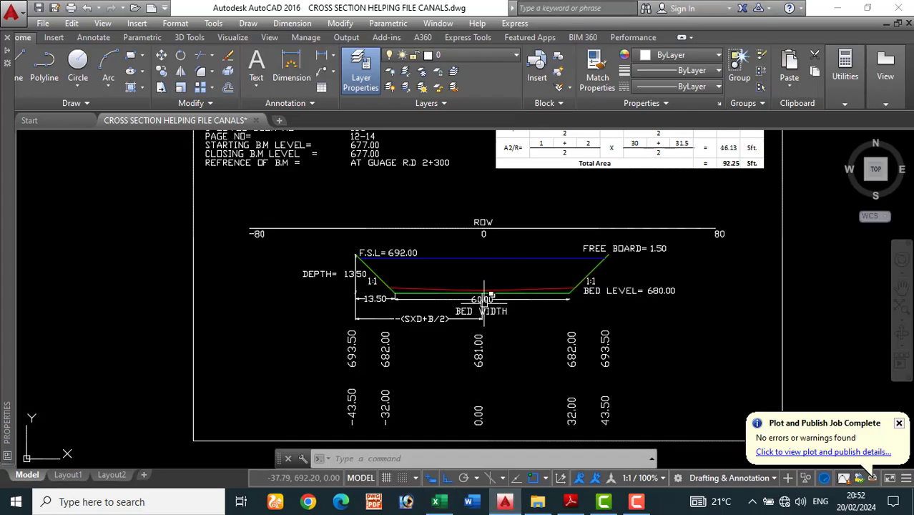
pyautogui.scroll(5, 458, 294)
pyautogui.click(456, 295)
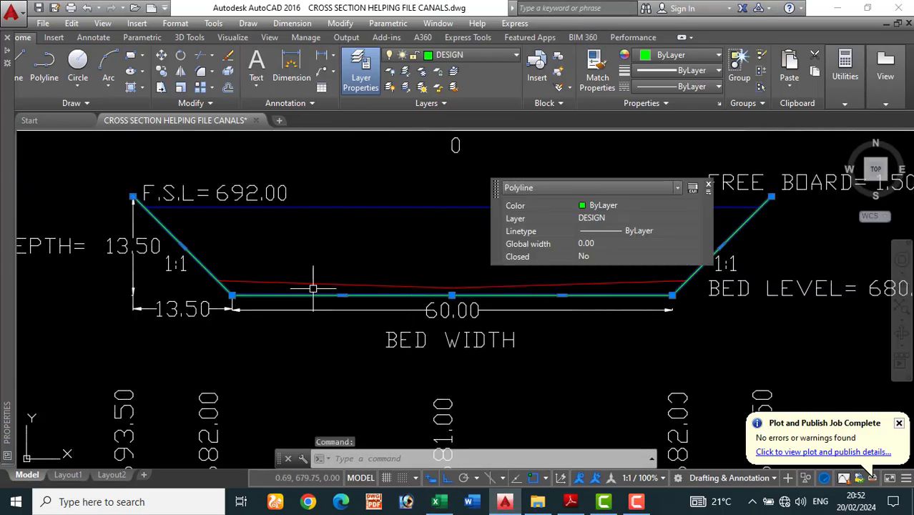
pyautogui.press('Delete')
pyautogui.press('Escape')
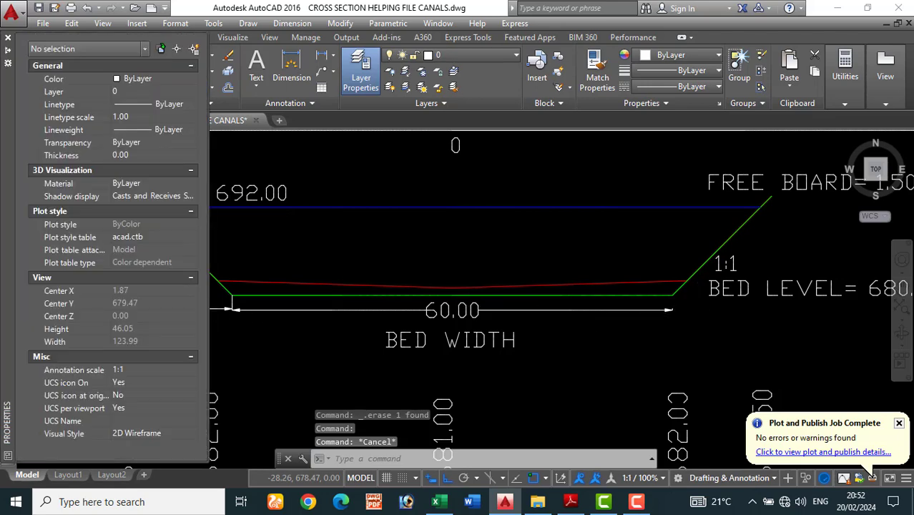
pyautogui.click(588, 341)
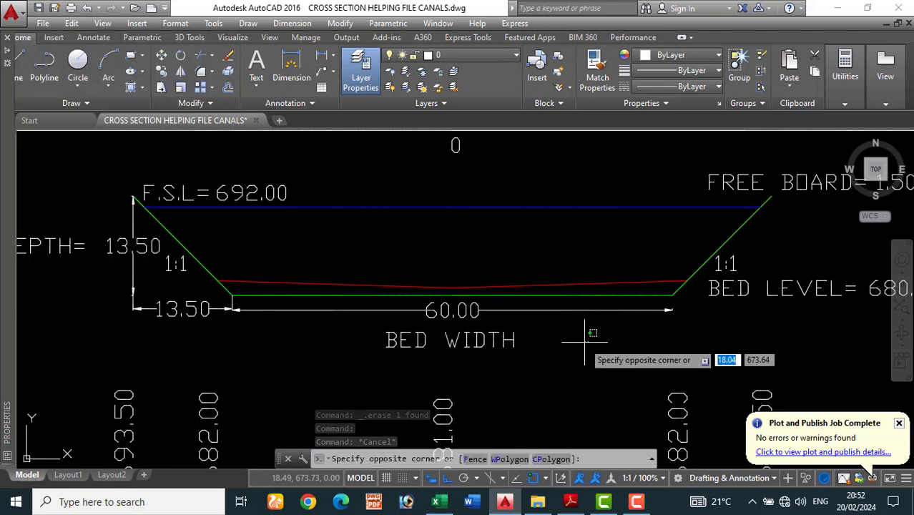
pyautogui.click(581, 347)
# - Return to the Excel sheet and review the canal inputs alongside the DIM BED WIDTH rows
pyautogui.hotkey('alt', 'Tab')
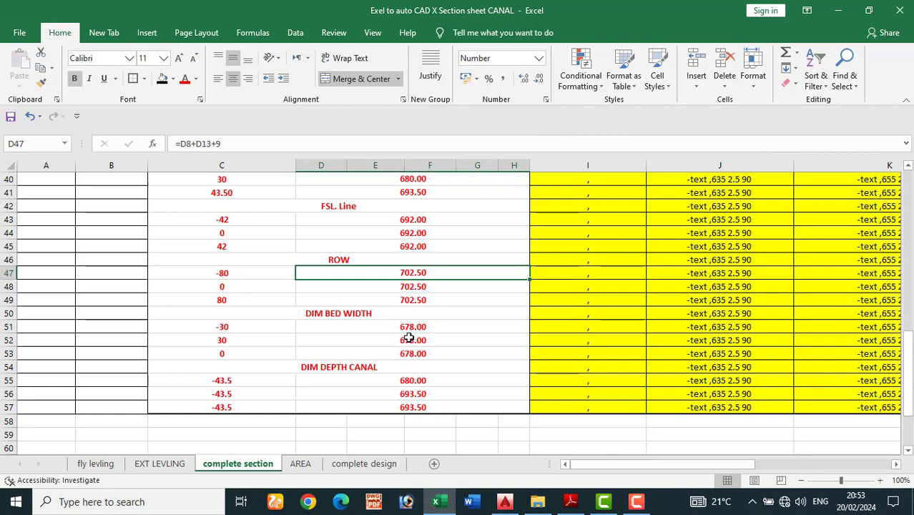
pyautogui.scroll(13, 417, 334)
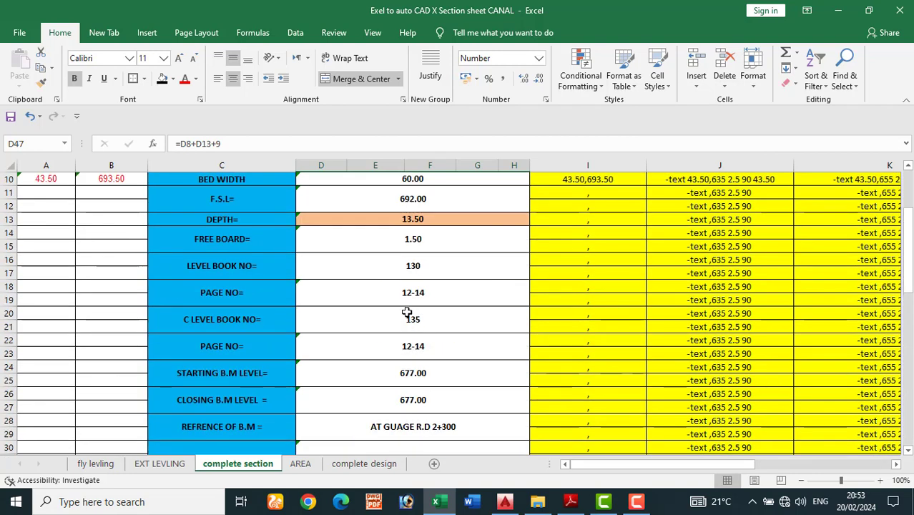
pyautogui.scroll(-12, 408, 333)
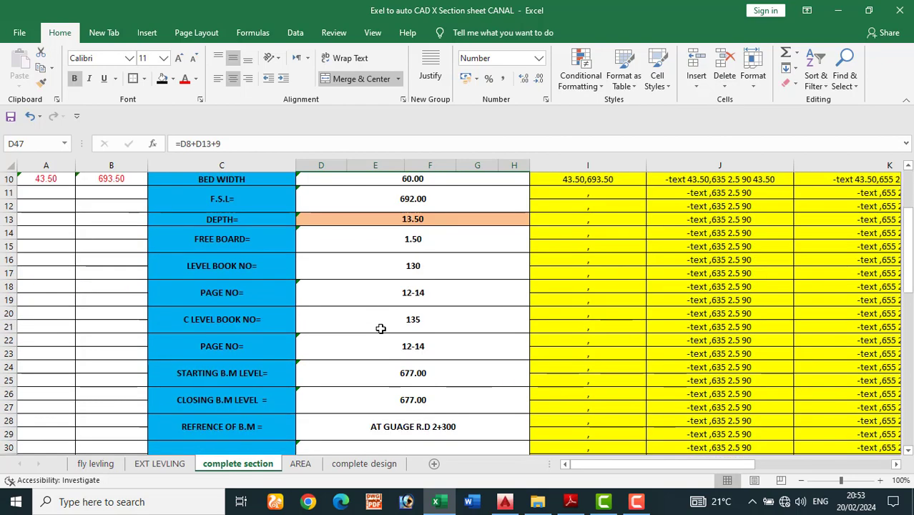
pyautogui.scroll(-1, 269, 372)
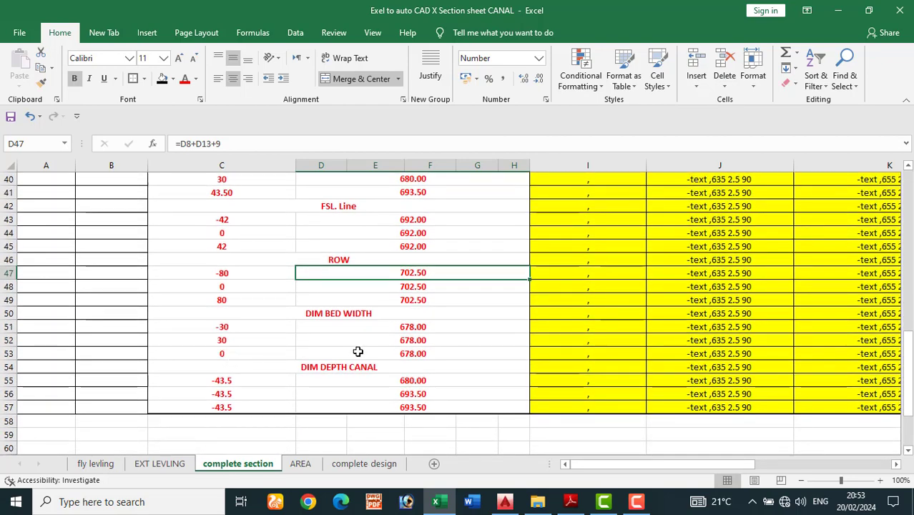
# - Compare the DIM BED WIDTH and DIM DEPTH CANAL rows in Excel with the section's dimensions in the AutoCAD drawing
pyautogui.click(436, 501)
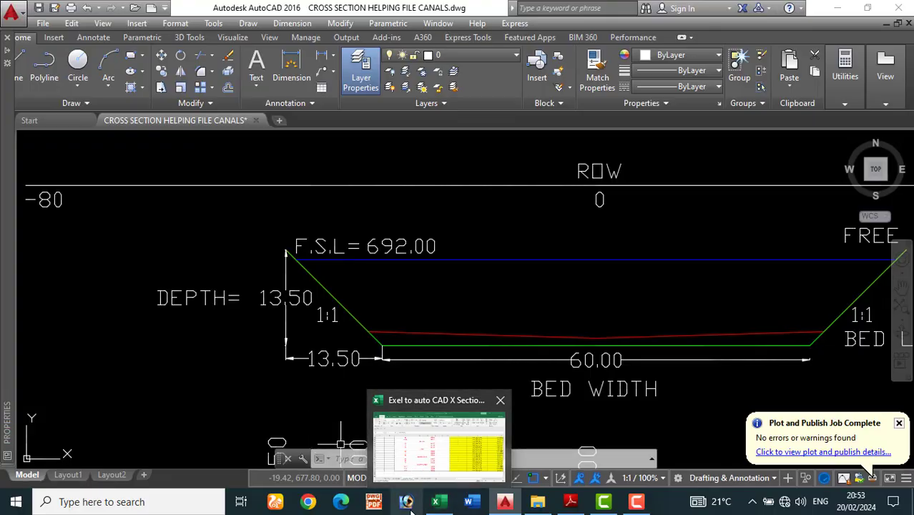
pyautogui.click(438, 502)
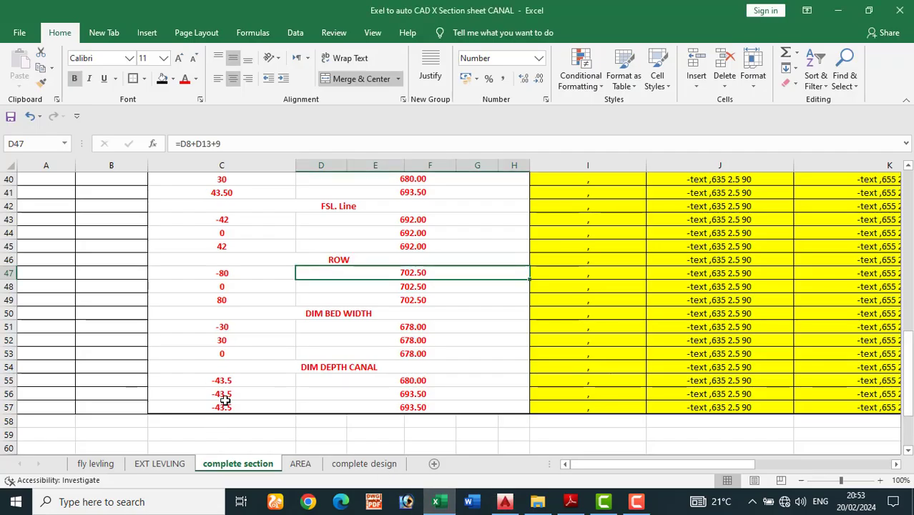
pyautogui.scroll(3, 230, 375)
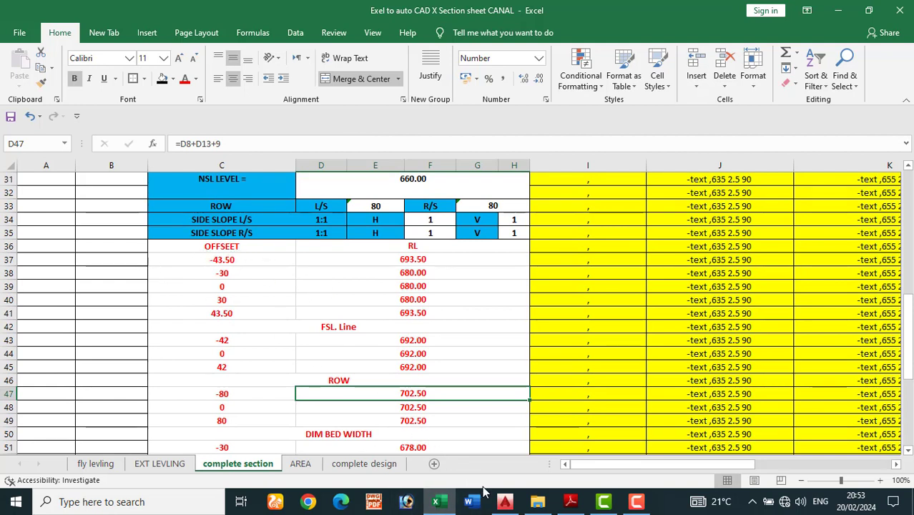
pyautogui.click(505, 505)
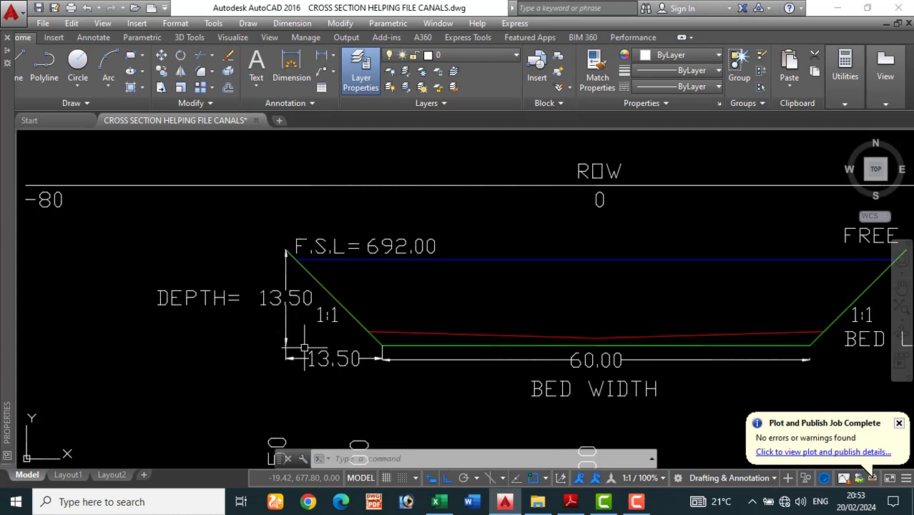
pyautogui.click(503, 504)
pyautogui.scroll(-4, 235, 422)
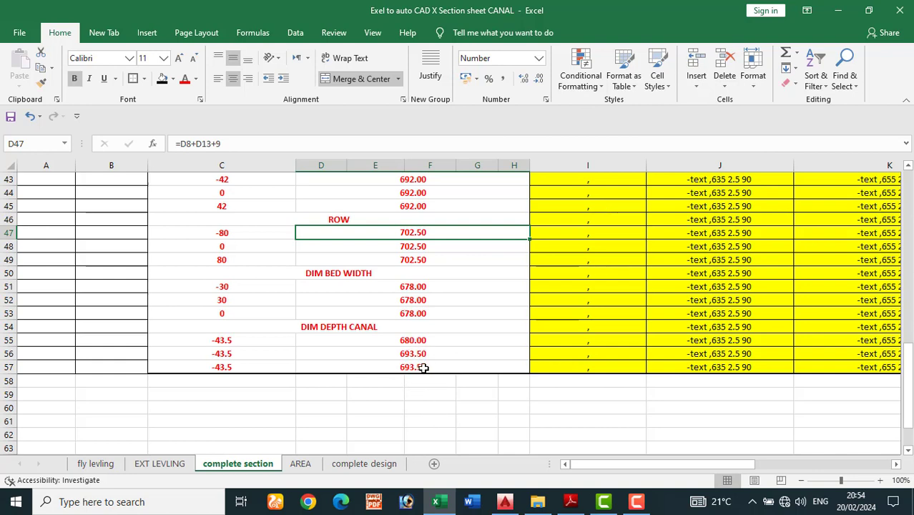
pyautogui.scroll(-7, 275, 275)
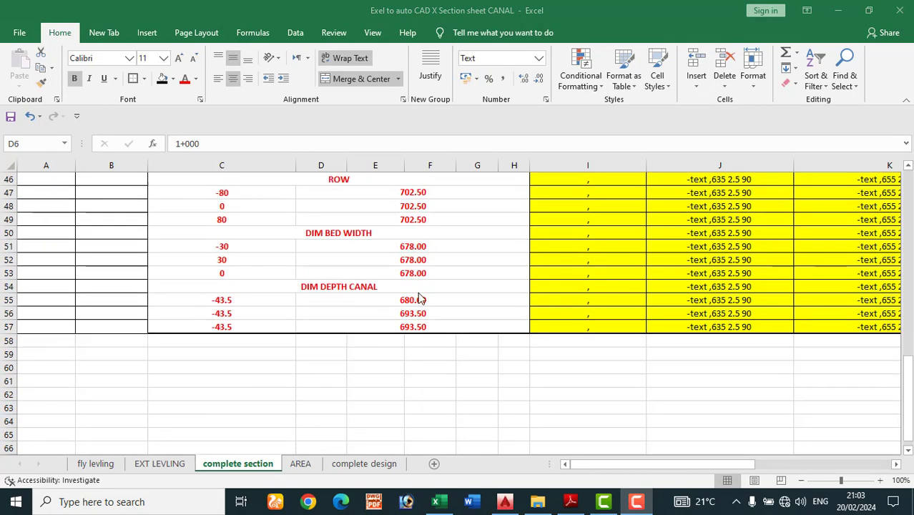
# - Inspect the existing section's CROSSECTION column, including the PL command in I5 and the CONCATENATE formula in I6
pyautogui.scroll(5, 412, 301)
pyautogui.scroll(10, 412, 303)
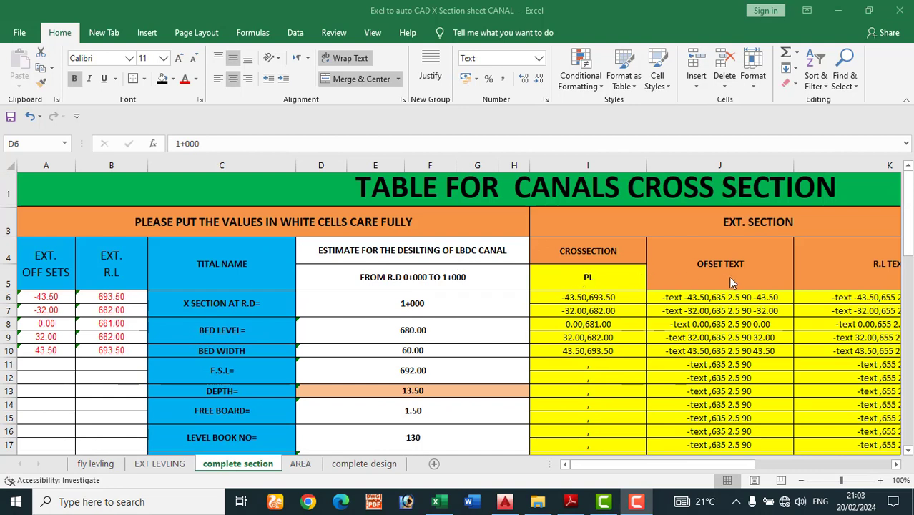
pyautogui.click(639, 465)
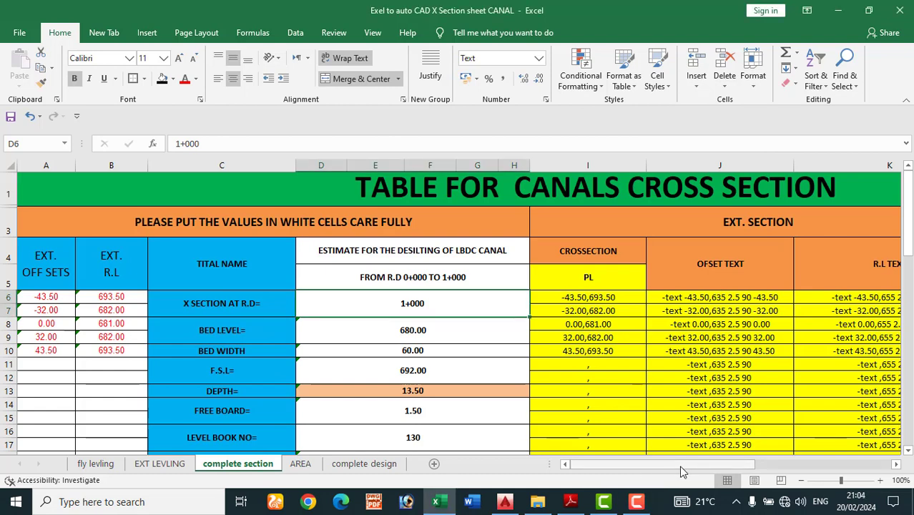
pyautogui.moveTo(681, 467); pyautogui.dragTo(692, 466)
pyautogui.click(530, 272)
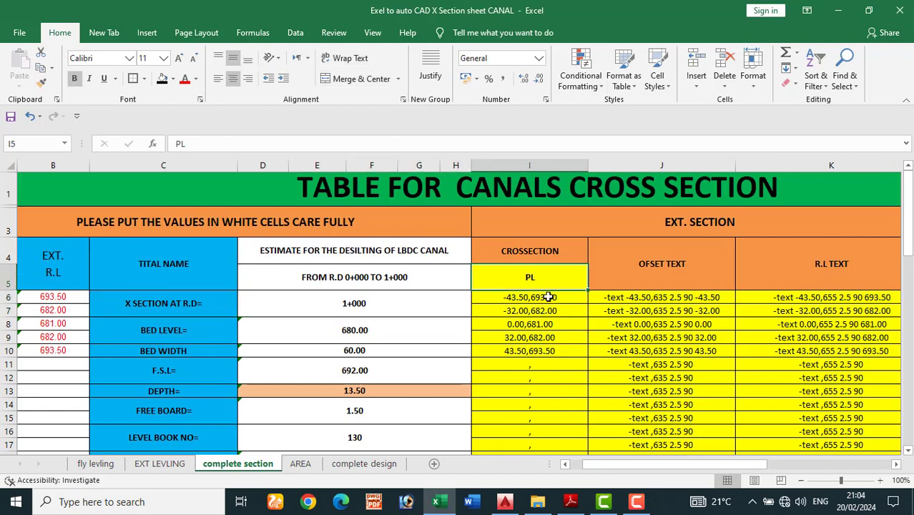
pyautogui.click(526, 298)
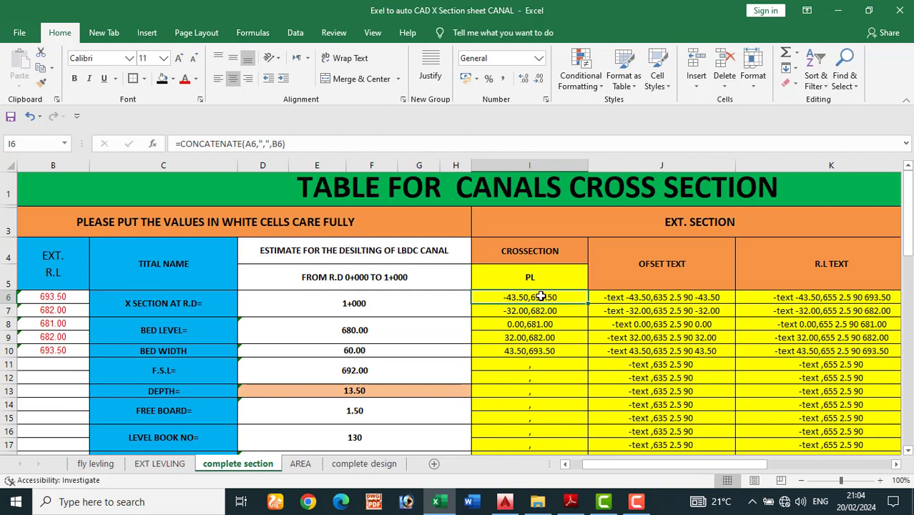
# - Clear the existing section's coordinate formulas from I6 to I10 and select I6
pyautogui.moveTo(542, 298); pyautogui.dragTo(551, 346)
pyautogui.press('Delete')
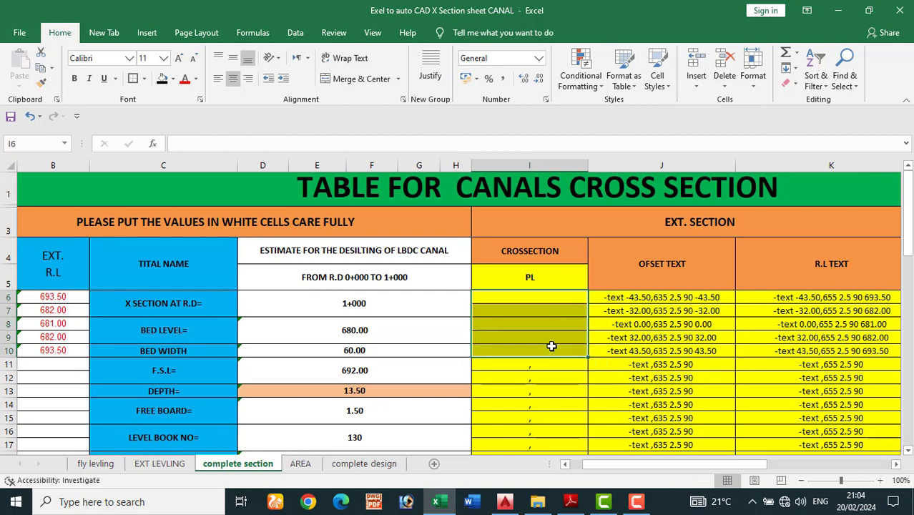
pyautogui.click(548, 301)
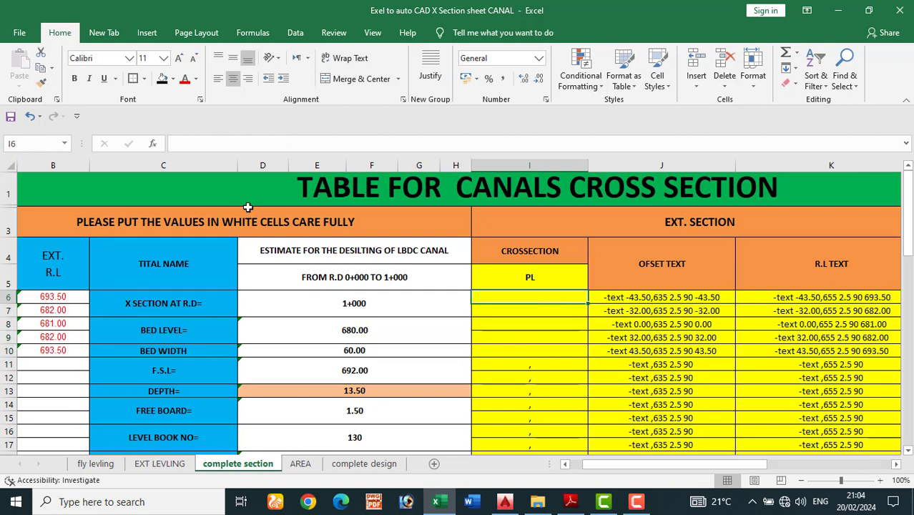
# - Build a CONCATENATE formula in I6 that joins offset A6, a comma and R.L B6
pyautogui.write('=')
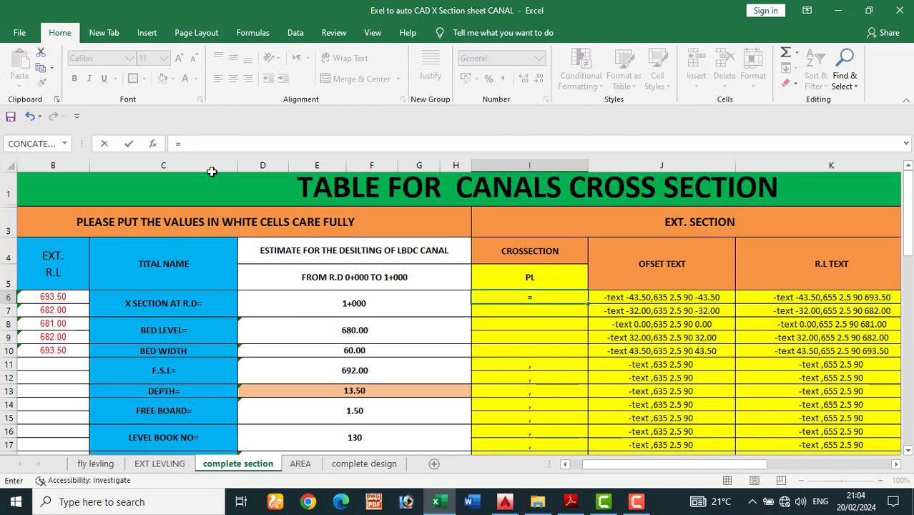
pyautogui.click(152, 144)
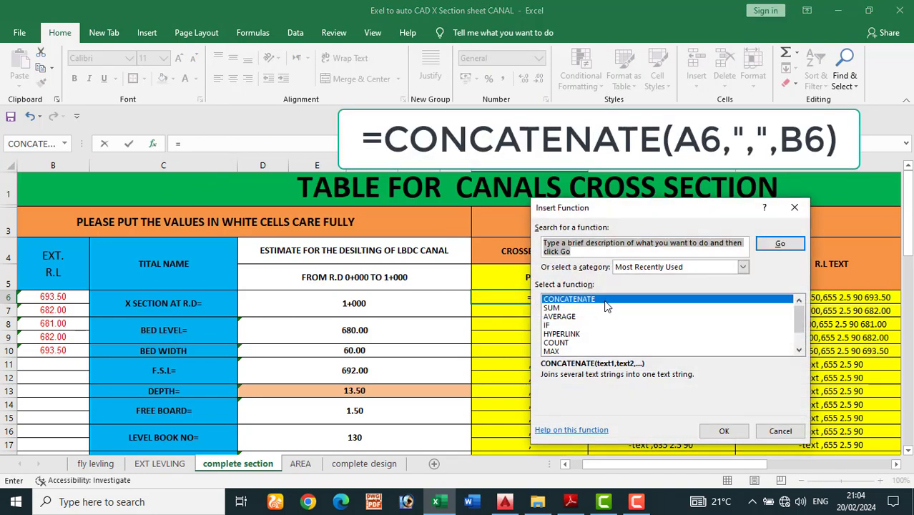
pyautogui.click(724, 431)
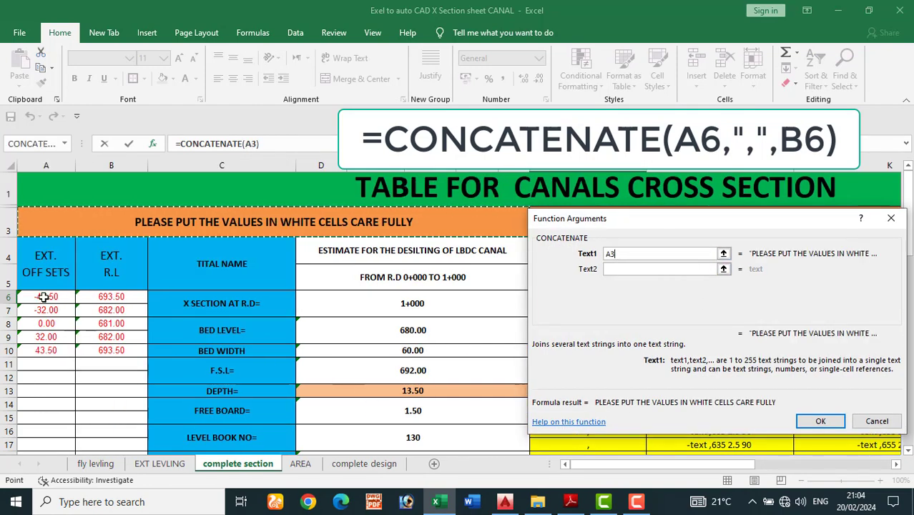
pyautogui.click(44, 297)
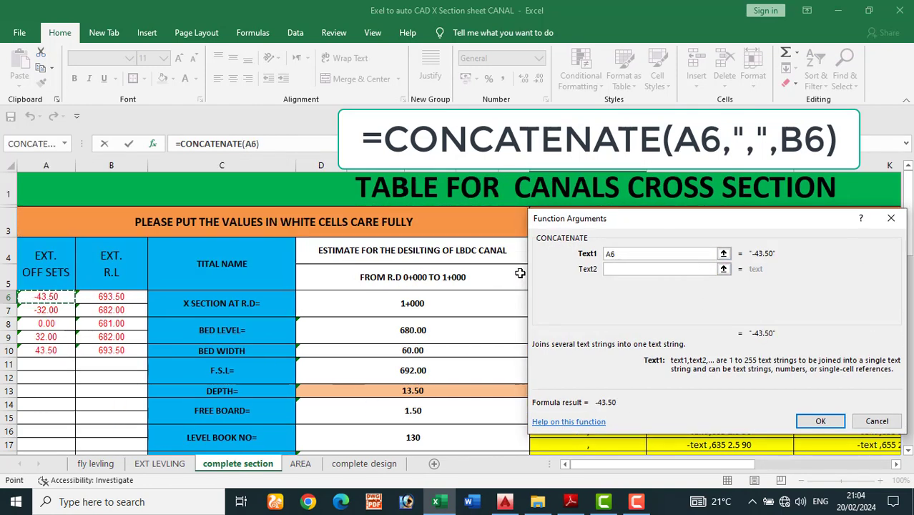
pyautogui.press('BackSpace')
pyautogui.press('BackSpace')
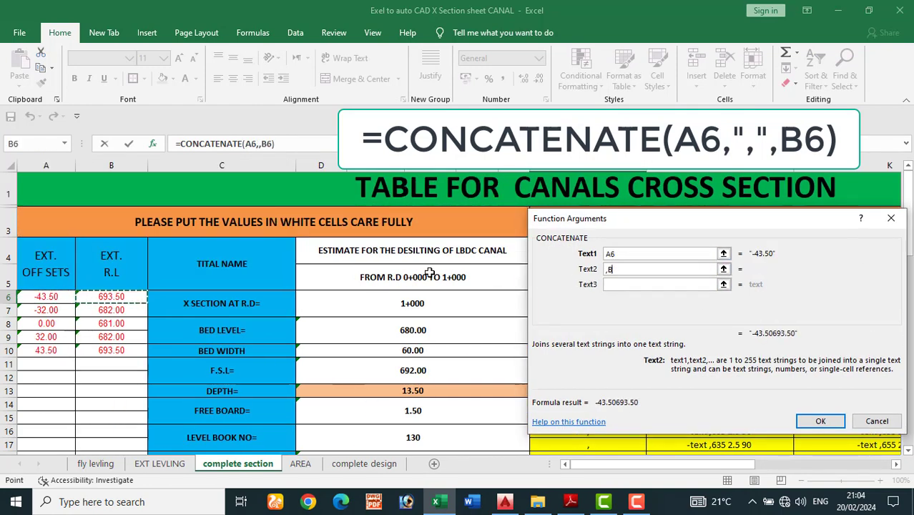
pyautogui.write(',')
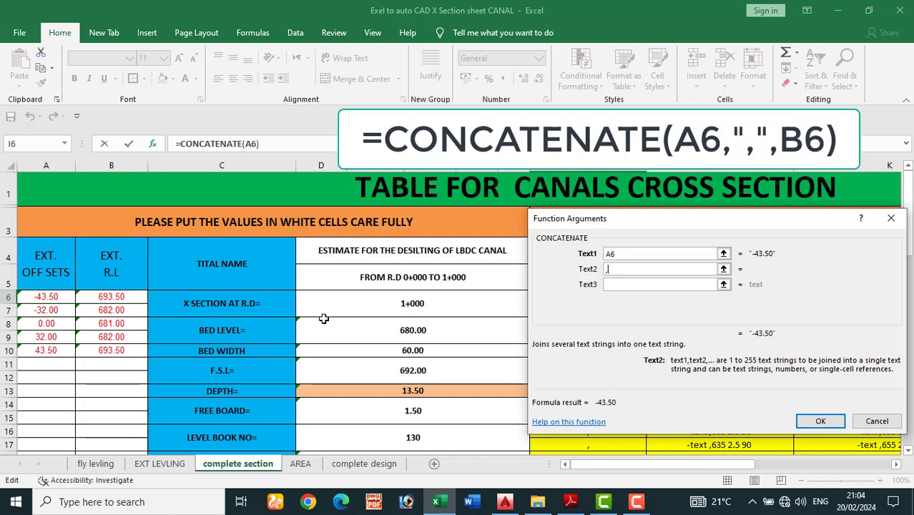
pyautogui.press('Tab')
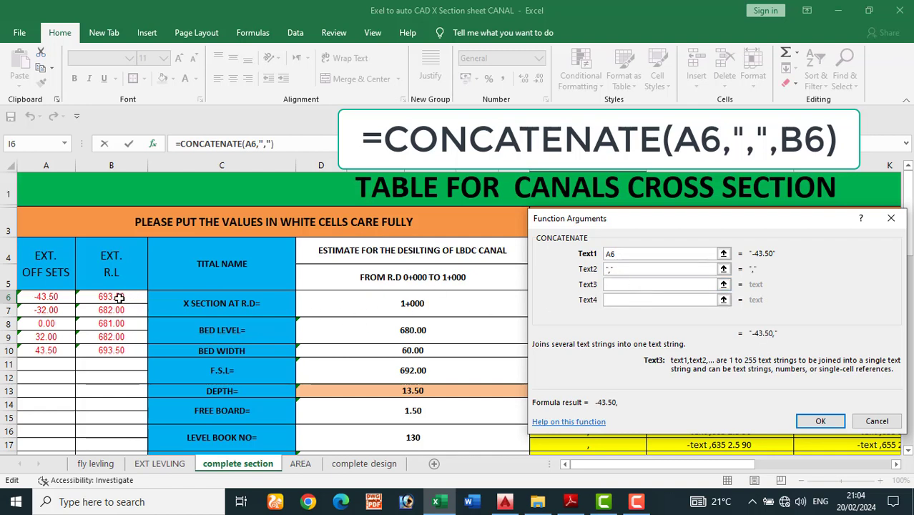
pyautogui.click(119, 297)
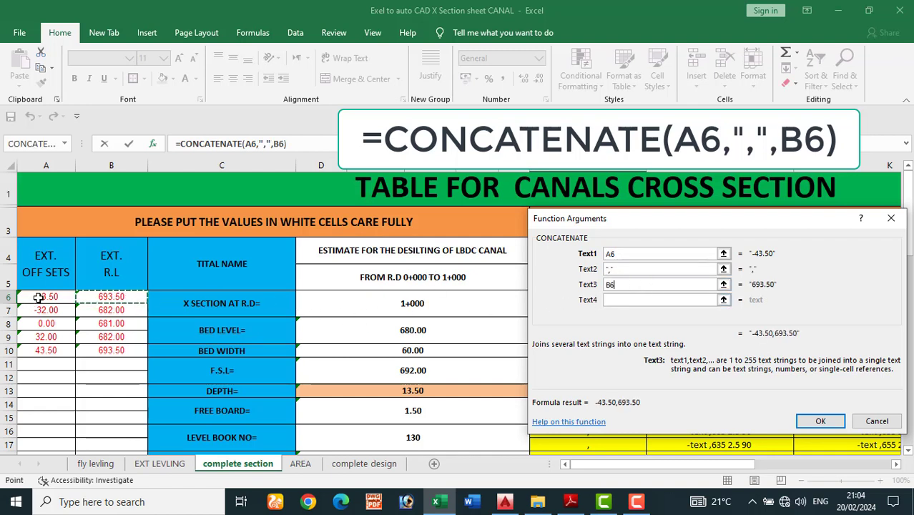
pyautogui.click(819, 421)
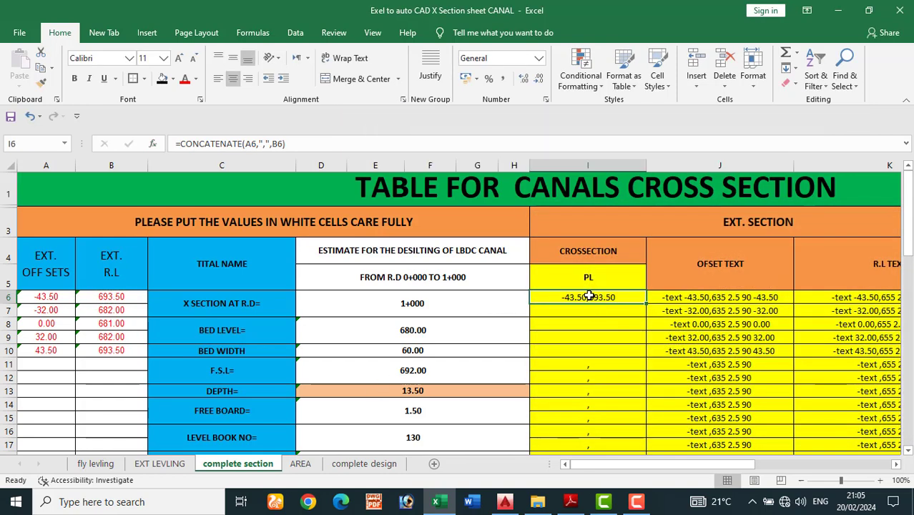
# - Fill the I6 coordinate formula down the CROSSECTION column to I30
pyautogui.moveTo(646, 303); pyautogui.dragTo(669, 413)
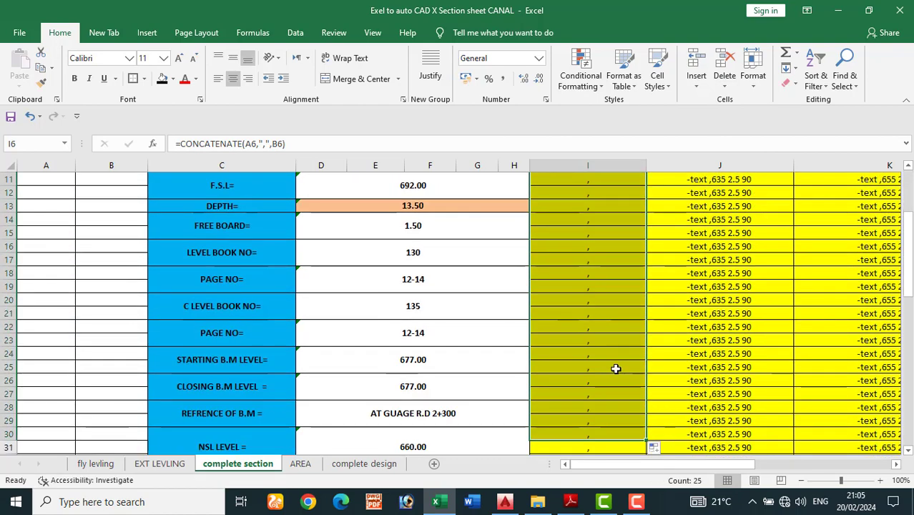
pyautogui.scroll(4, 616, 368)
pyautogui.click(576, 390)
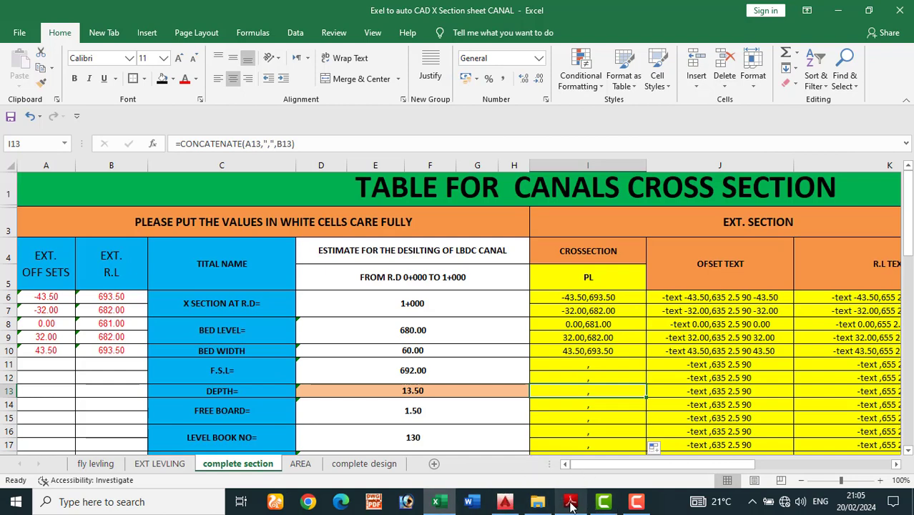
# - Switch to the AutoCAD drawing and erase the red existing section polyline above the canal bed
pyautogui.click(509, 498)
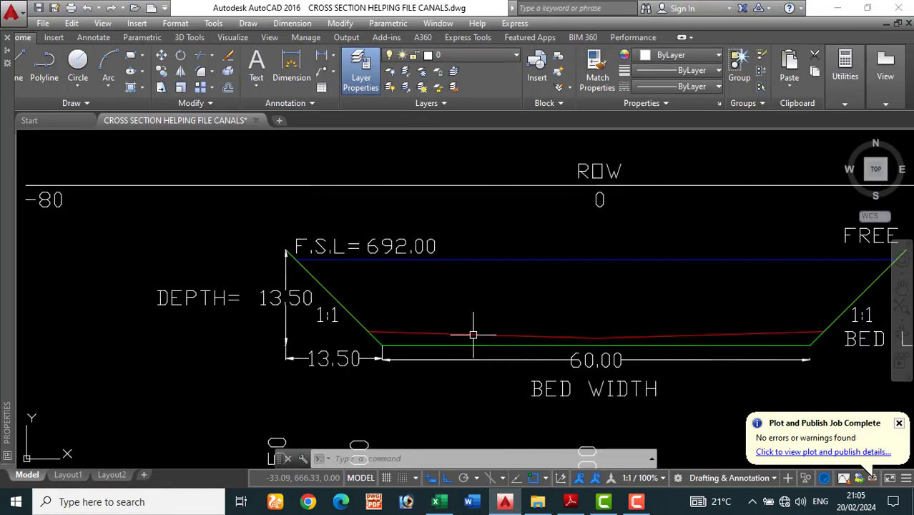
pyautogui.click(473, 333)
pyautogui.press('Delete')
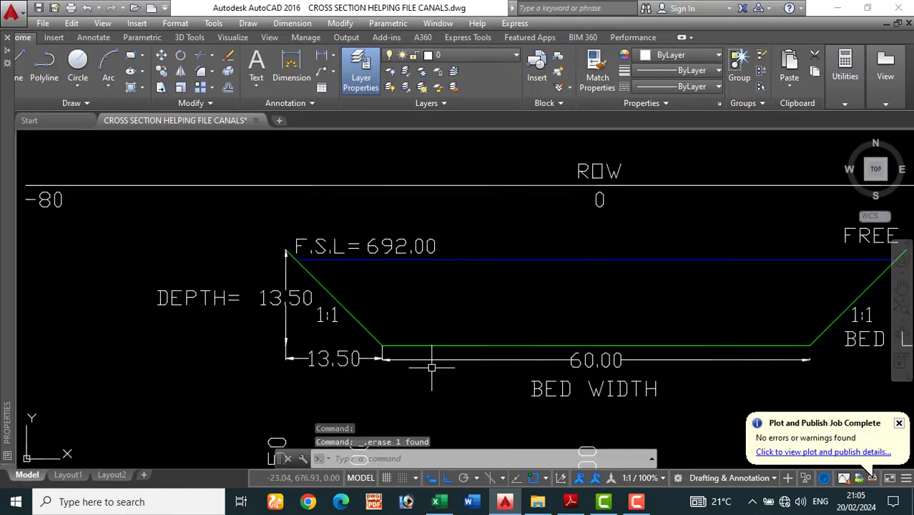
# - Copy the PL command and coordinates in I5:I10 from Excel and run them on AutoCAD's command line to draw the existing section polyline
pyautogui.hotkey('alt', 'Tab')
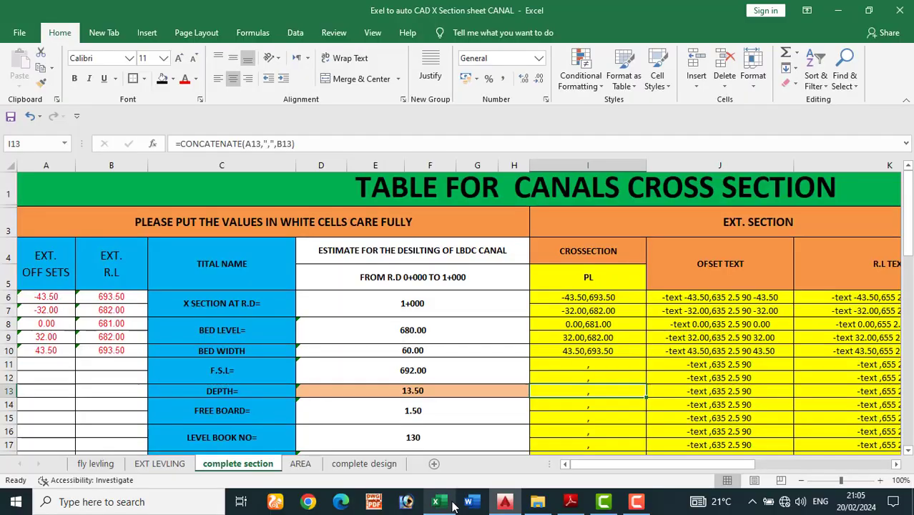
pyautogui.click(553, 273)
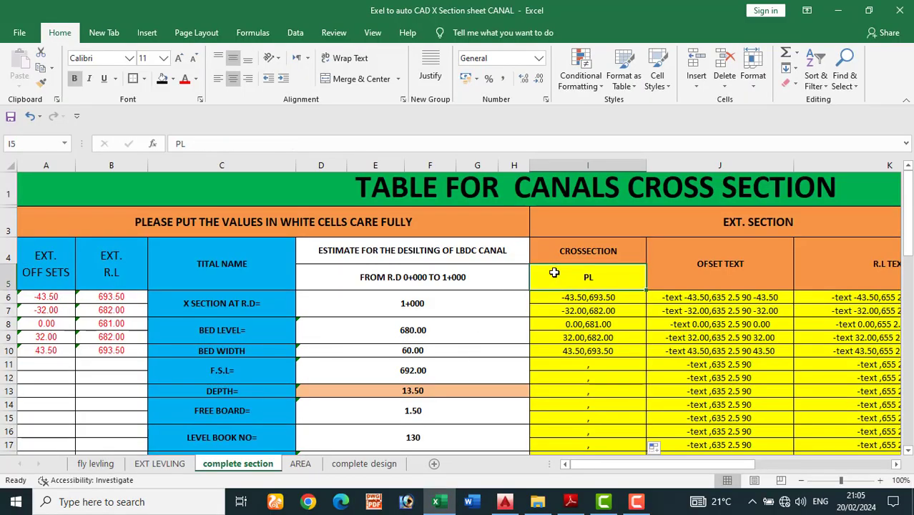
pyautogui.moveTo(552, 298); pyautogui.dragTo(565, 350)
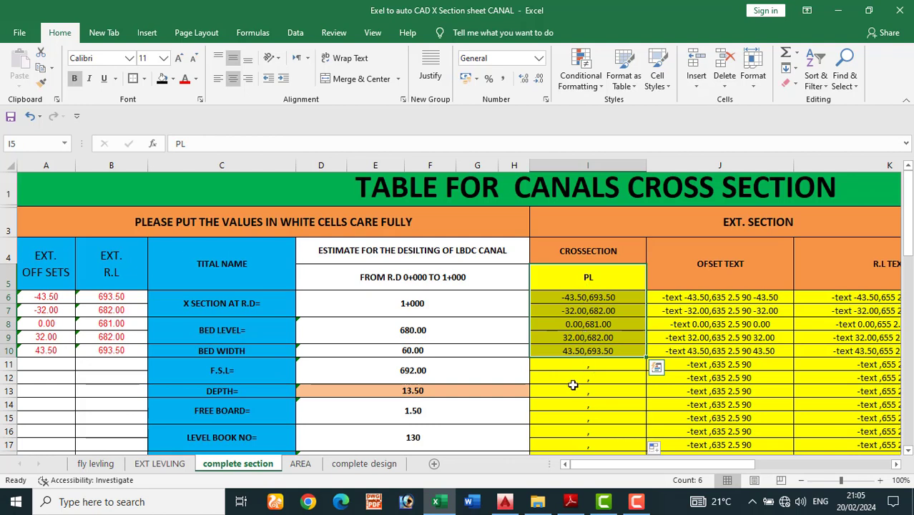
pyautogui.hotkey('ctrl', 'c')
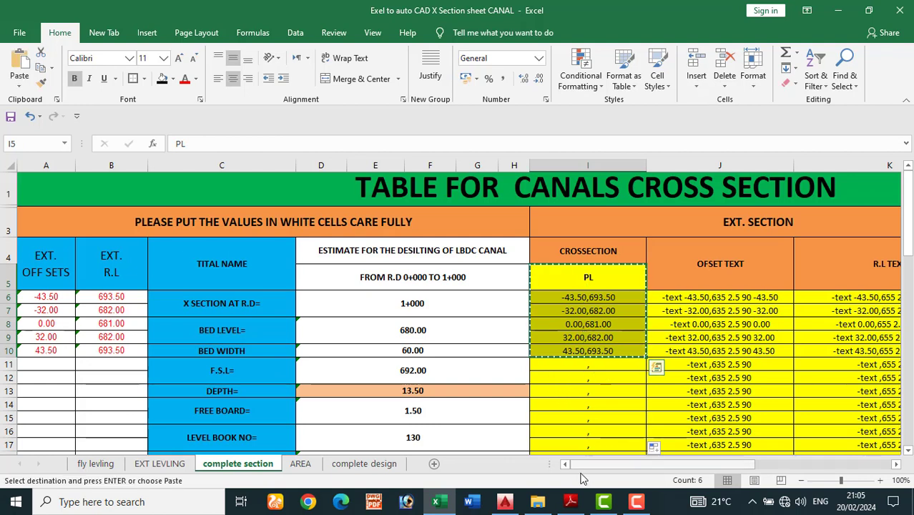
pyautogui.click(505, 501)
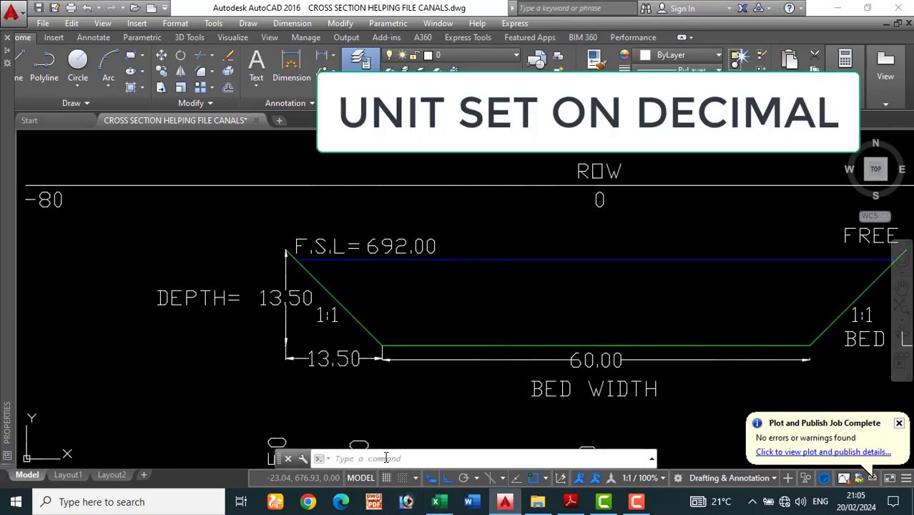
pyautogui.click(335, 458)
pyautogui.hotkey('ctrl', 'v')
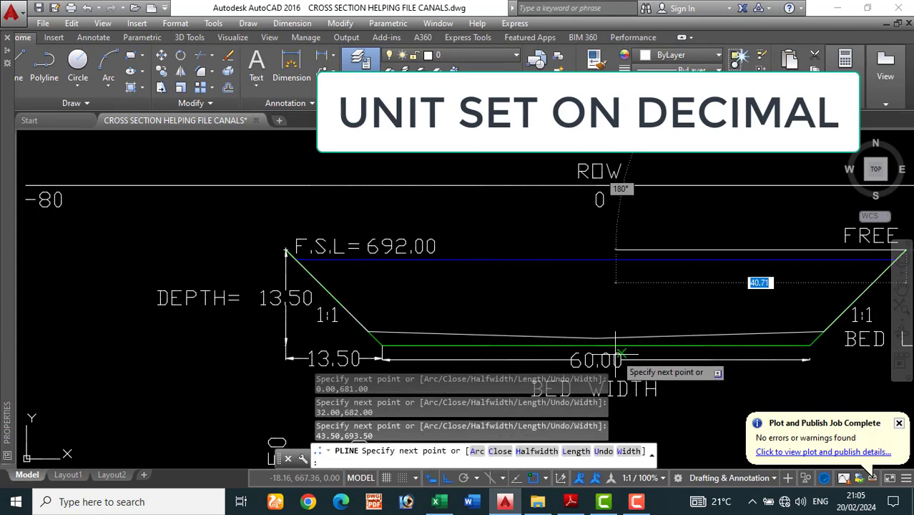
# - Move the new existing section polyline to the SECTION layer and clear the selection
pyautogui.click(551, 334)
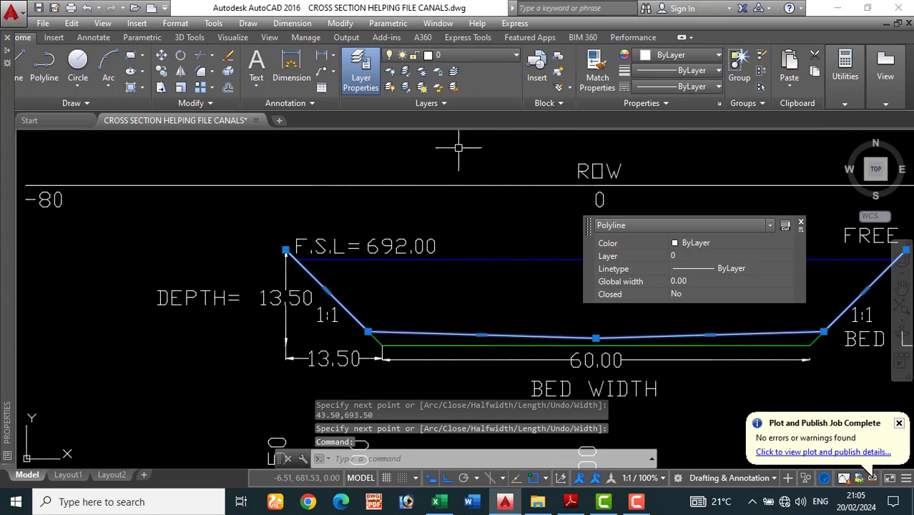
pyautogui.click(472, 55)
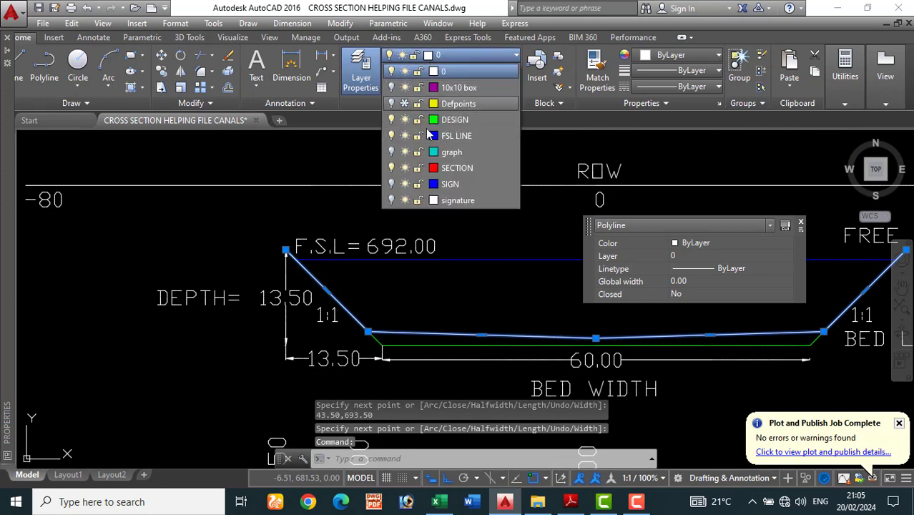
pyautogui.click(450, 168)
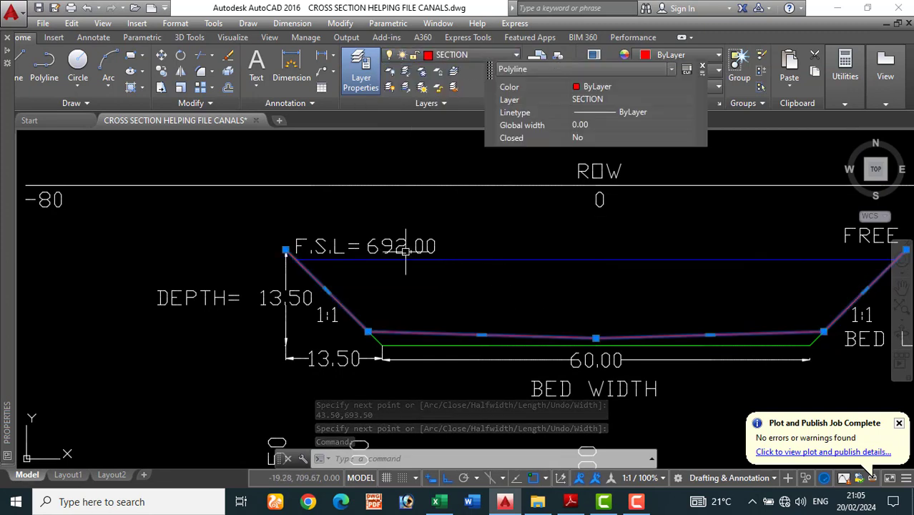
pyautogui.press('Escape')
pyautogui.scroll(3, 615, 341)
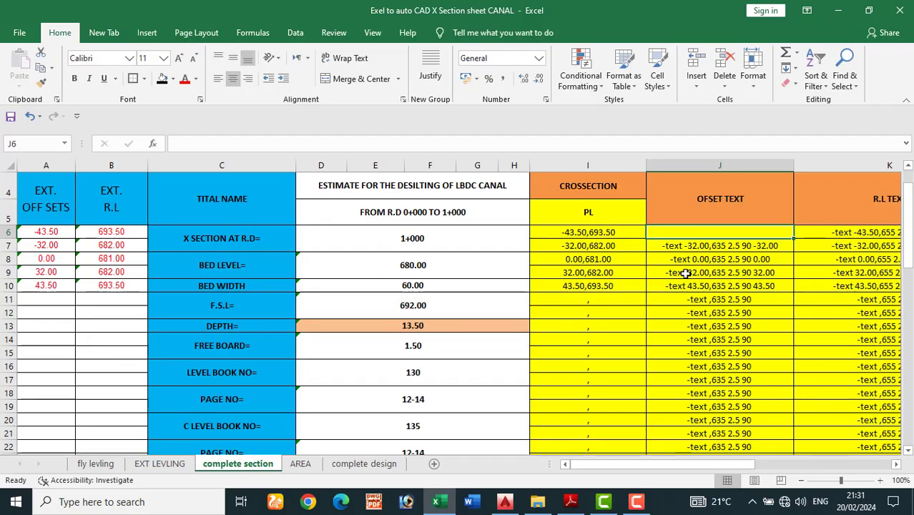
# - In Excel, start a CONCATENATE formula in OFSET TEXT cell J6 with "-text" and a space as its first two arguments
pyautogui.press('Down')
pyautogui.press('Down')
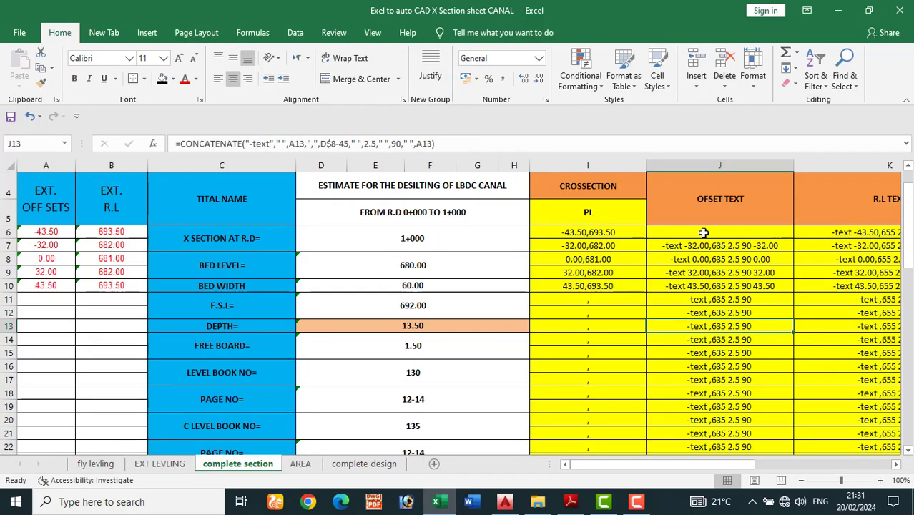
pyautogui.click(703, 232)
pyautogui.write('=')
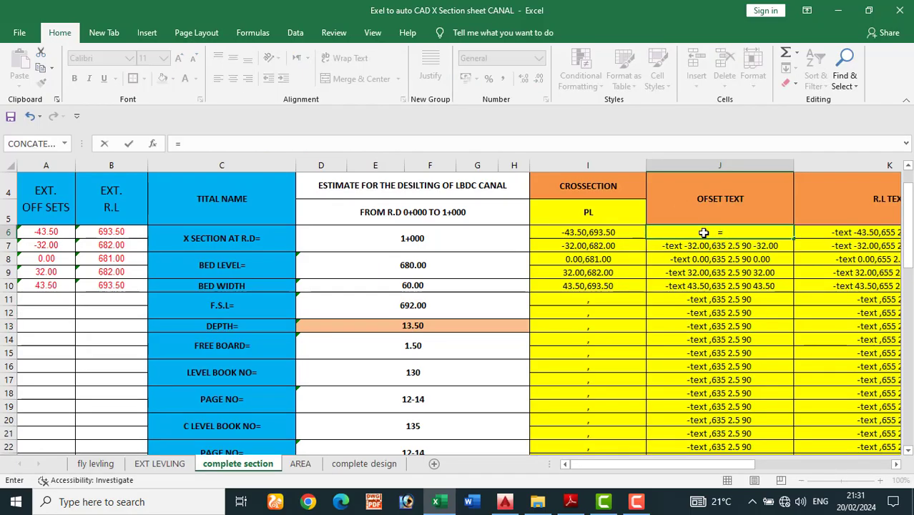
pyautogui.click(155, 143)
pyautogui.click(373, 106)
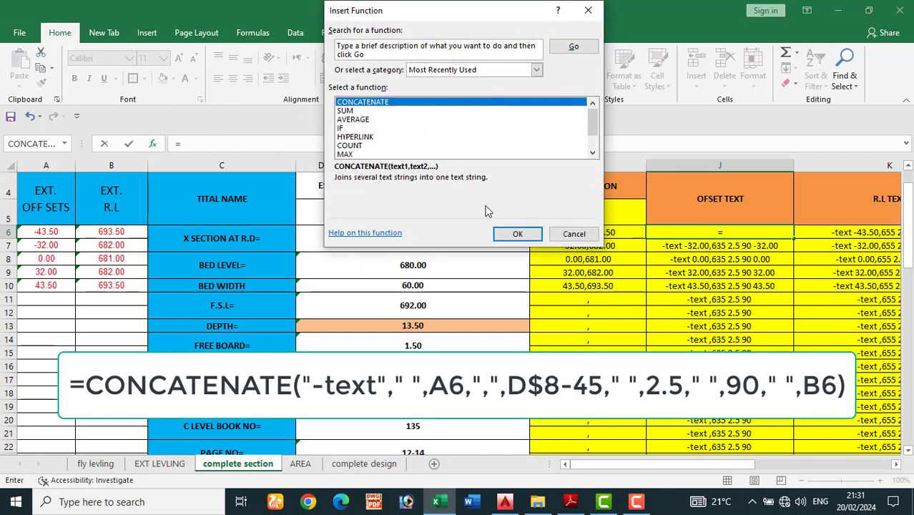
pyautogui.click(518, 234)
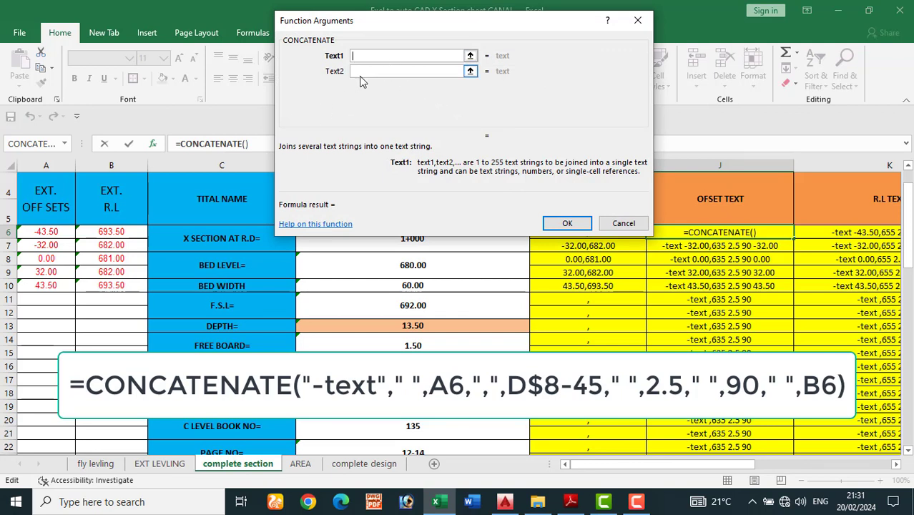
pyautogui.write('-tex')
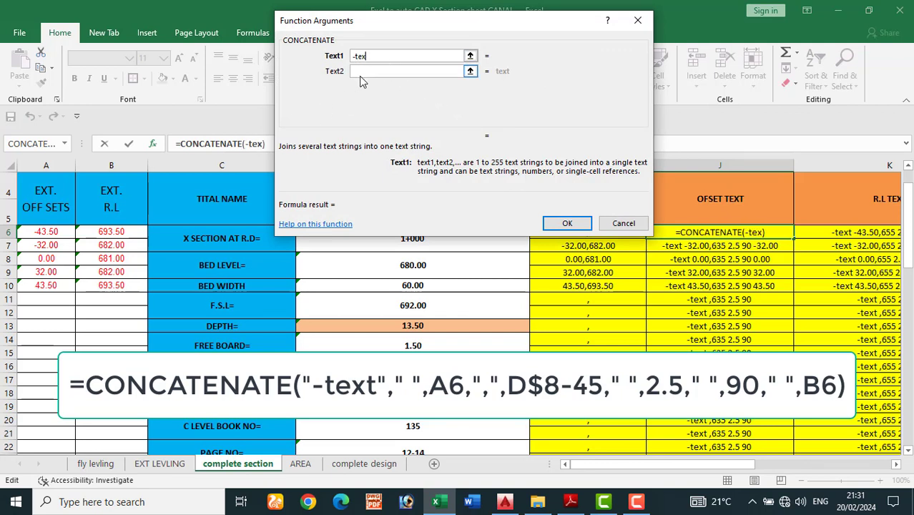
pyautogui.write('t')
pyautogui.click(370, 71)
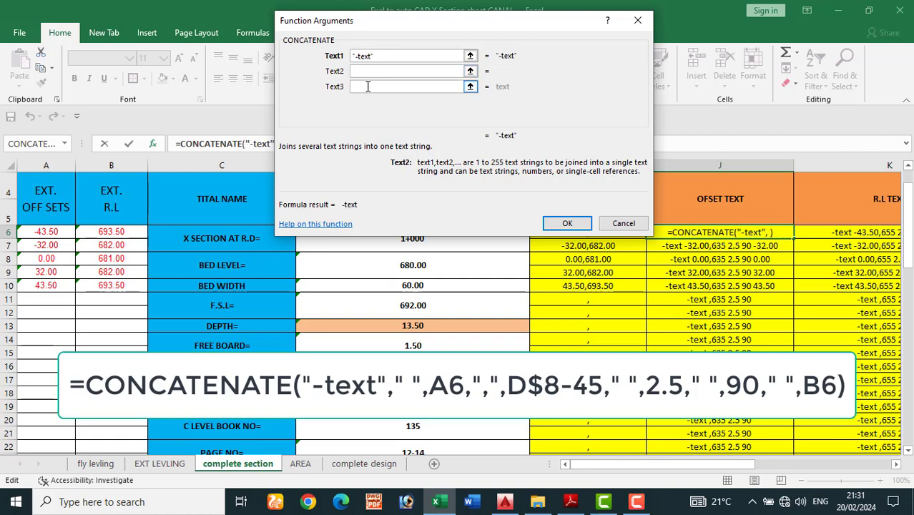
pyautogui.click(367, 87)
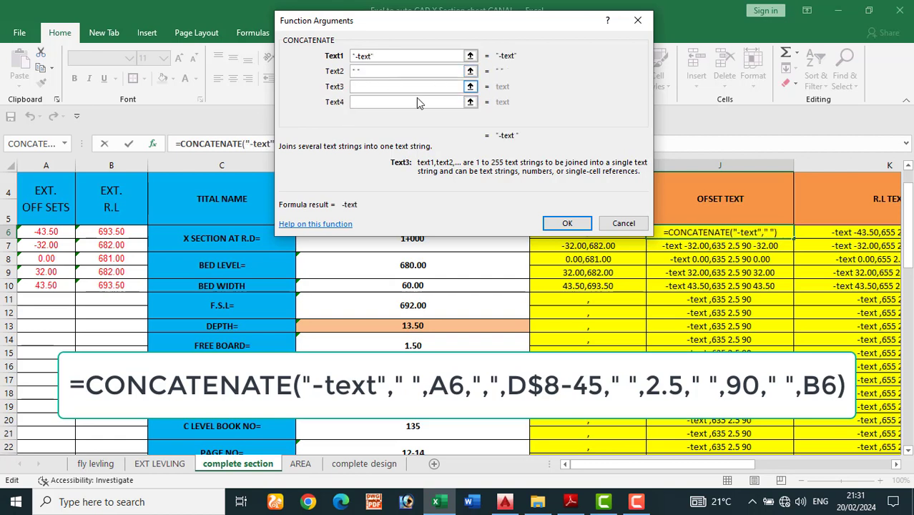
# - Add A6, a comma and D8-45 as the third to fifth arguments of J6's CONCATENATE formula
pyautogui.click(46, 231)
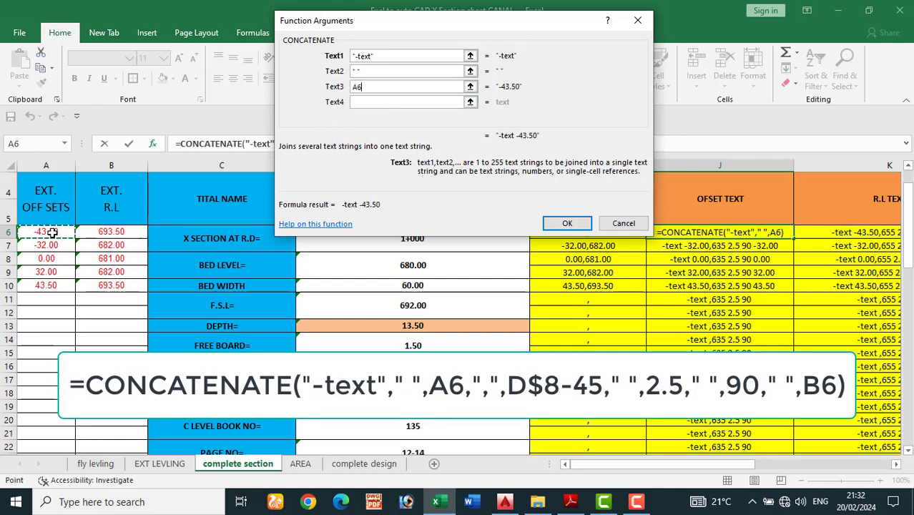
pyautogui.click(357, 101)
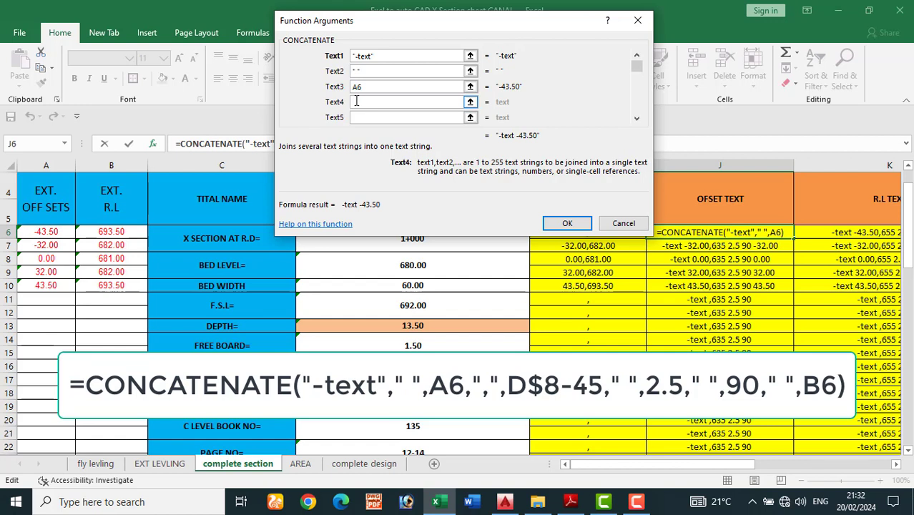
pyautogui.write(',')
pyautogui.click(359, 115)
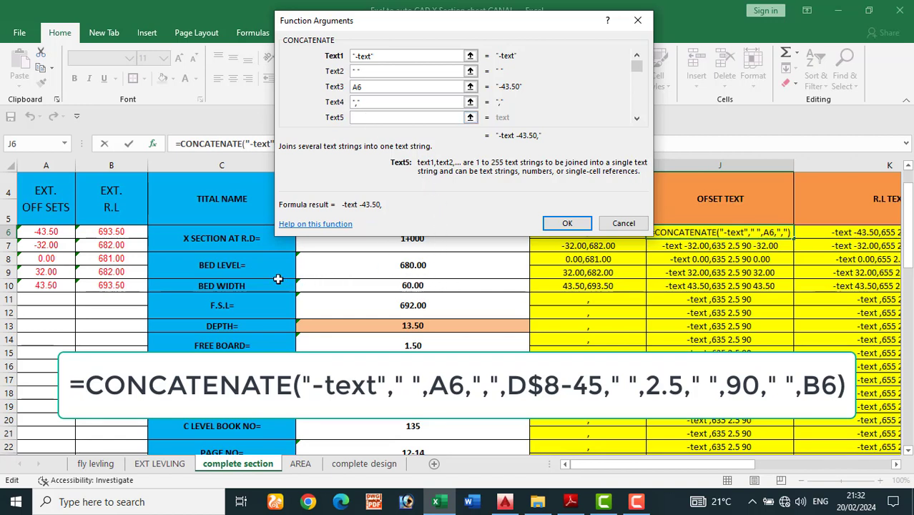
pyautogui.click(418, 266)
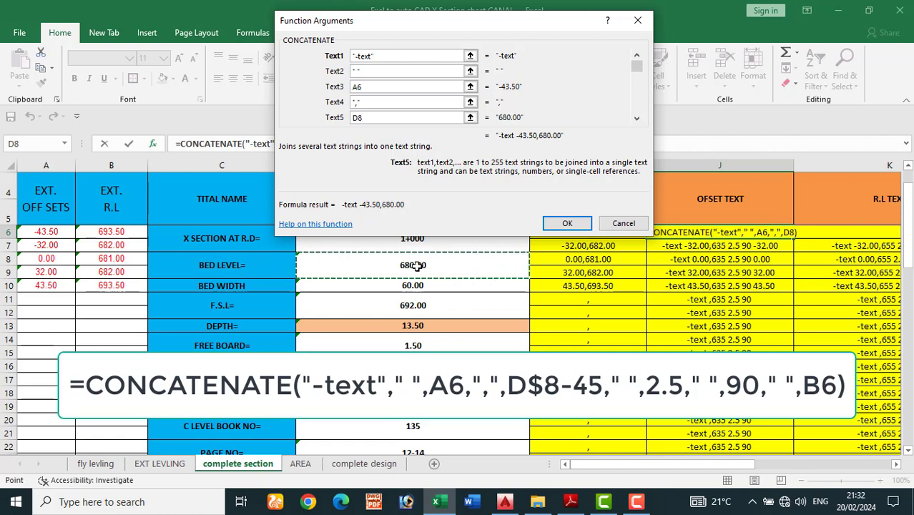
pyautogui.write('-')
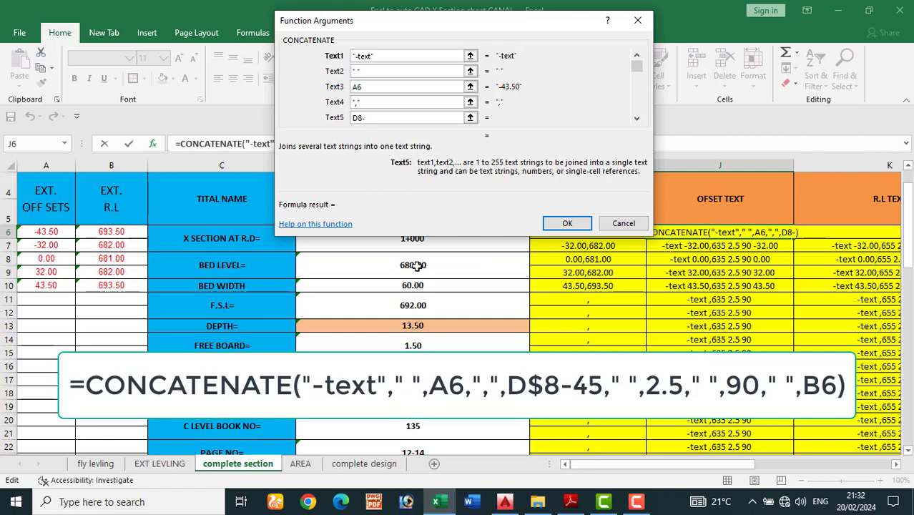
pyautogui.write('45')
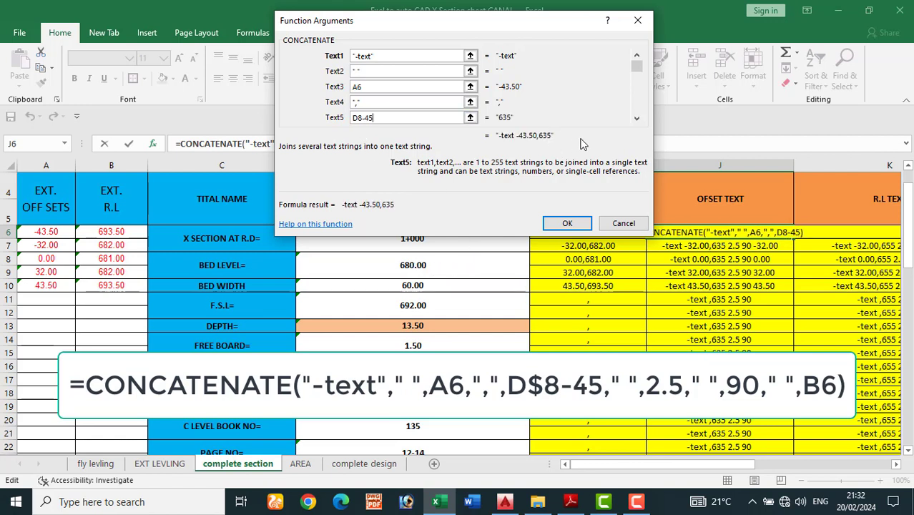
# - Add a space, the text height 2.5 and another space as the formula's sixth to eighth arguments
pyautogui.click(637, 118)
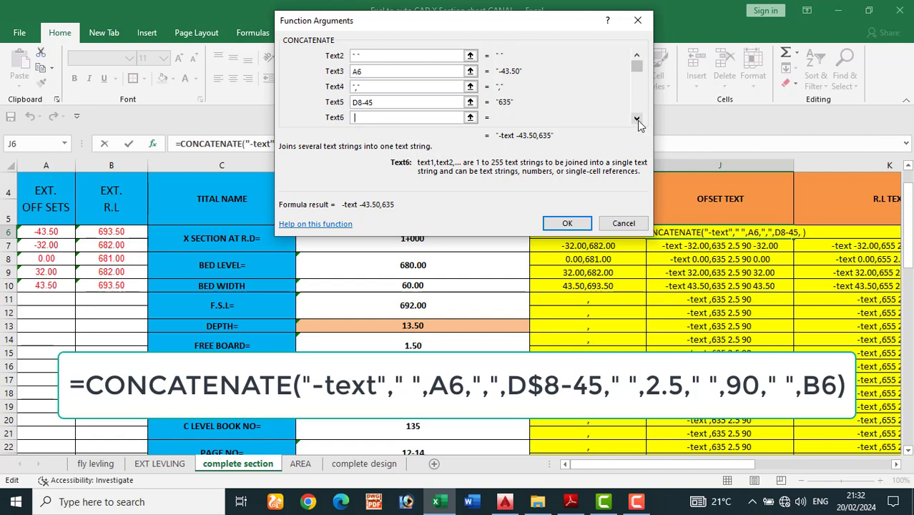
pyautogui.press('Tab')
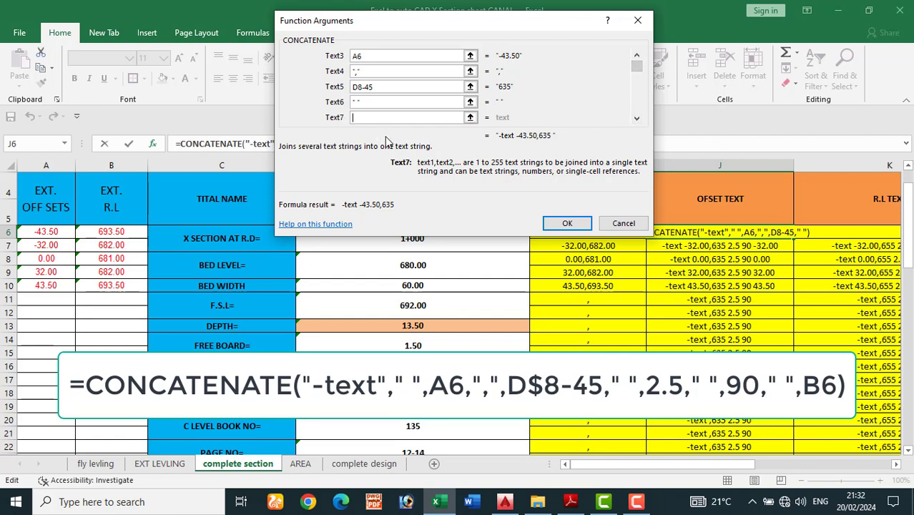
pyautogui.write('2.')
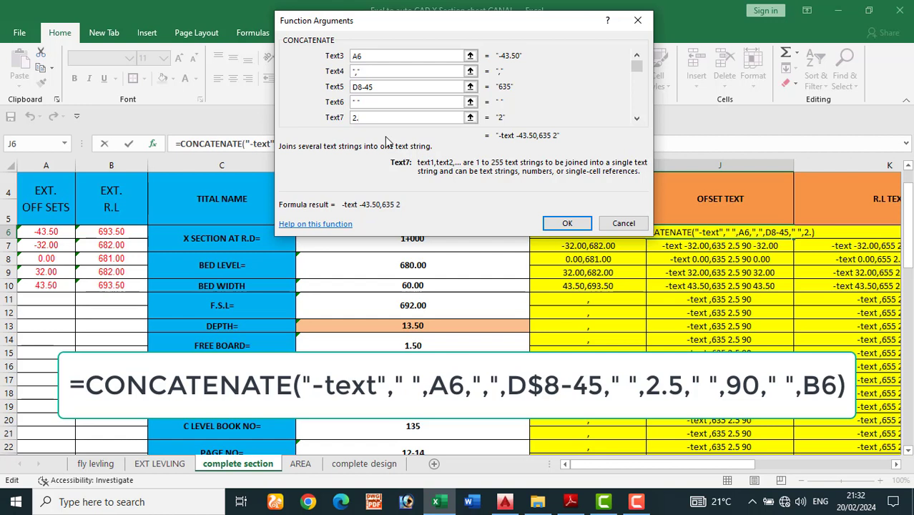
pyautogui.write('5')
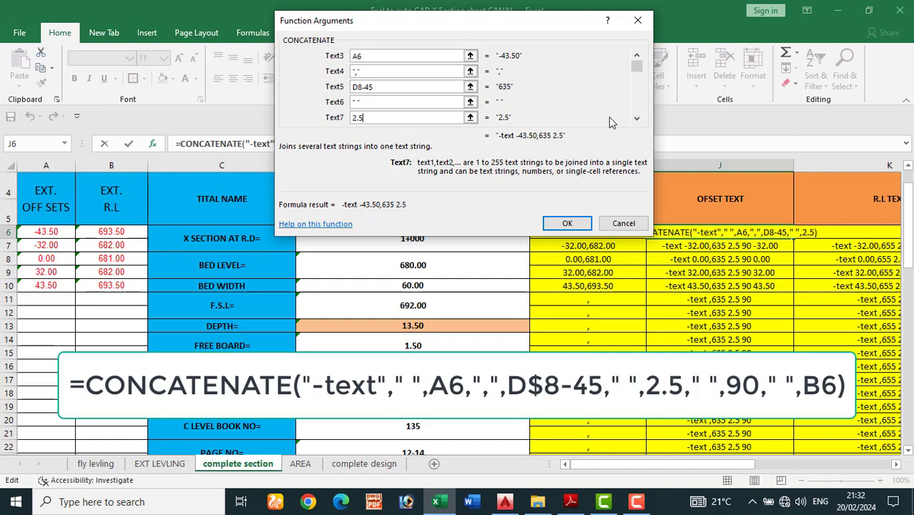
pyautogui.click(637, 118)
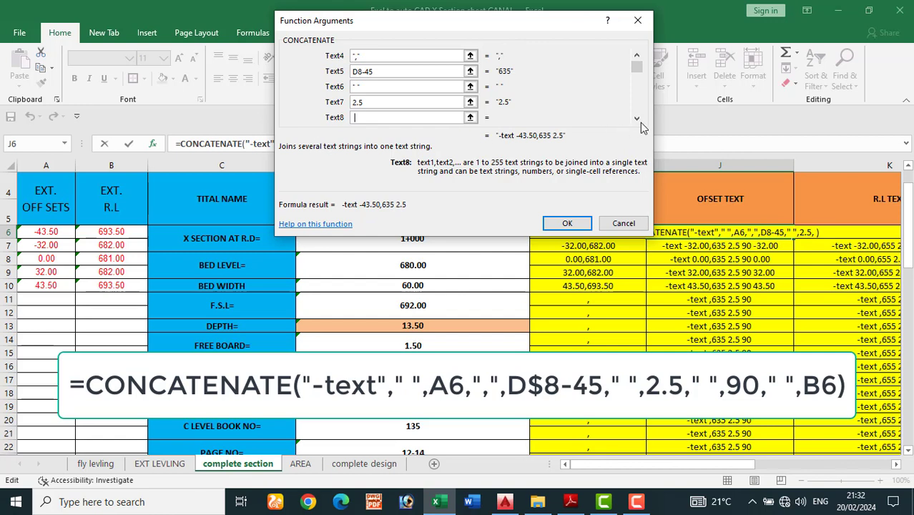
pyautogui.click(636, 119)
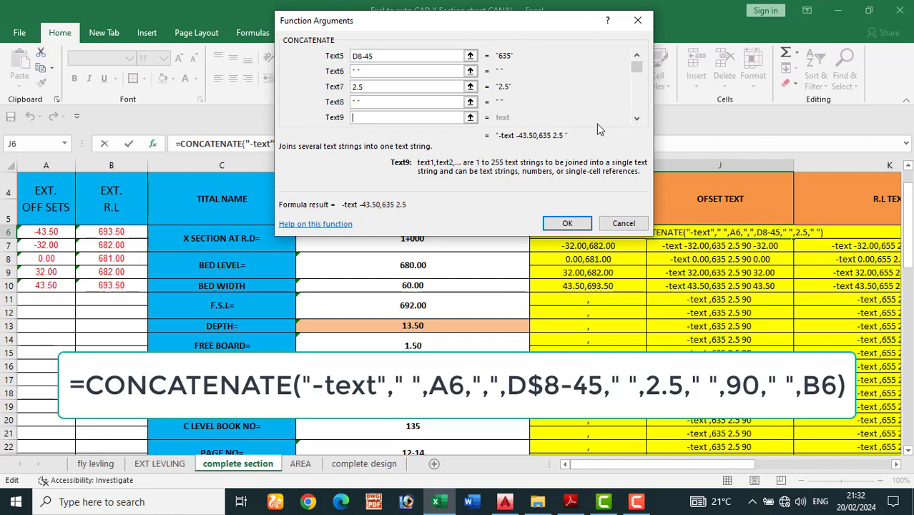
# - Complete J6's CONCATENATE formula with 90, a space and A6 as its ninth to eleventh arguments
pyautogui.write('90')
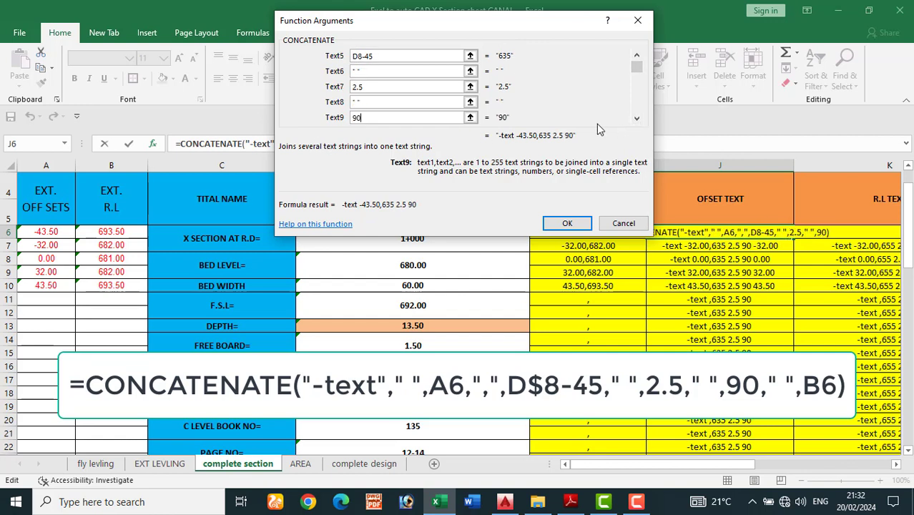
pyautogui.click(637, 119)
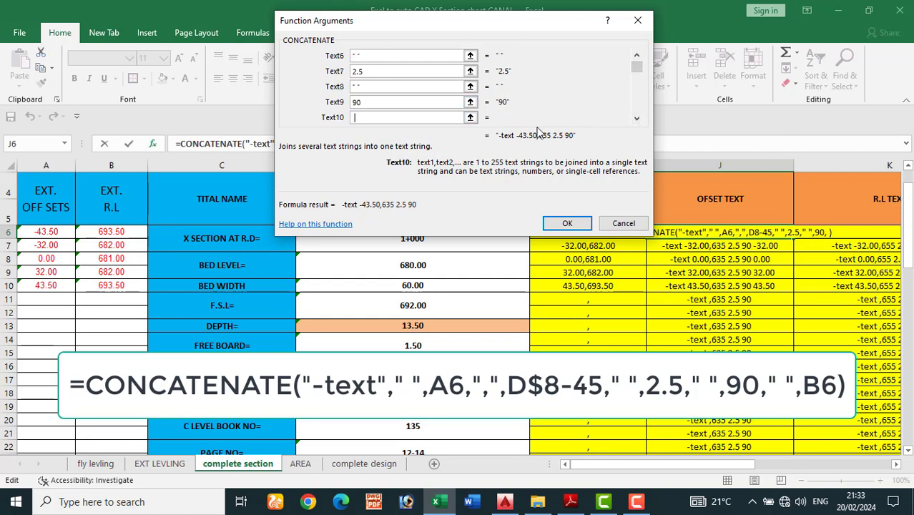
pyautogui.click(637, 124)
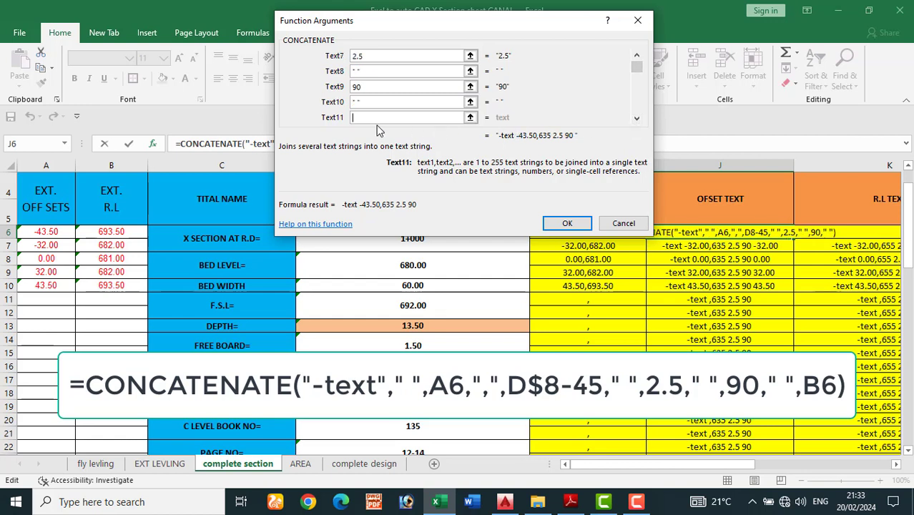
pyautogui.click(63, 234)
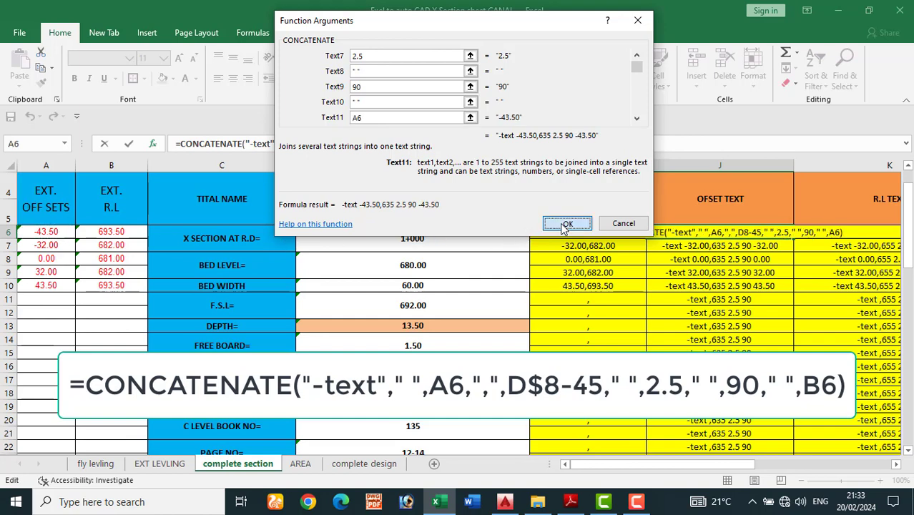
pyautogui.click(567, 225)
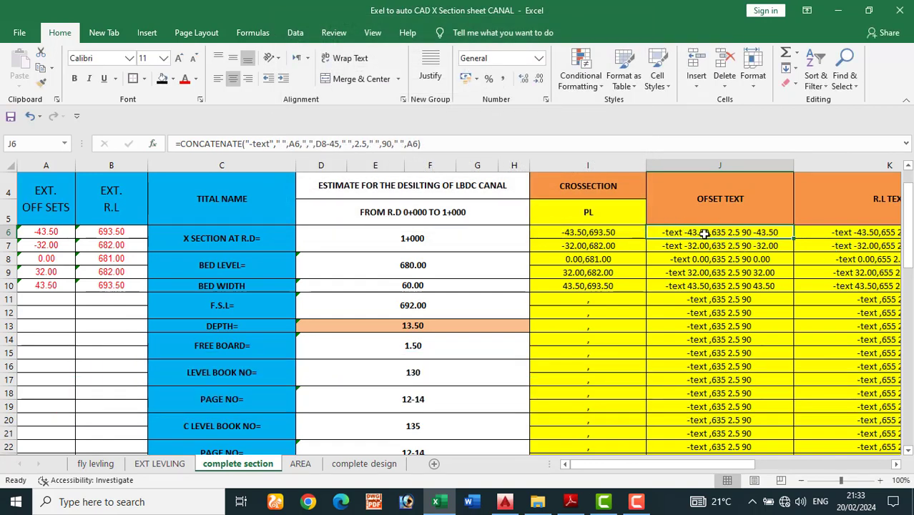
# - Test the text command from J6 on AutoCAD's command line and erase the offset label it places
pyautogui.hotkey('ctrl', 'c')
pyautogui.click(504, 501)
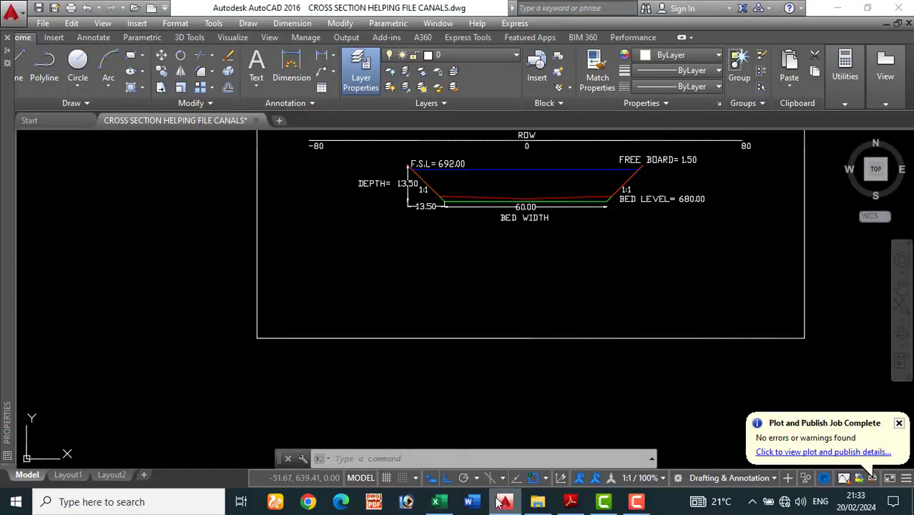
pyautogui.click(401, 460)
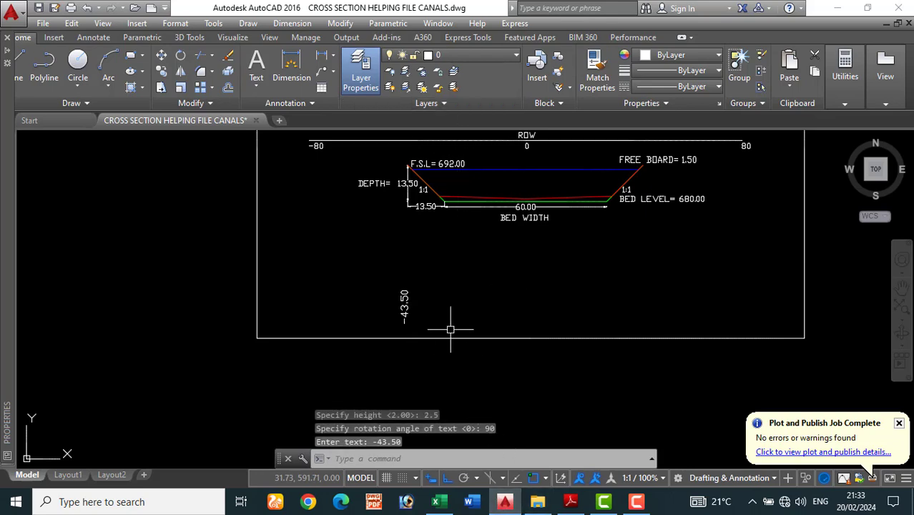
pyautogui.click(435, 272)
pyautogui.click(414, 304)
pyautogui.press('Delete')
# - Copy the OFSET TEXT commands in J6:J10 from Excel and run them on AutoCAD's command line to place the offset labels
pyautogui.click(435, 502)
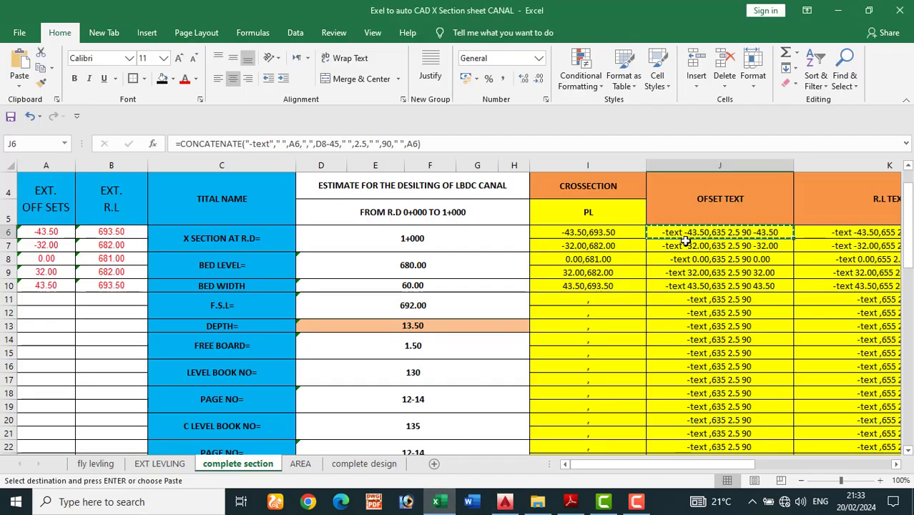
pyautogui.press('Escape')
pyautogui.moveTo(673, 232); pyautogui.dragTo(684, 284)
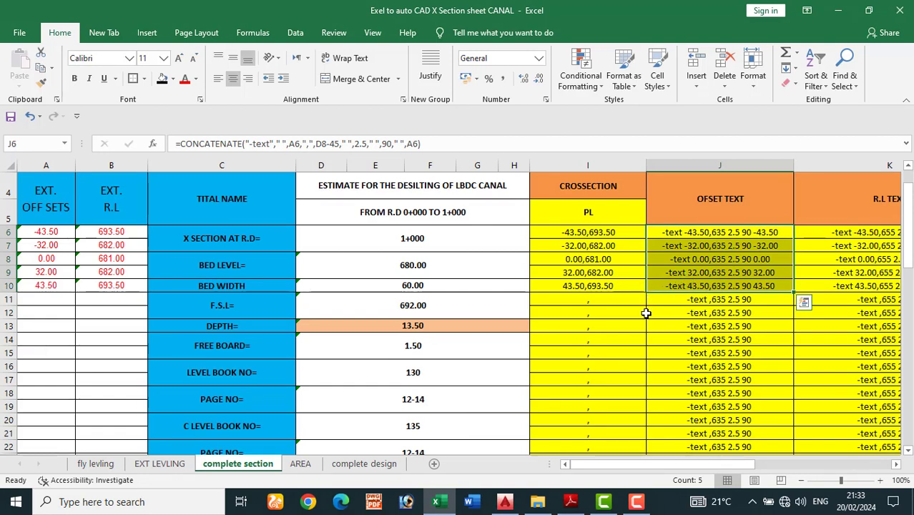
pyautogui.hotkey('ctrl', 'c')
pyautogui.click(504, 501)
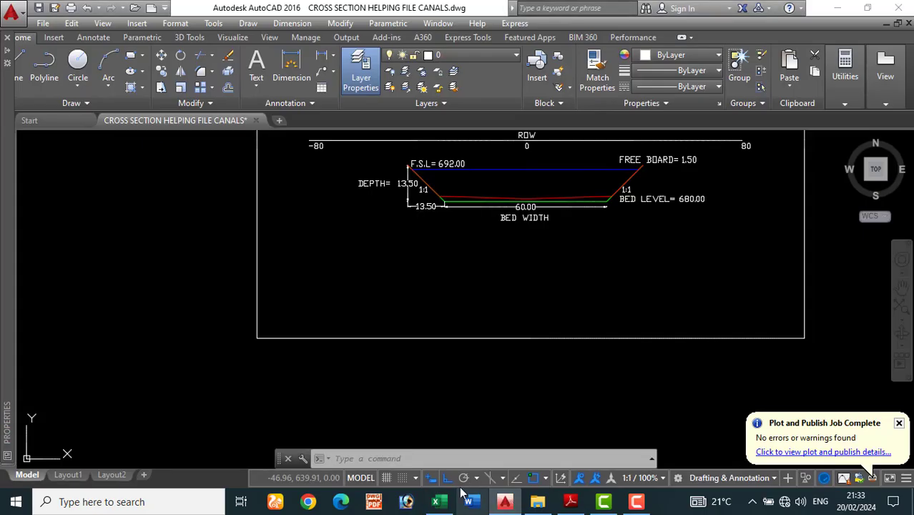
pyautogui.click(444, 458)
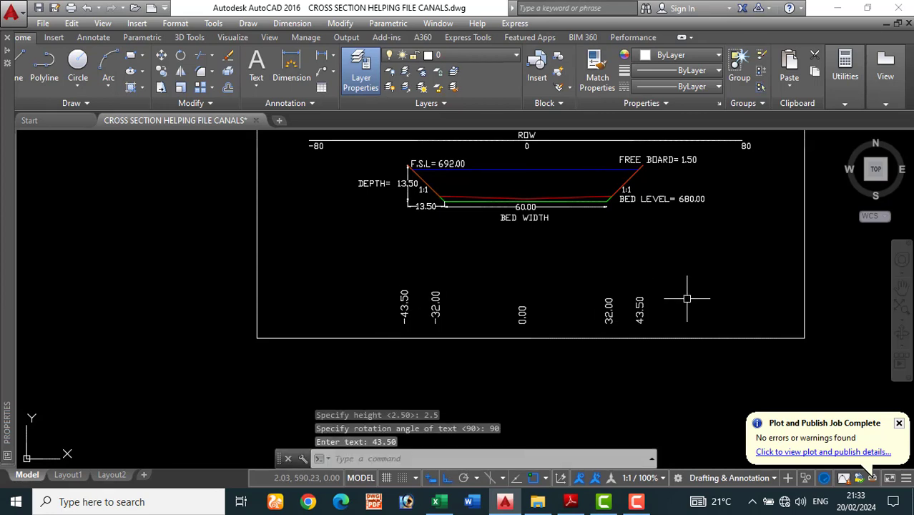
# - Back in Excel, make the bed level row reference absolute in J6's formula, changing that argument to D$8-45
pyautogui.hotkey('alt', 'Tab')
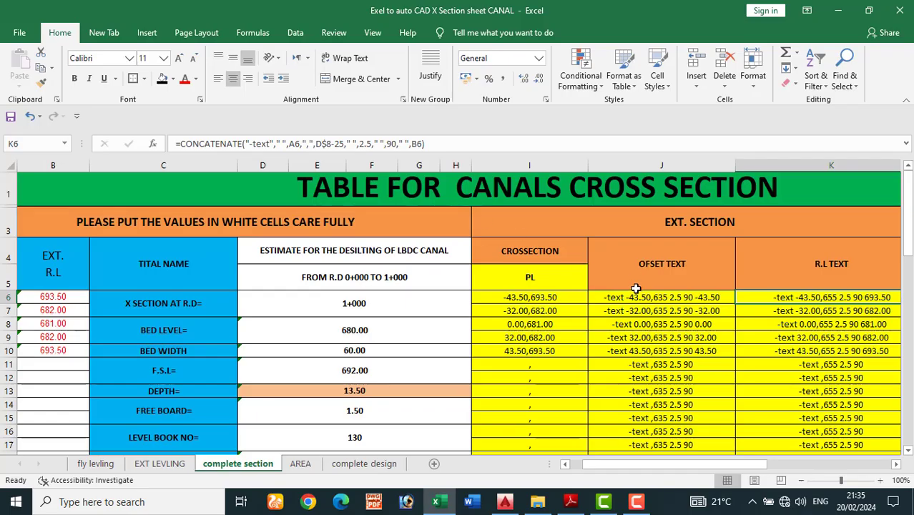
pyautogui.click(321, 143)
pyautogui.write('$')
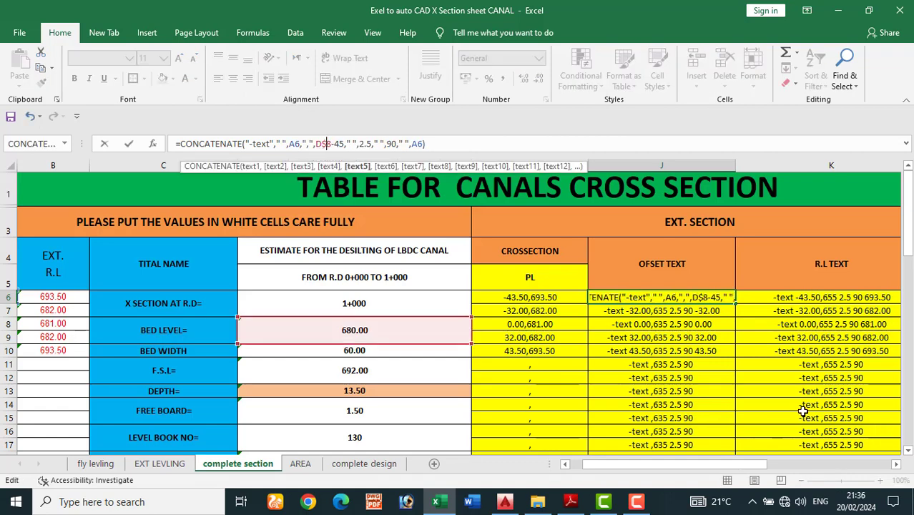
pyautogui.press('Return')
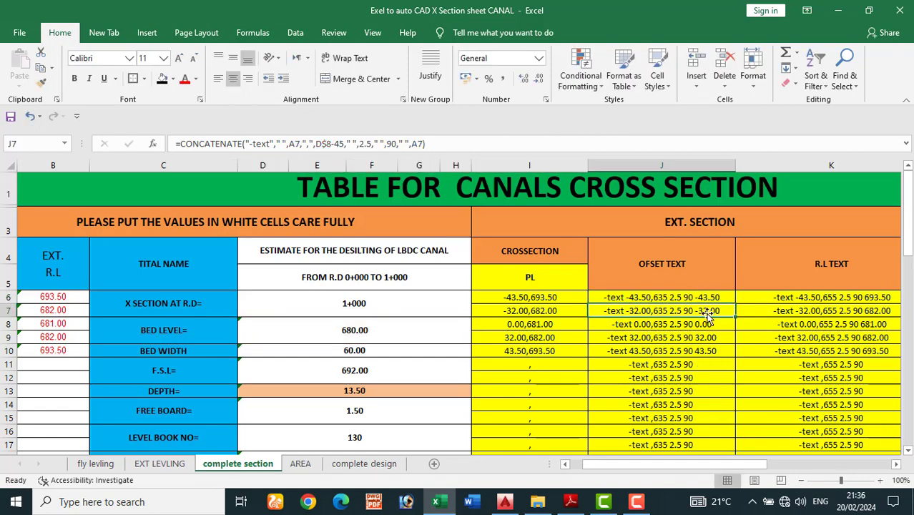
# - Compare the R.L TEXT formula in K6 with the OFSET TEXT formula in J6
pyautogui.click(819, 298)
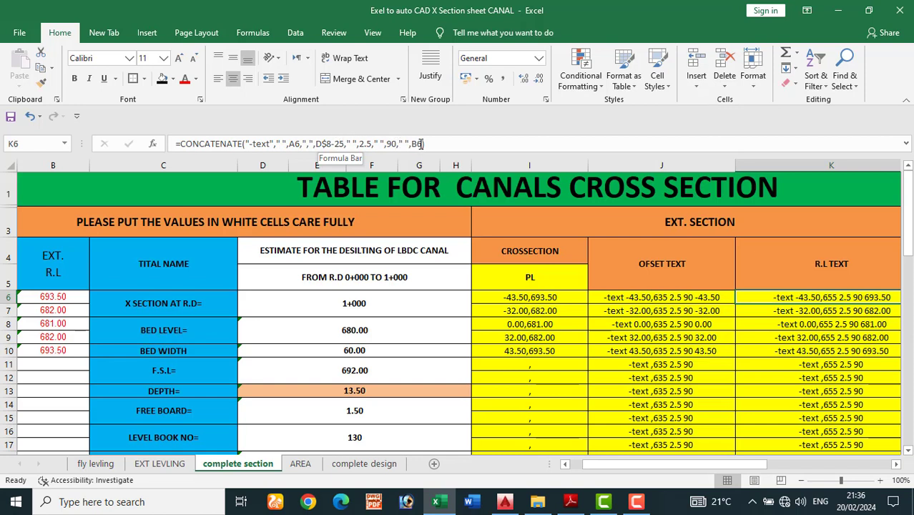
pyautogui.click(711, 296)
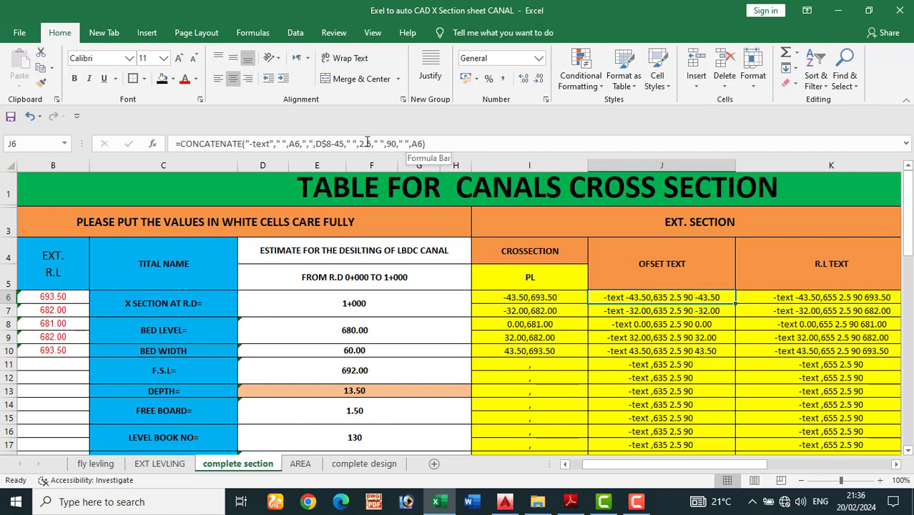
pyautogui.click(839, 296)
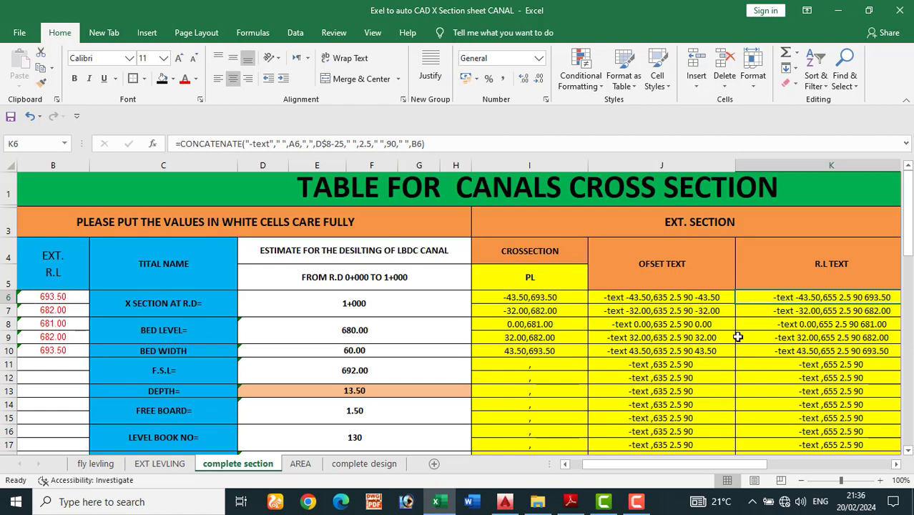
pyautogui.moveTo(688, 462); pyautogui.dragTo(749, 465)
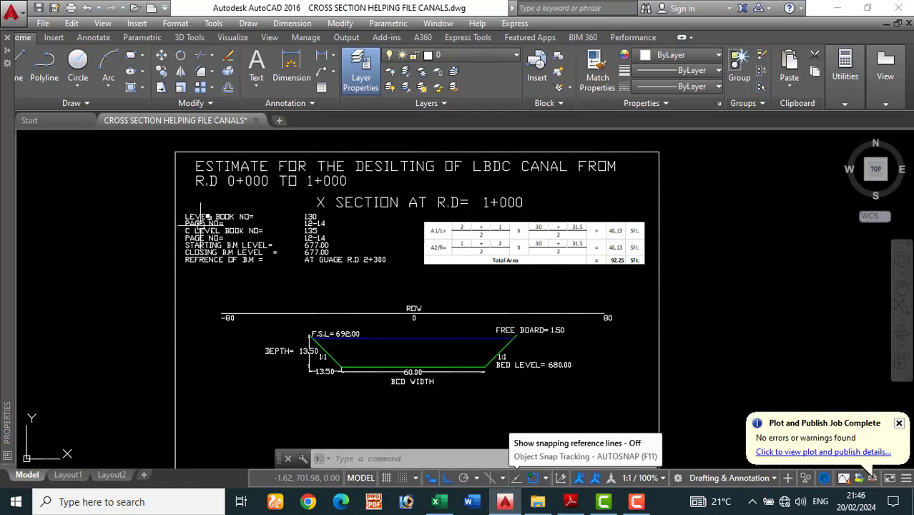
# - Examine the title, level book details and section labels in the AutoCAD cross section drawing
pyautogui.scroll(4, 207, 228)
pyautogui.scroll(-2, 231, 228)
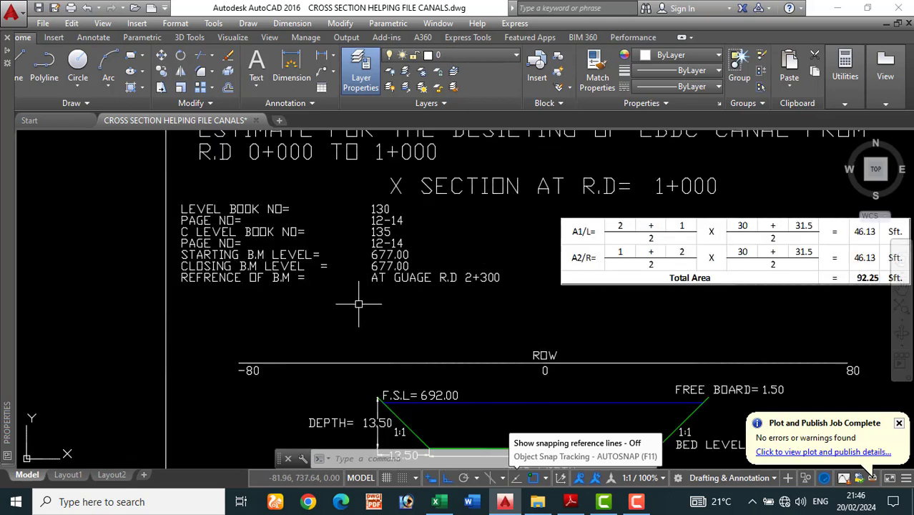
pyautogui.scroll(-2, 359, 301)
pyautogui.scroll(2, 407, 285)
pyautogui.scroll(-2, 346, 314)
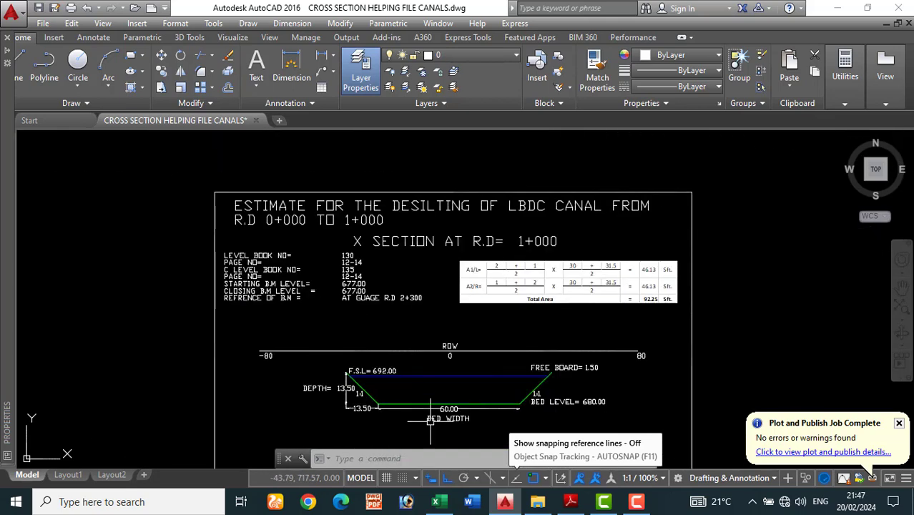
# - Back in Excel, examine the C39-95, D11+70 and D4 arguments of the title text formula in L4 and the cells they reference
pyautogui.click(436, 501)
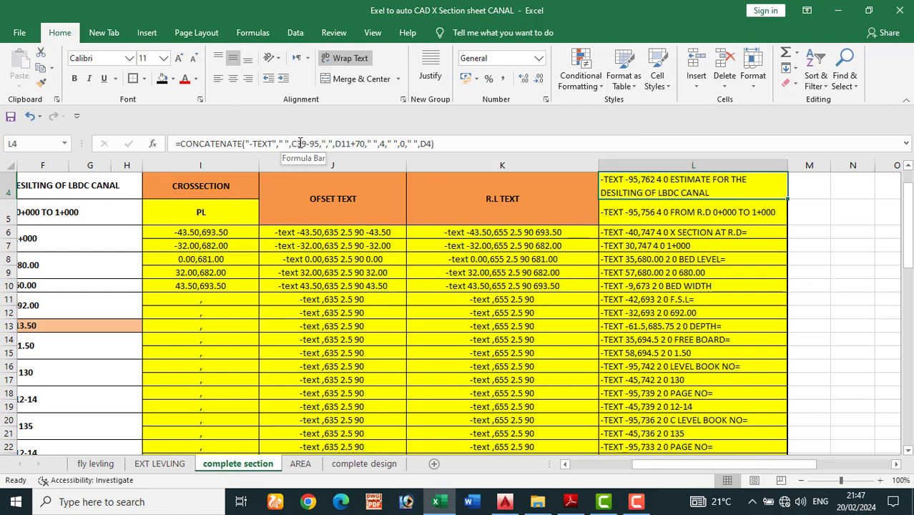
pyautogui.moveTo(291, 143); pyautogui.dragTo(316, 143)
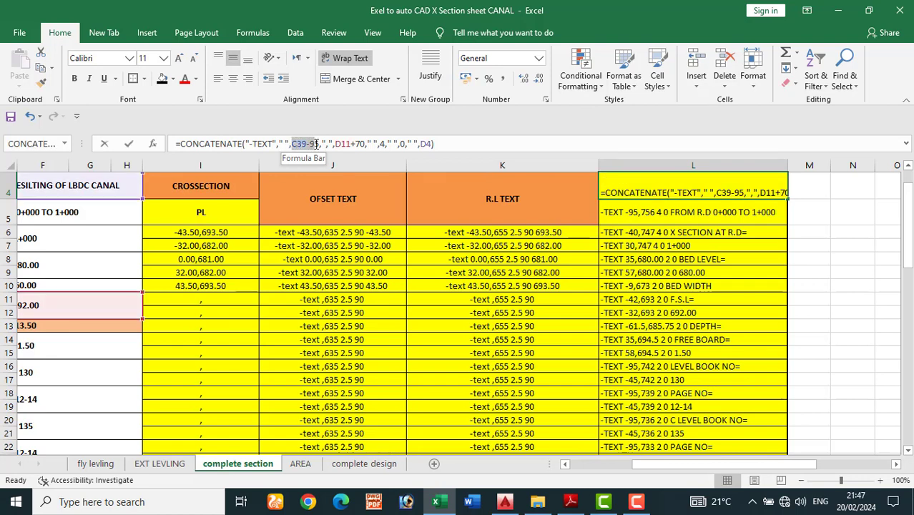
pyautogui.click(469, 139)
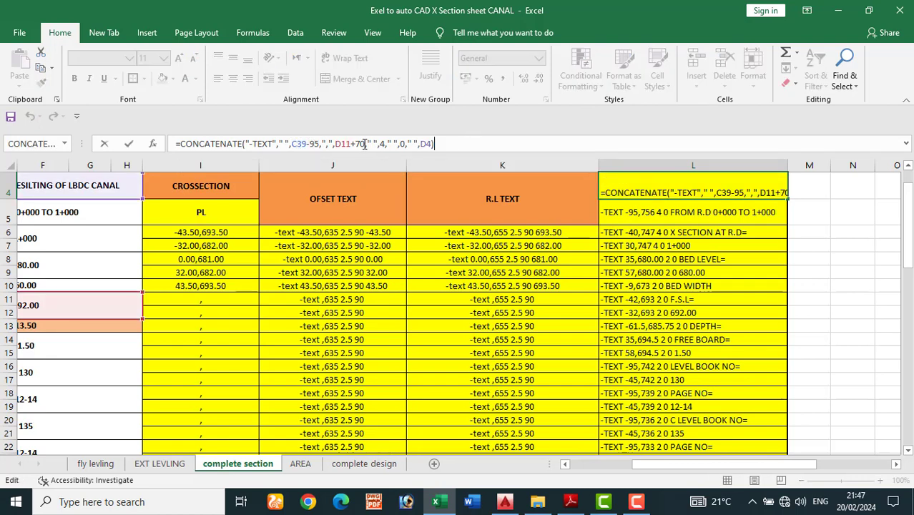
pyautogui.moveTo(353, 144); pyautogui.dragTo(332, 144)
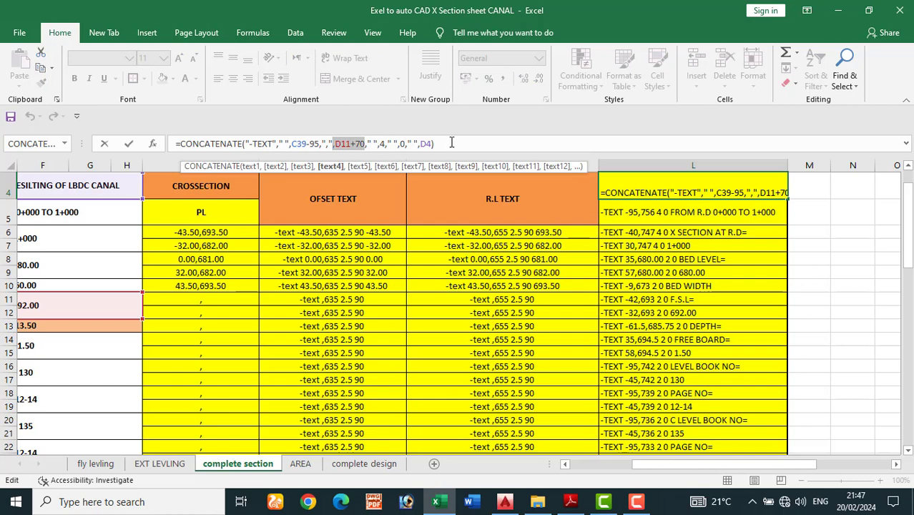
pyautogui.click(451, 143)
pyautogui.moveTo(421, 143); pyautogui.dragTo(421, 145)
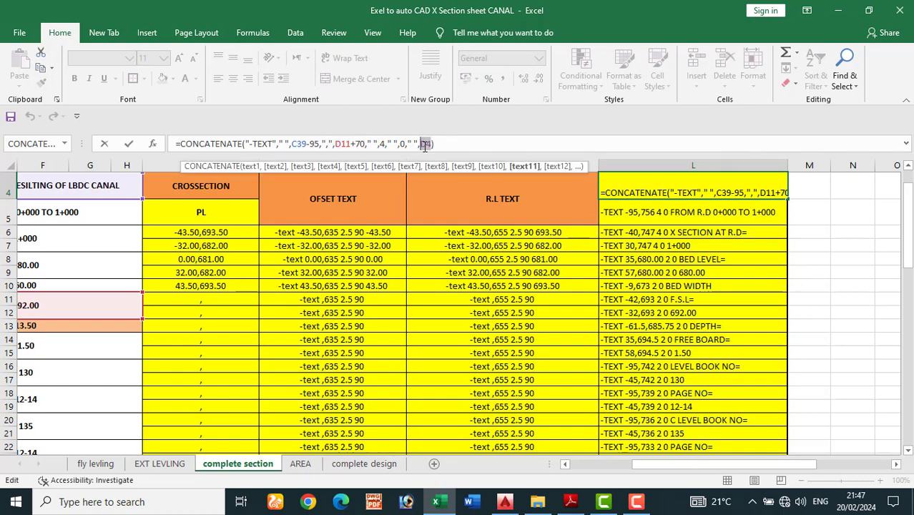
pyautogui.hscroll(-2, 356, 151)
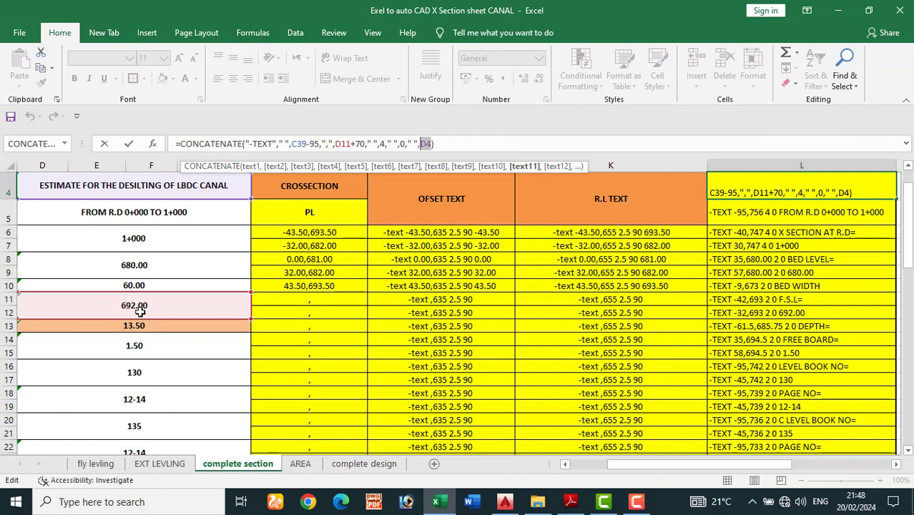
pyautogui.moveTo(618, 467); pyautogui.dragTo(604, 463)
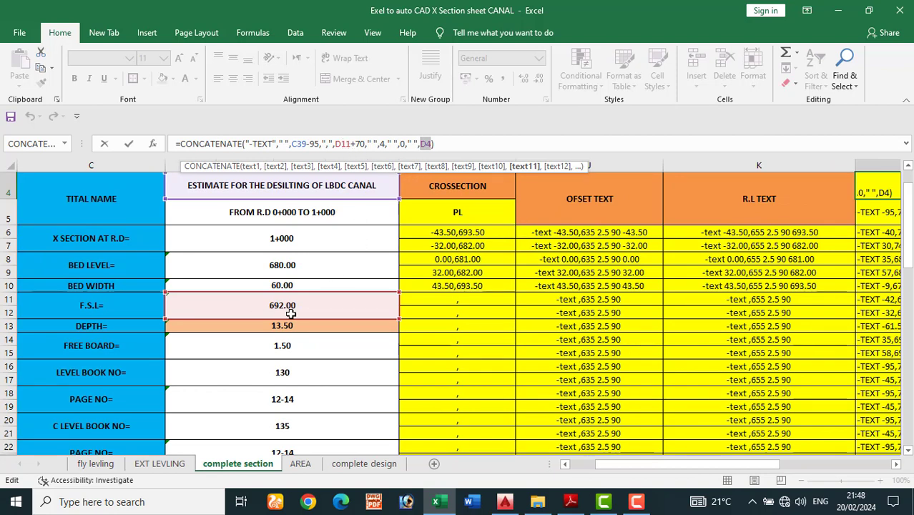
# - Compare the text layout in the AutoCAD drawing with the title, F.S.L and centre offset cells that L4's formula references in Excel
pyautogui.click(504, 503)
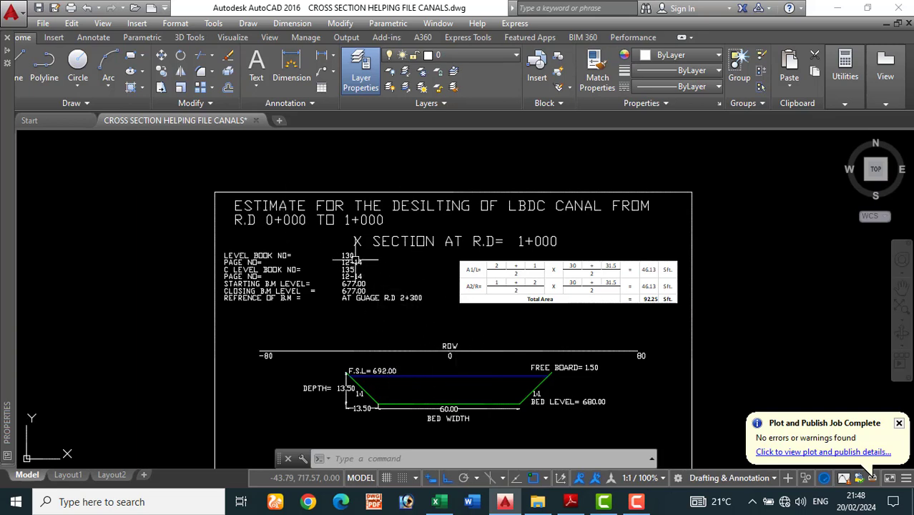
pyautogui.hotkey('alt', 'Tab')
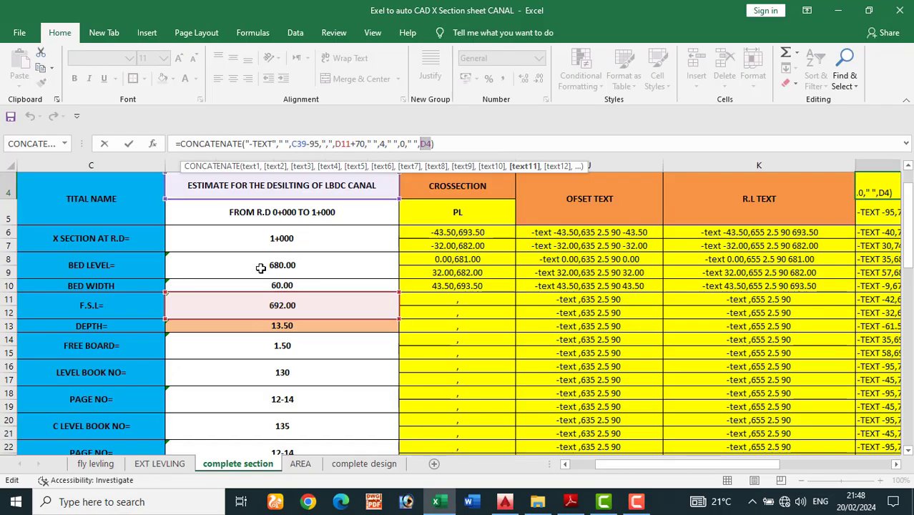
pyautogui.scroll(-3, 302, 210)
pyautogui.scroll(-6, 302, 210)
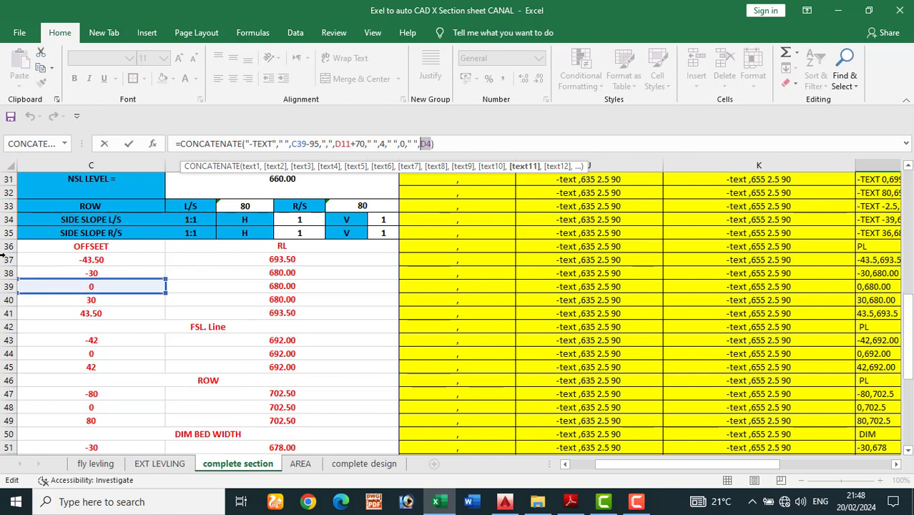
pyautogui.scroll(8, 355, 240)
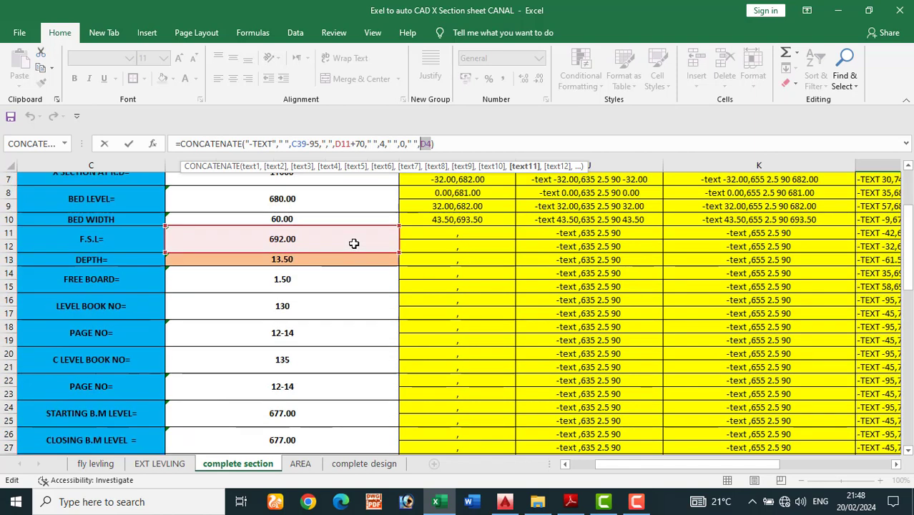
pyautogui.click(505, 501)
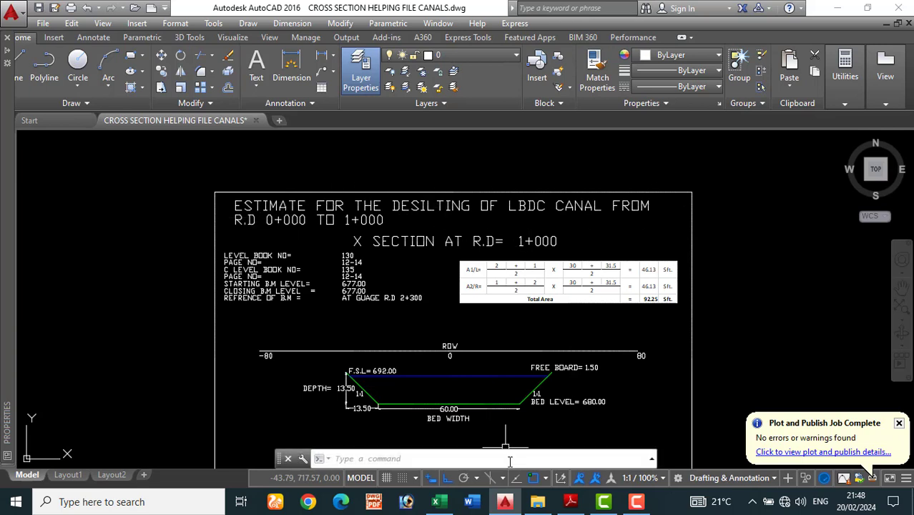
pyautogui.scroll(-2, 302, 241)
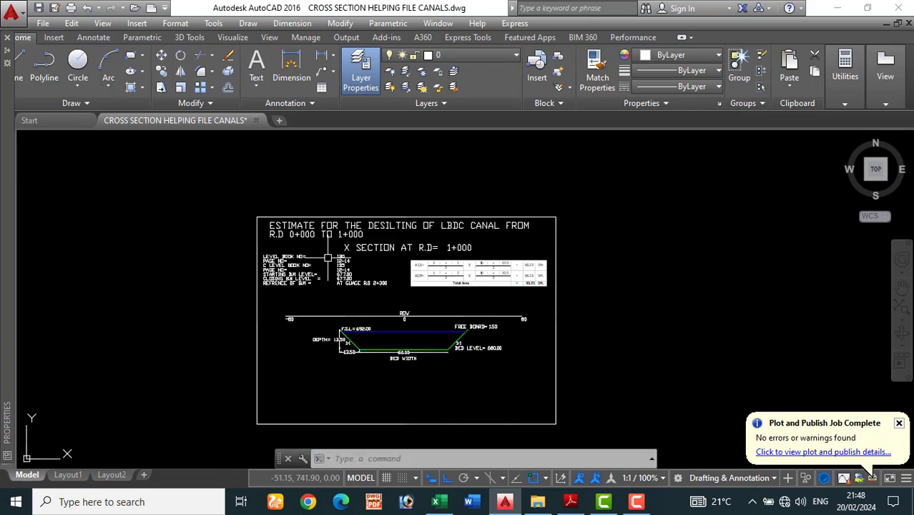
pyautogui.click(438, 502)
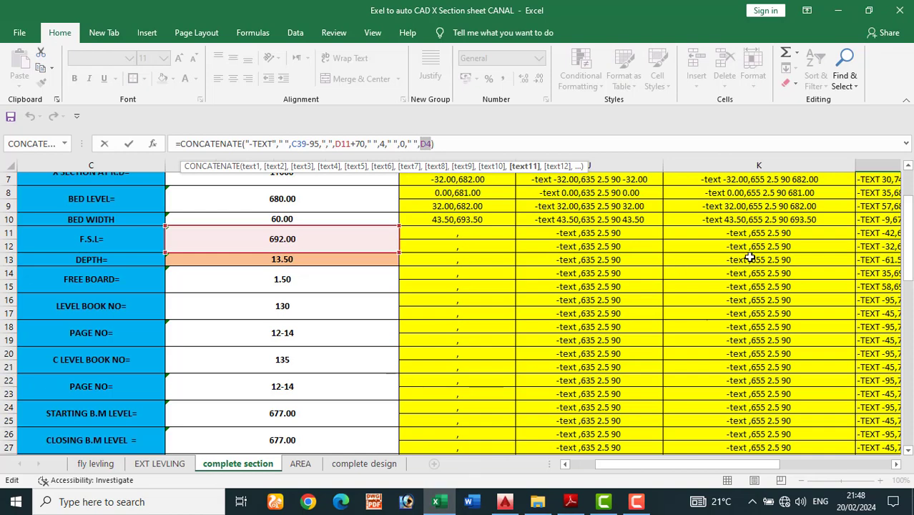
pyautogui.scroll(2, 751, 307)
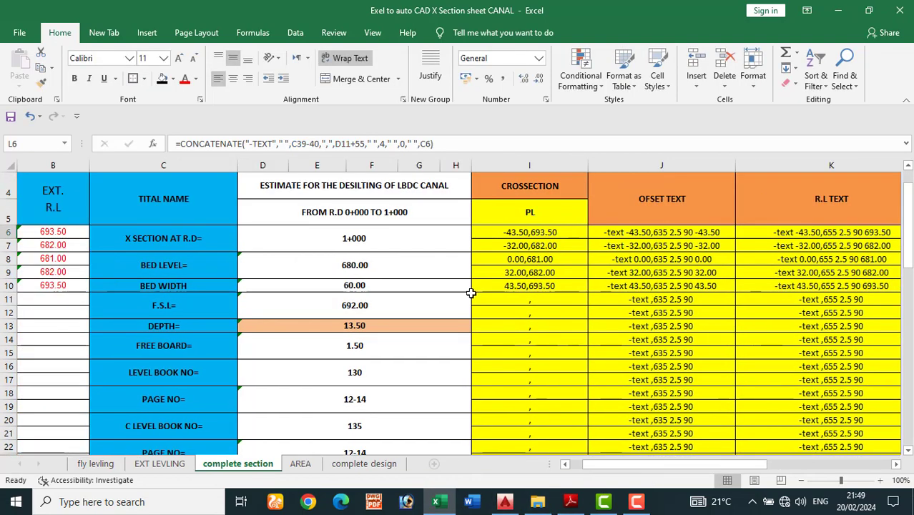
# - Review the text commands and polyline coordinate rows in column L against the input table and the offset and RL rows
pyautogui.moveTo(719, 463); pyautogui.dragTo(662, 464)
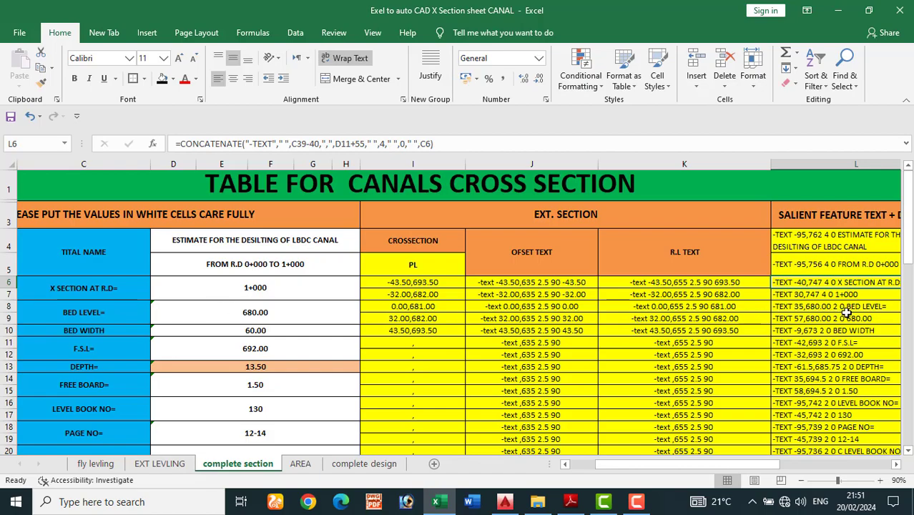
pyautogui.scroll(-6, 753, 331)
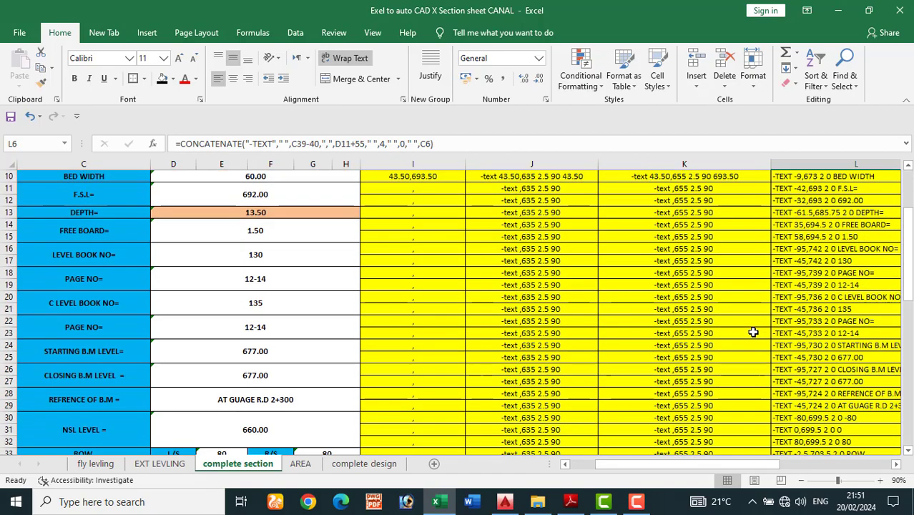
pyautogui.scroll(-3, 753, 331)
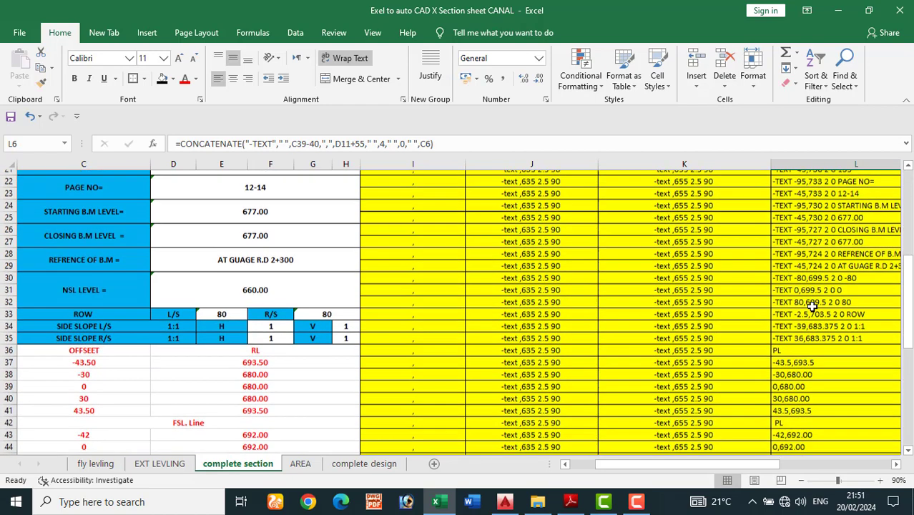
pyautogui.hscroll(1, 214, 279)
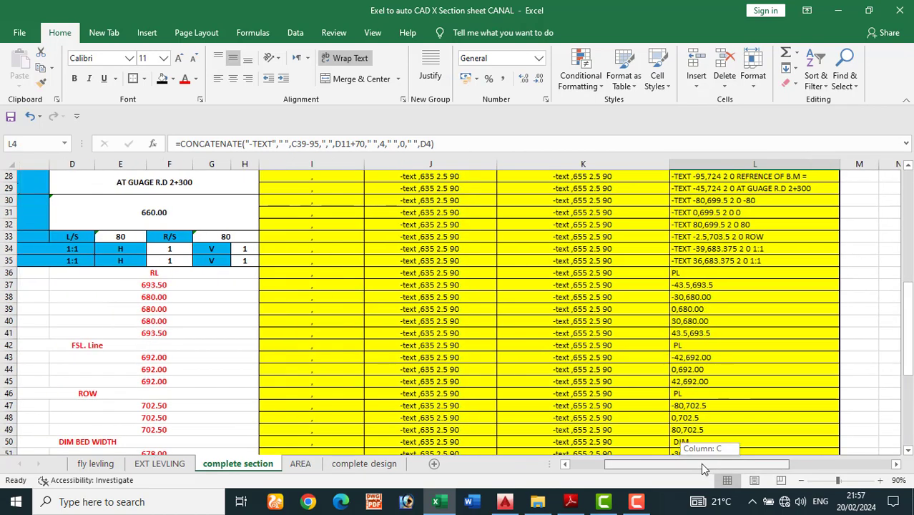
pyautogui.hscroll(-2, 700, 462)
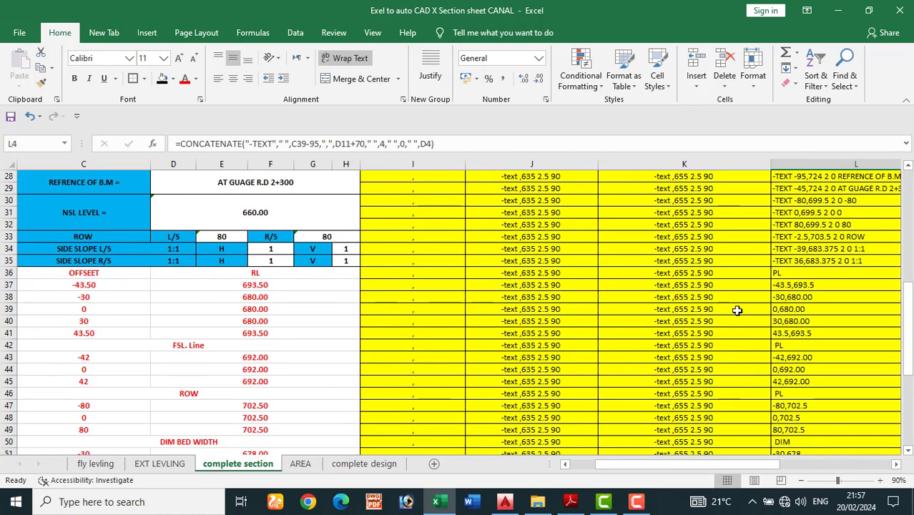
pyautogui.scroll(9, 737, 310)
pyautogui.scroll(-8, 422, 265)
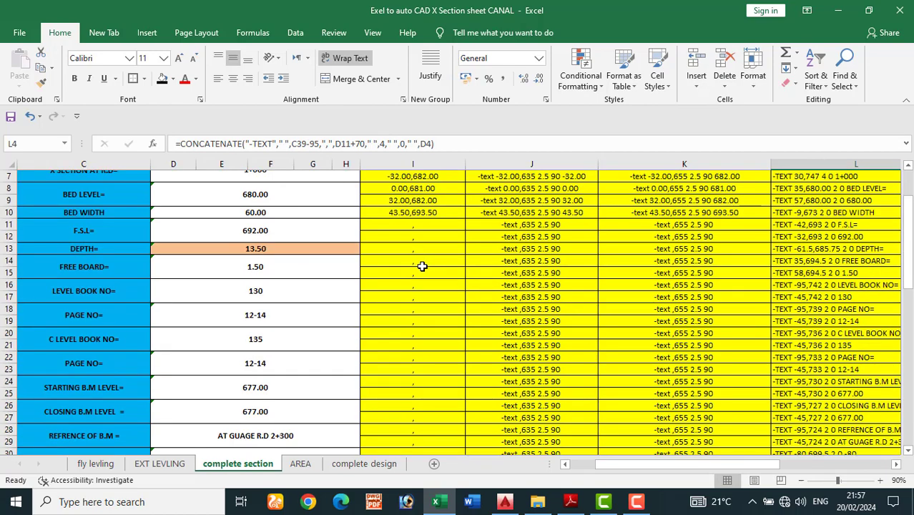
# - Rebuild L37 as a CONCATENATE of C37, a comma and D37, and fill the formula down to L41
pyautogui.click(803, 323)
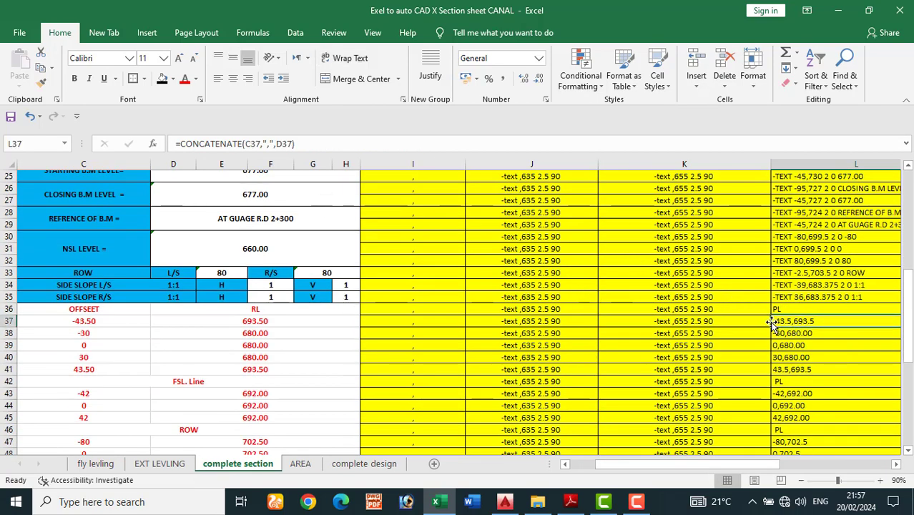
pyautogui.write('=')
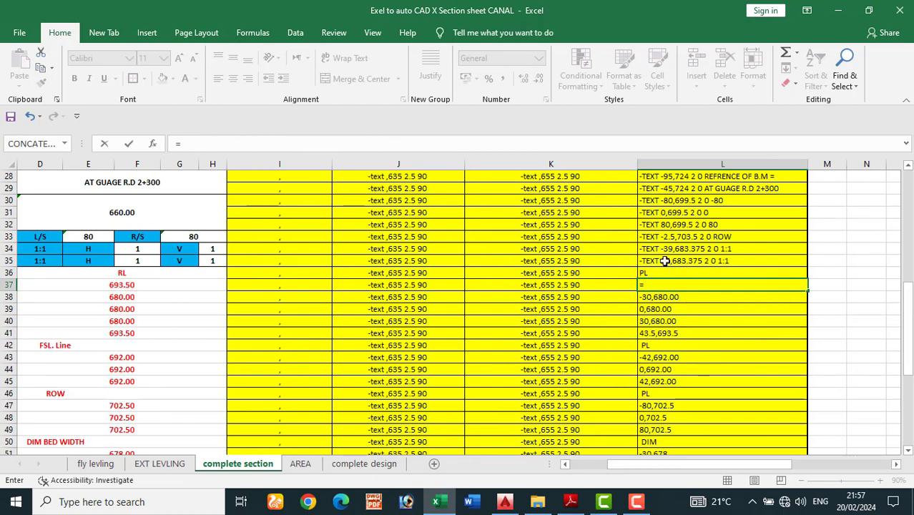
pyautogui.click(158, 143)
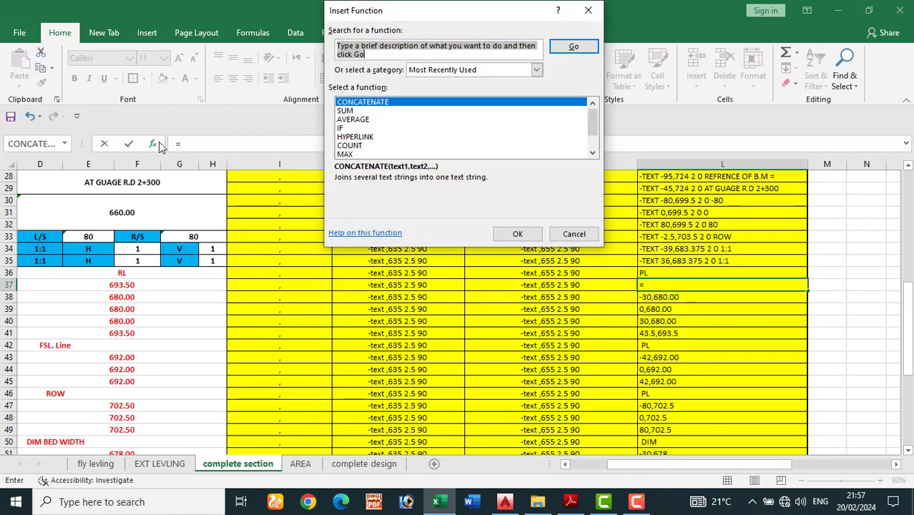
pyautogui.click(515, 234)
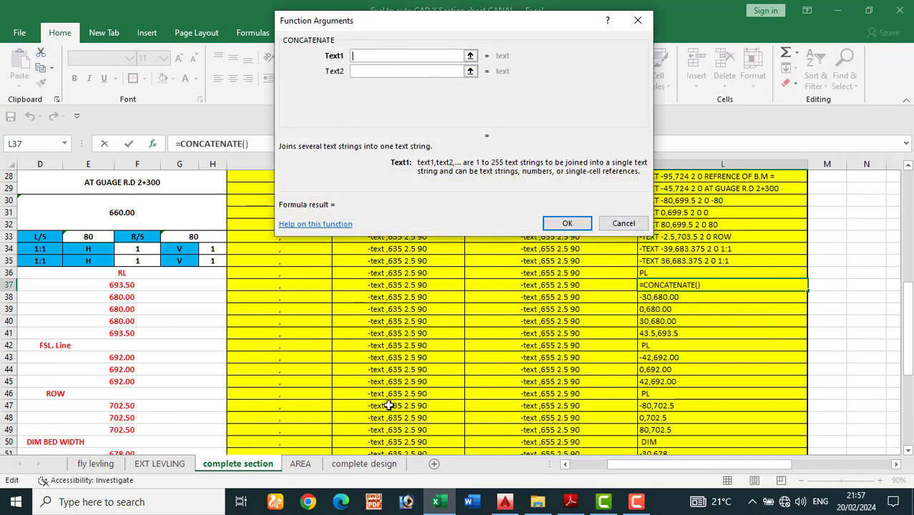
pyautogui.click(564, 465)
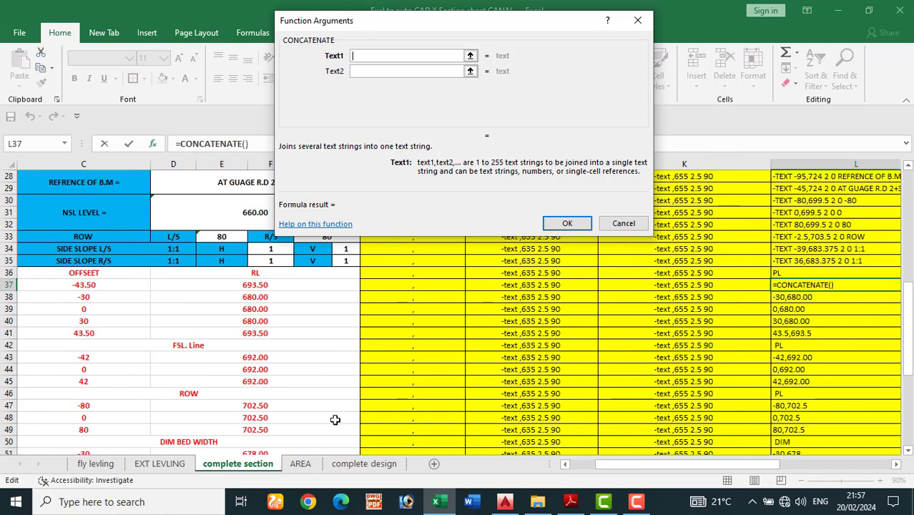
pyautogui.click(84, 284)
pyautogui.click(370, 70)
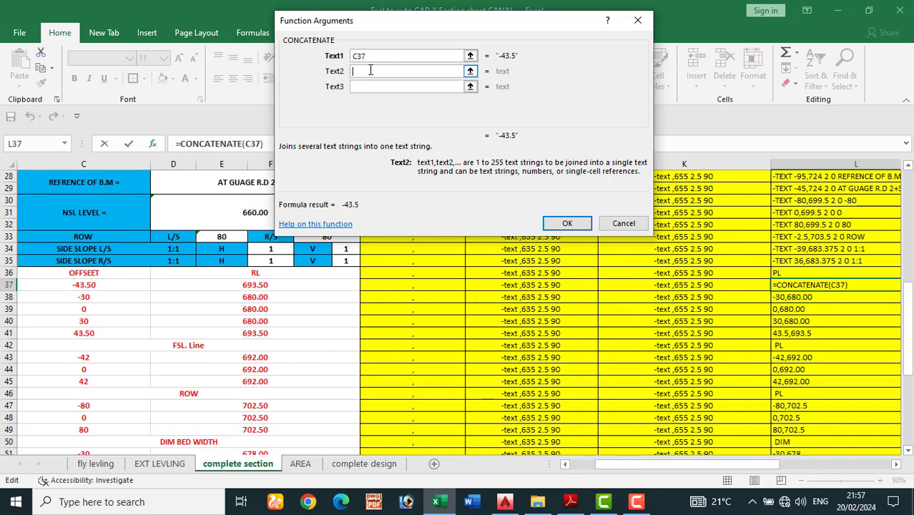
pyautogui.write(',')
pyautogui.click(368, 86)
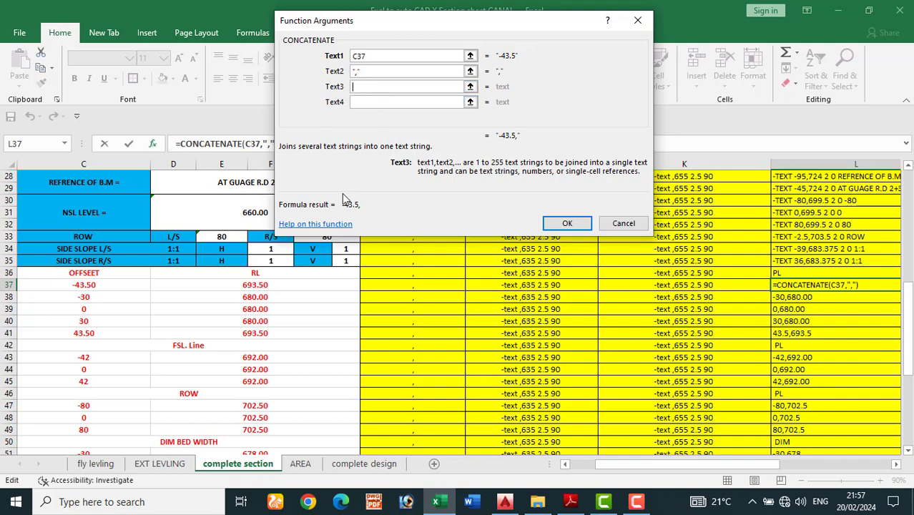
pyautogui.click(243, 287)
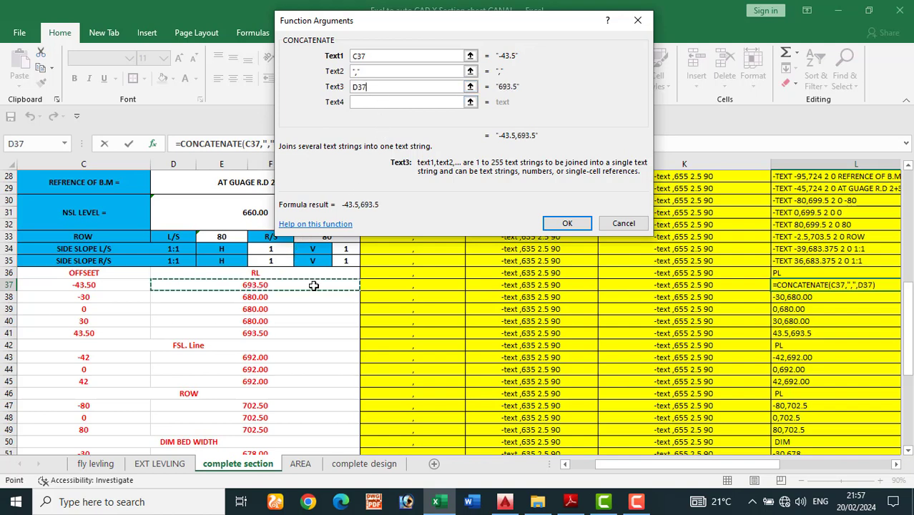
pyautogui.click(566, 224)
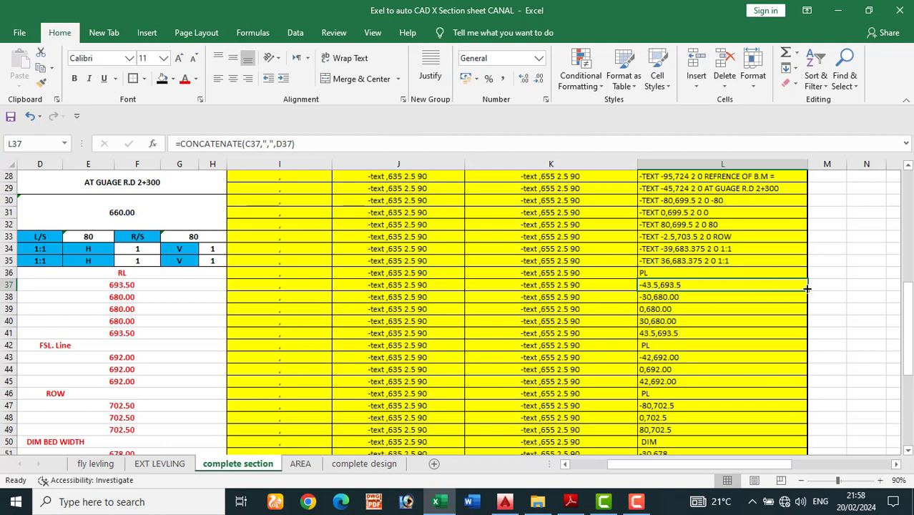
pyautogui.moveTo(807, 290); pyautogui.dragTo(810, 335)
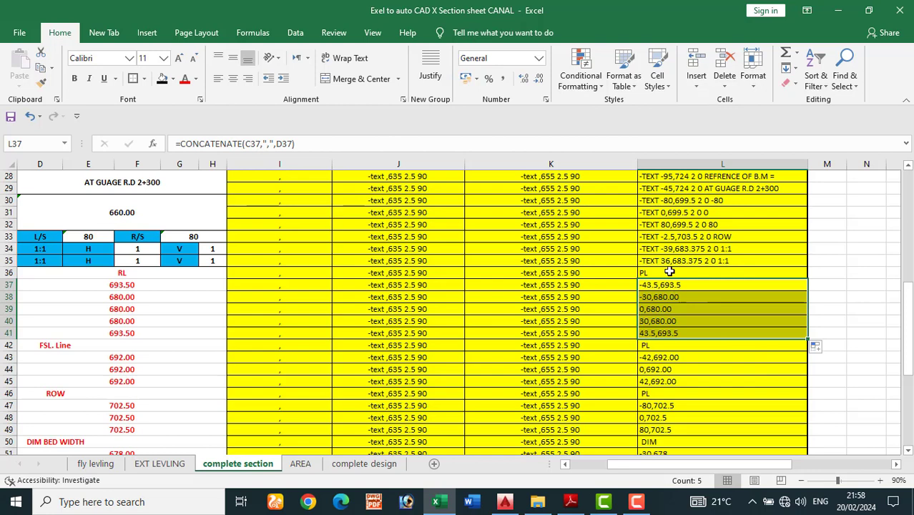
# - Copy the PL command and coordinates in L36:L41 and run them in AutoCAD to draw the design section polyline
pyautogui.moveTo(669, 273); pyautogui.dragTo(683, 334)
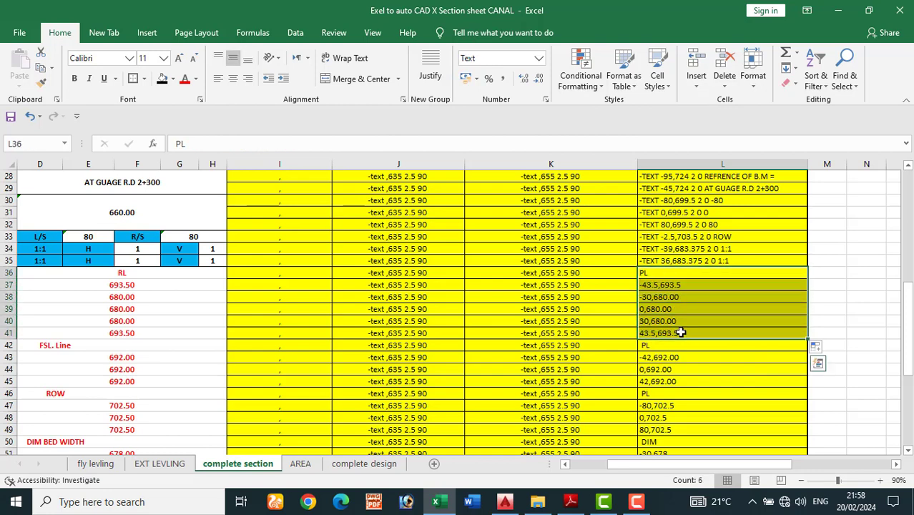
pyautogui.hotkey('ctrl', 'c')
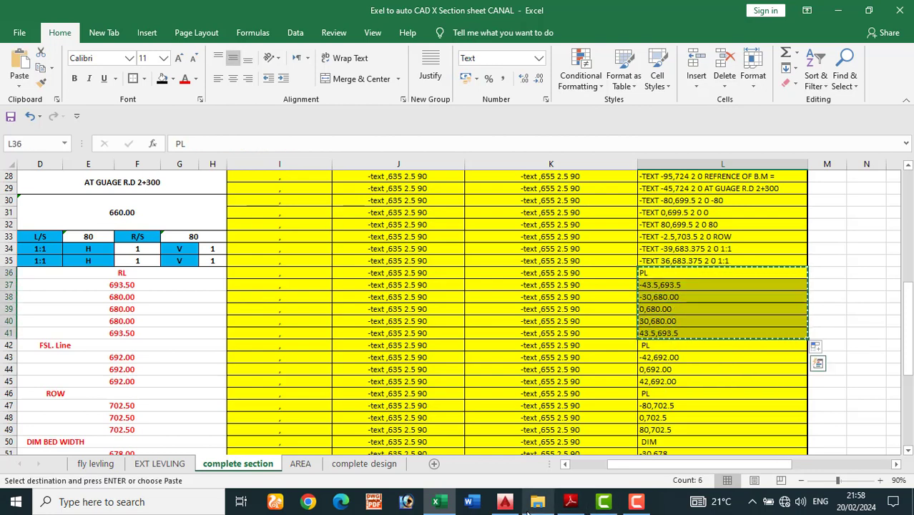
pyautogui.click(506, 505)
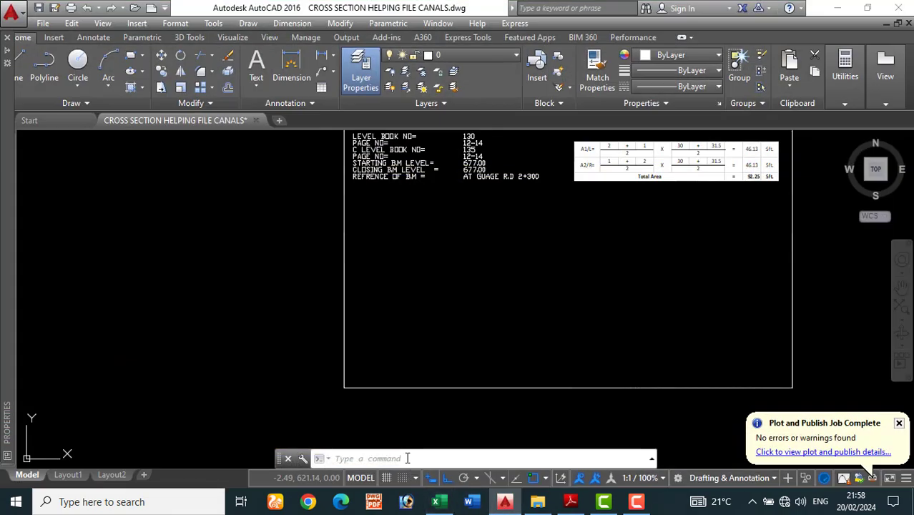
pyautogui.hotkey('ctrl', 'v')
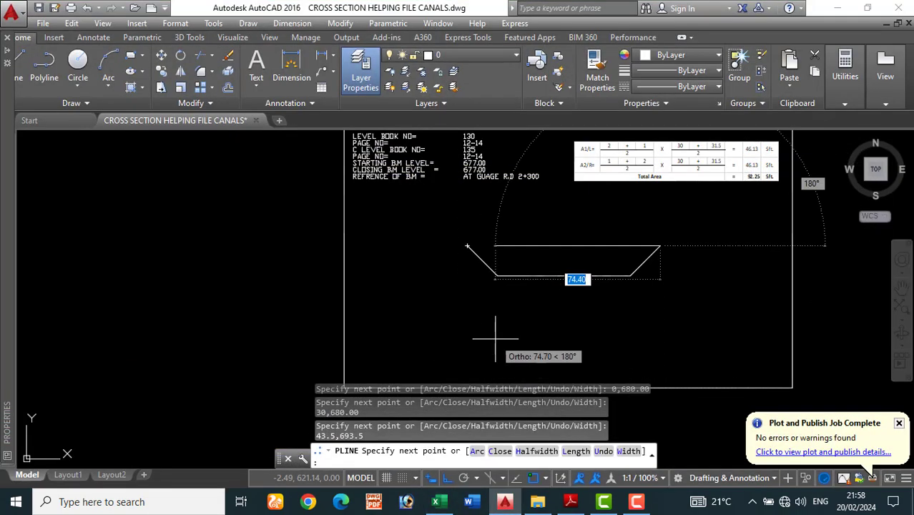
pyautogui.press('Return')
# - Assign the new design section polyline to the DESIGN layer and save the drawing
pyautogui.click(561, 276)
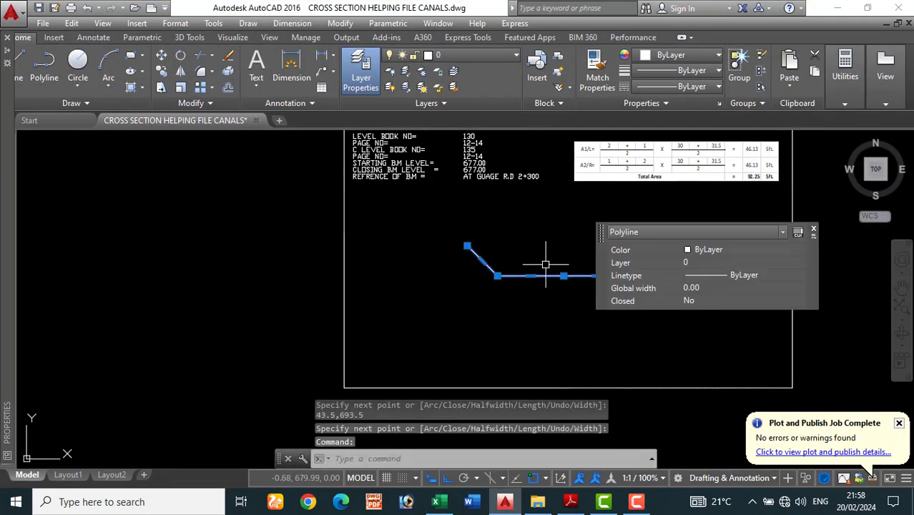
pyautogui.click(496, 54)
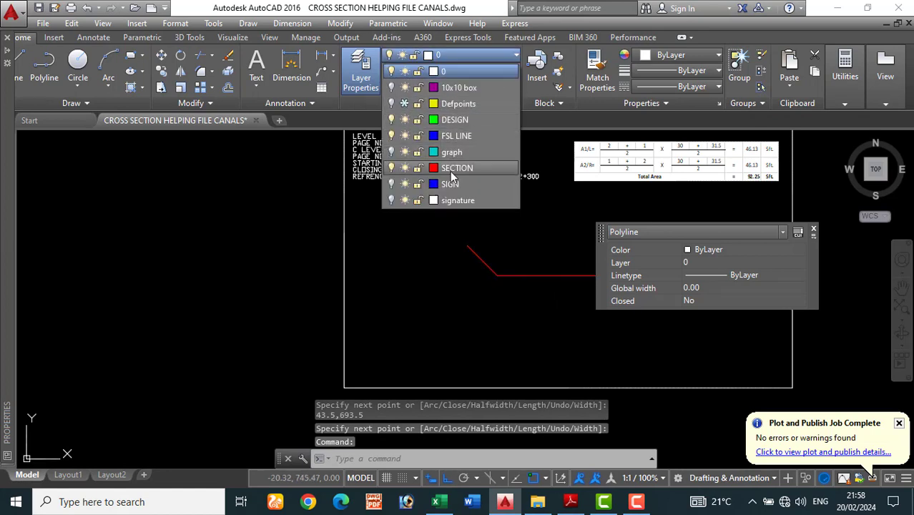
pyautogui.click(454, 119)
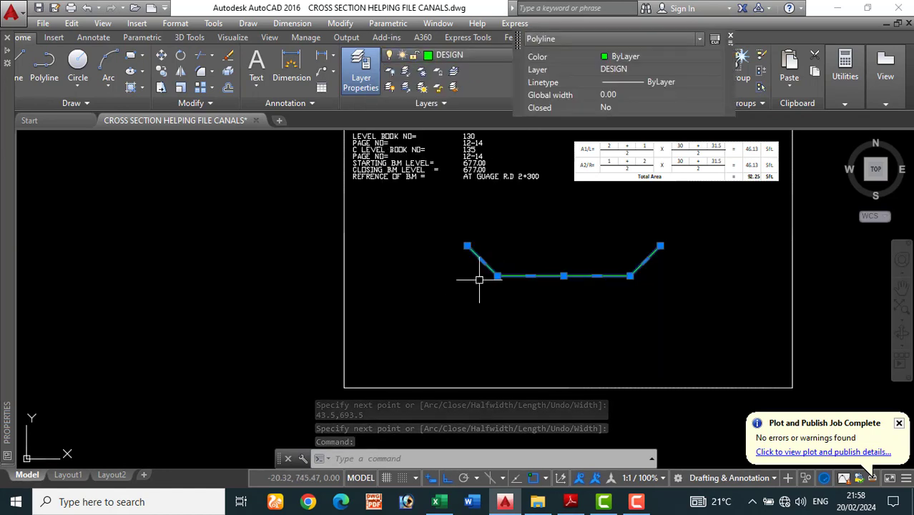
pyautogui.press('Escape')
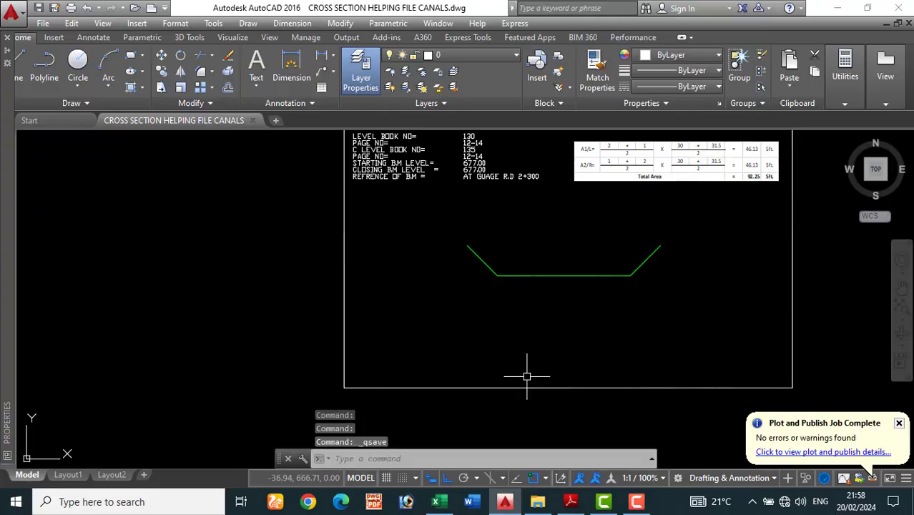
# - Back in Excel, copy the coordinate formula from L37 into L43 and fill it down to L45
pyautogui.hotkey('alt', 'Tab')
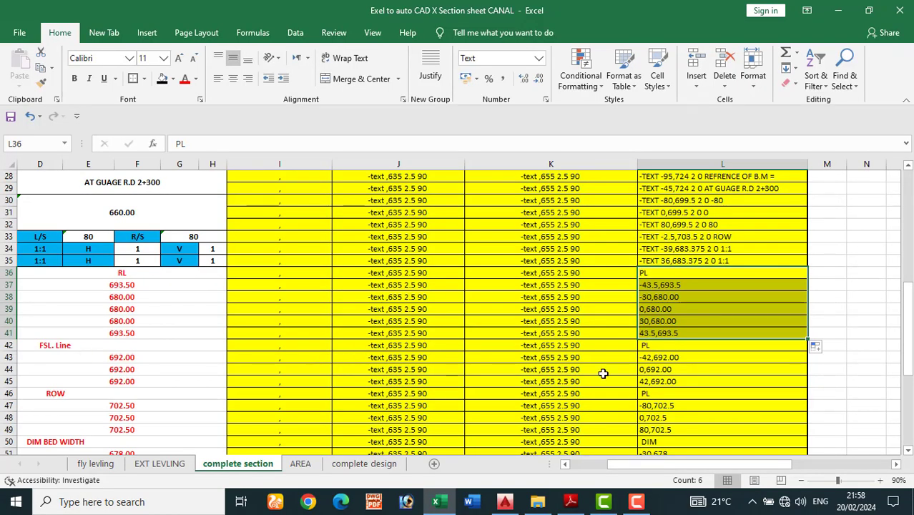
pyautogui.click(834, 395)
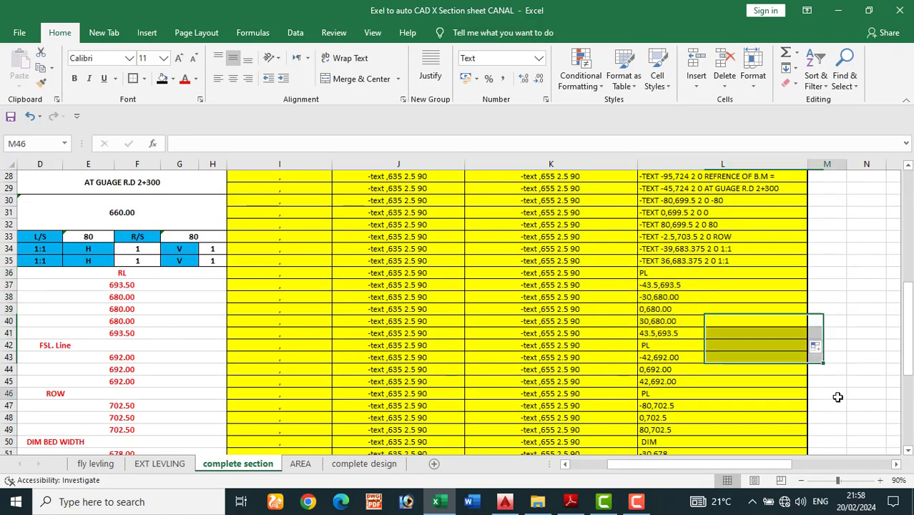
pyautogui.click(675, 285)
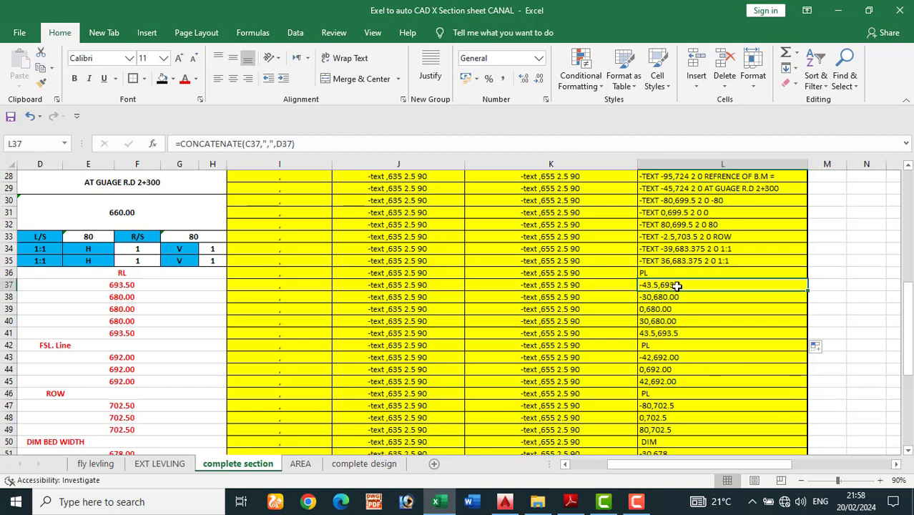
pyautogui.hotkey('ctrl', 'c')
pyautogui.click(672, 358)
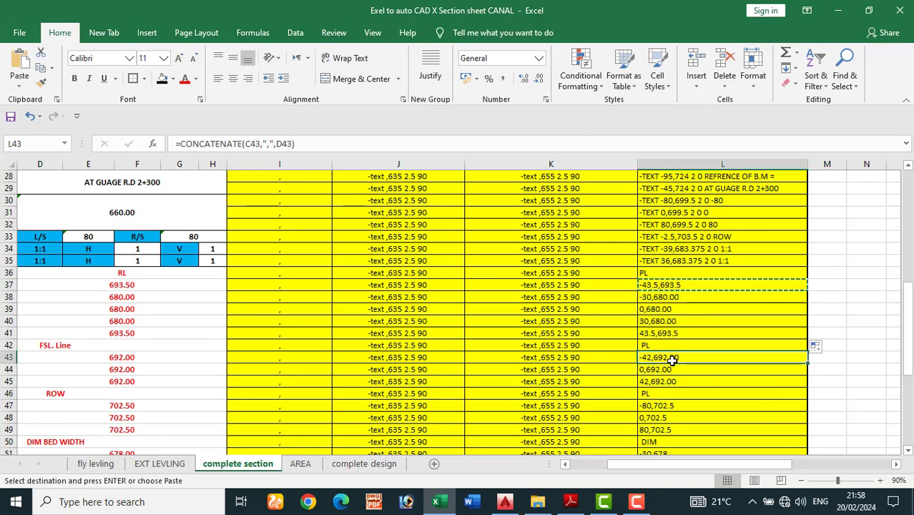
pyautogui.hotkey('ctrl', 'v')
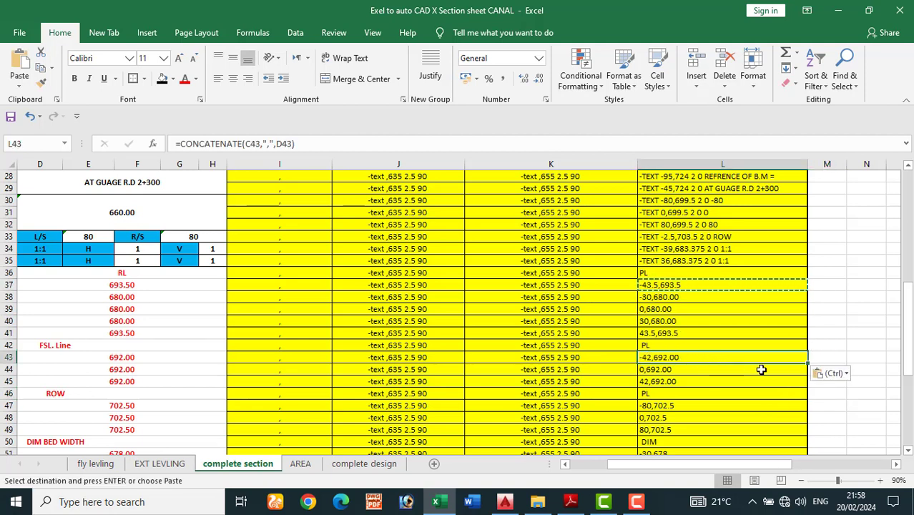
# - Examine the leading space in front of the PL command in L42
pyautogui.click(670, 346)
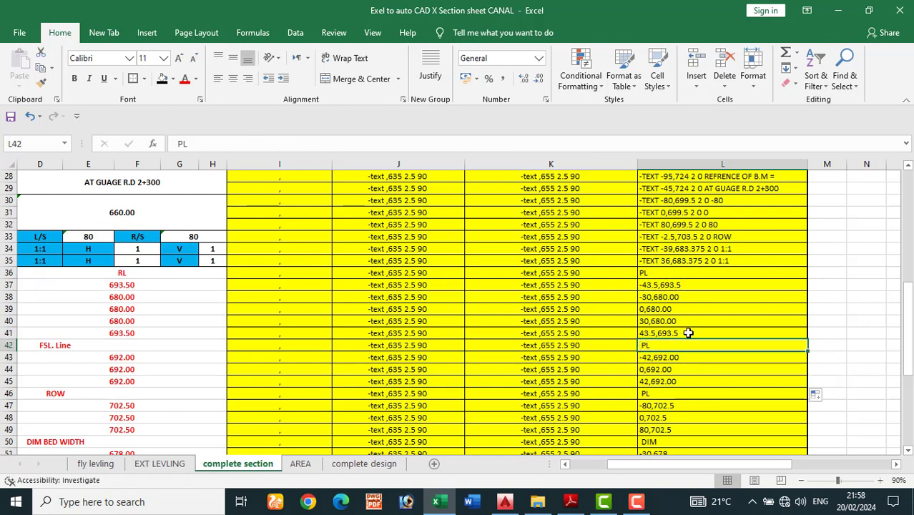
pyautogui.doubleClick(643, 346)
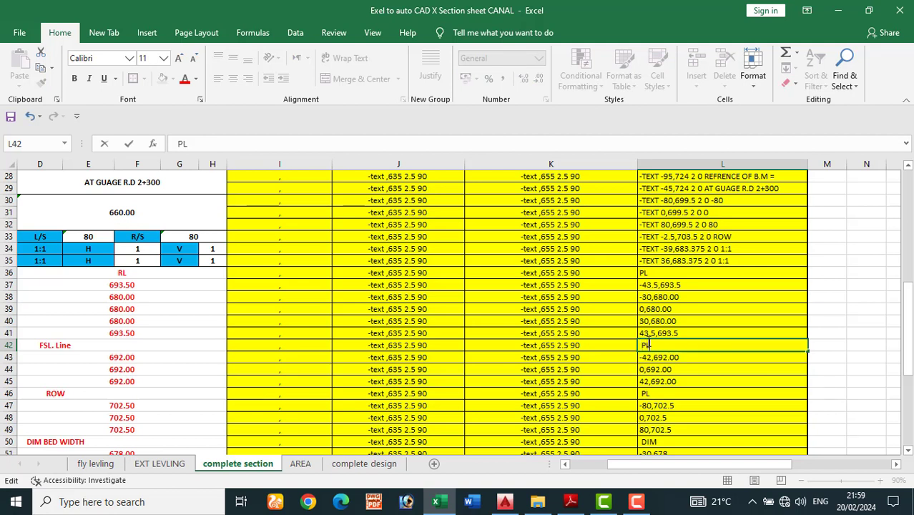
pyautogui.click(827, 333)
# - Copy the FSL line commands in L42:L45 and run them in AutoCAD to draw the water level polyline
pyautogui.scroll(-2, 662, 288)
pyautogui.moveTo(647, 272); pyautogui.dragTo(657, 309)
pyautogui.hotkey('ctrl', 'c')
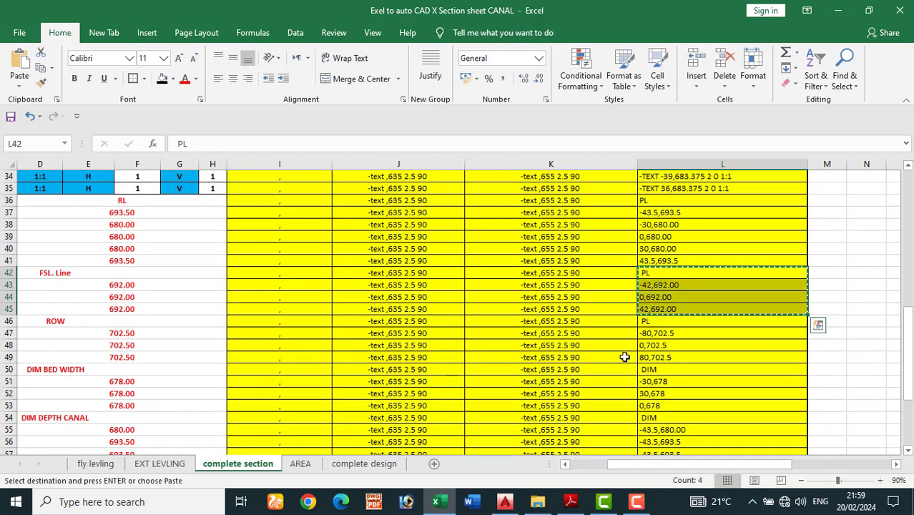
pyautogui.click(505, 501)
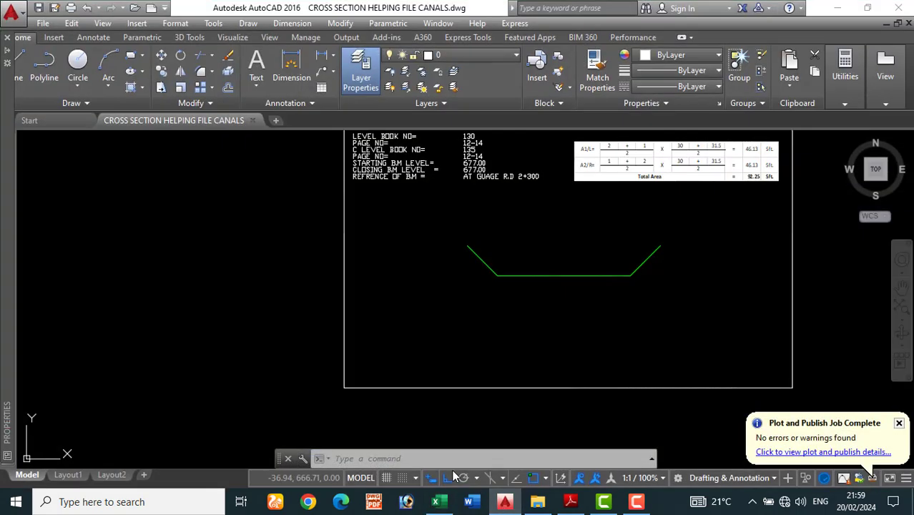
pyautogui.hotkey('ctrl', 'v')
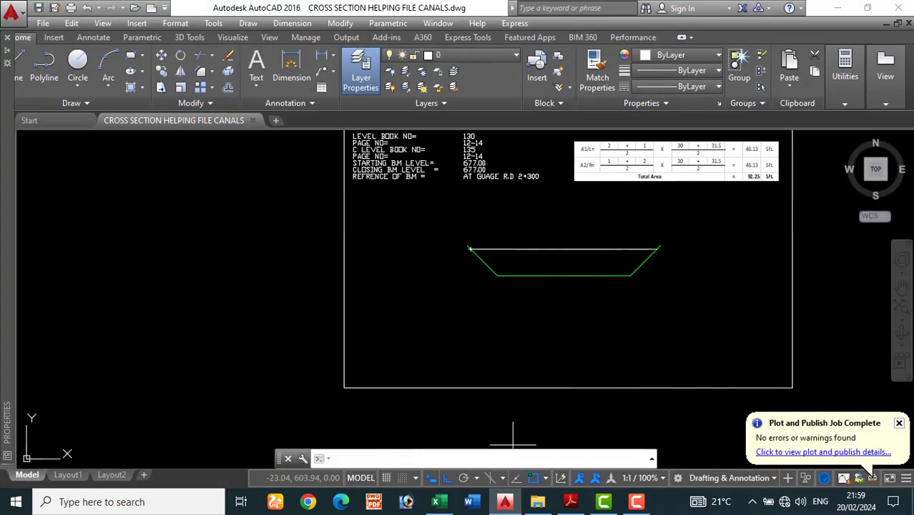
# - Assign the new water level polyline to the FSL LINE layer and save the drawing
pyautogui.click(555, 248)
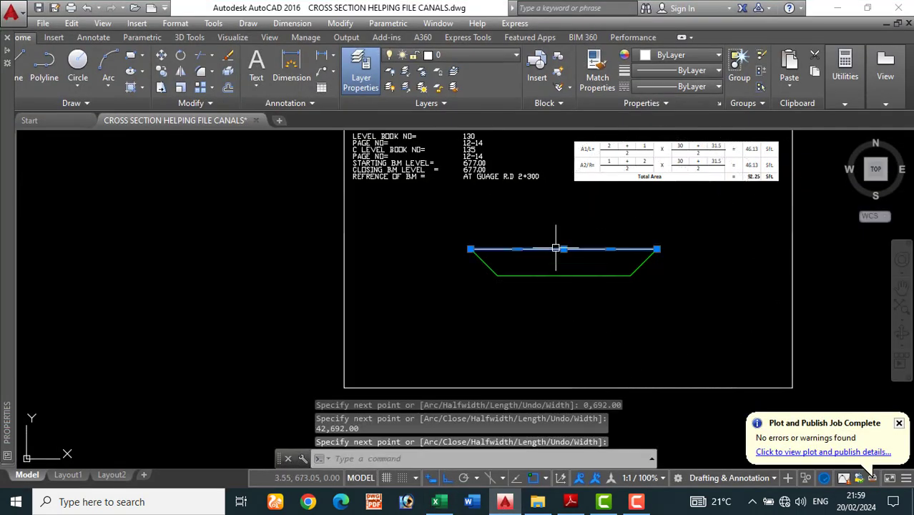
pyautogui.click(505, 55)
pyautogui.click(481, 122)
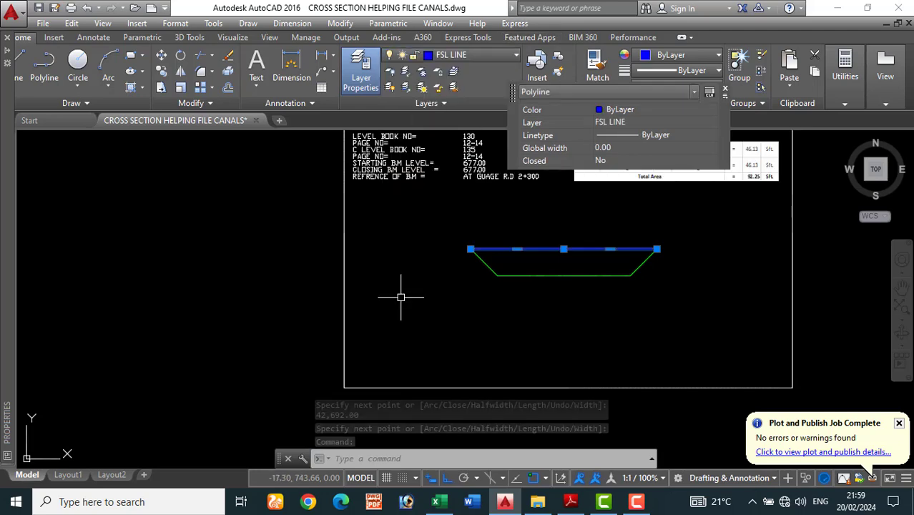
pyautogui.press('Escape')
# - Copy the ROW commands in L46:L49 from Excel and run them in AutoCAD to draw the right-of-way line above the canal section
pyautogui.hotkey('alt', 'Tab')
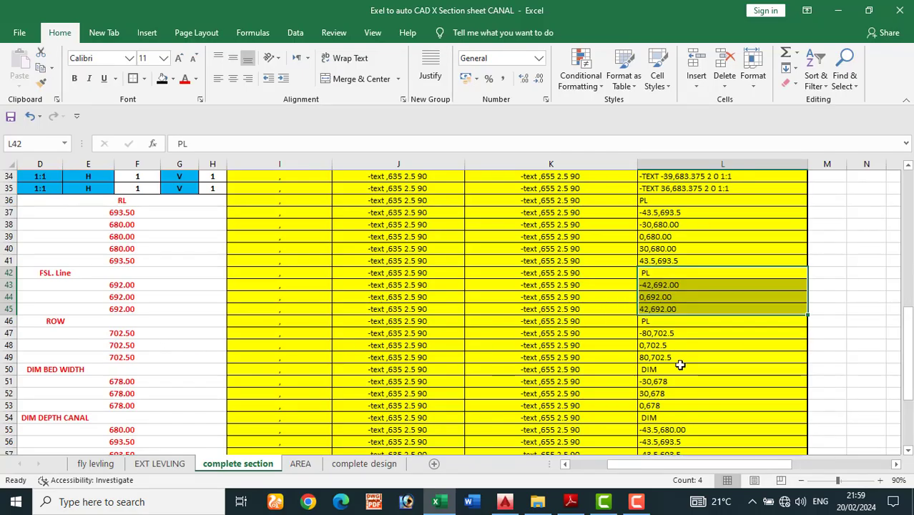
pyautogui.scroll(-1, 673, 361)
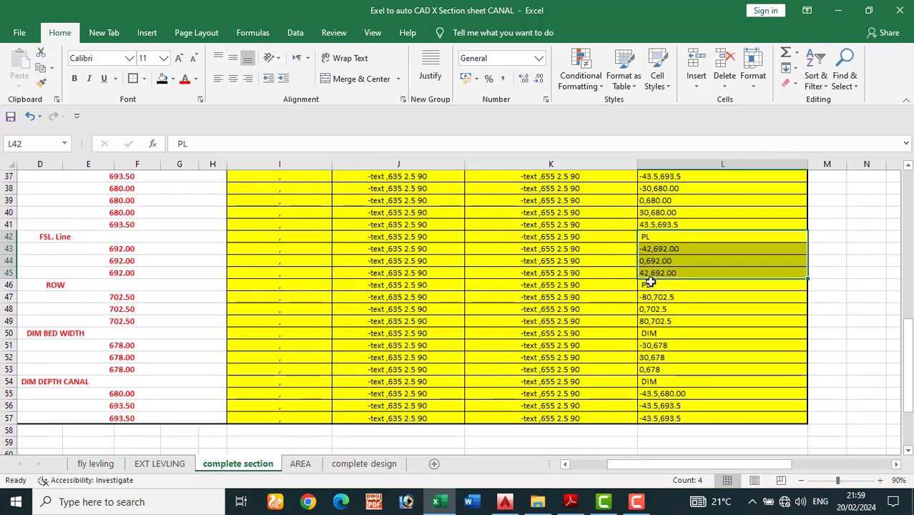
pyautogui.click(652, 286)
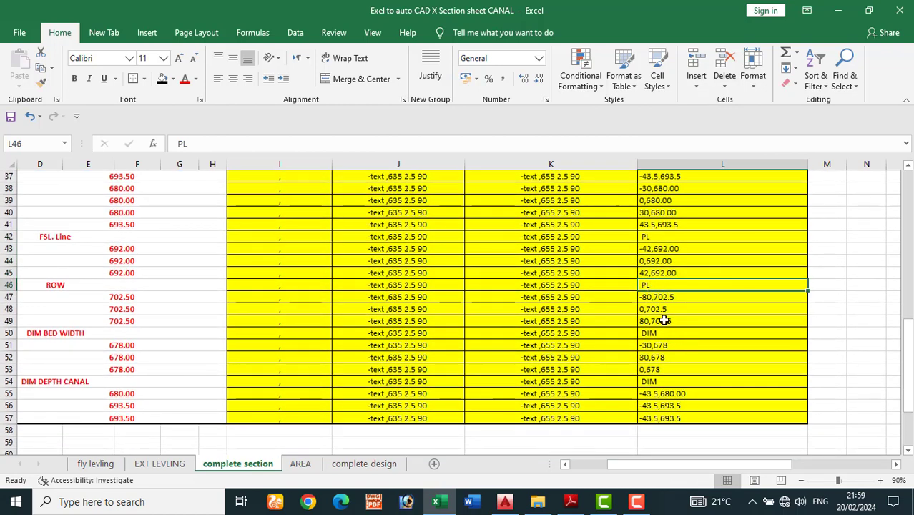
pyautogui.moveTo(669, 293); pyautogui.dragTo(672, 321)
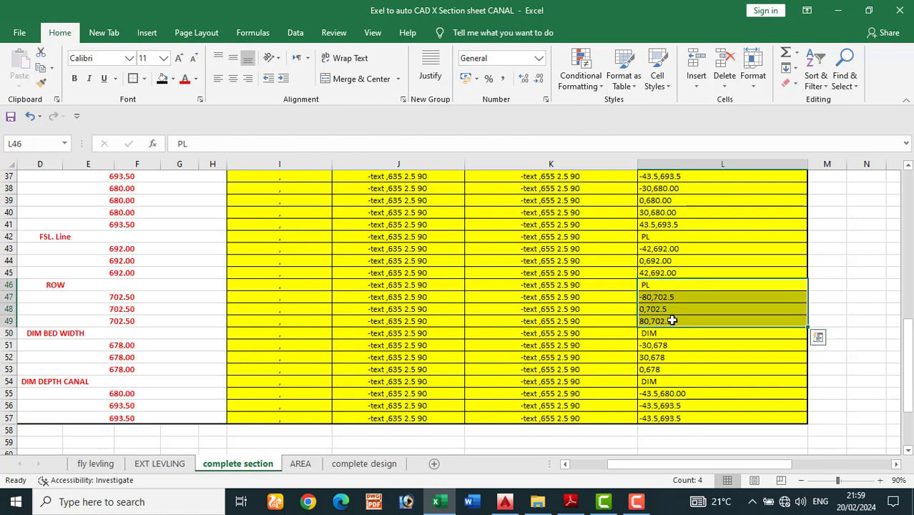
pyautogui.hotkey('ctrl', 'c')
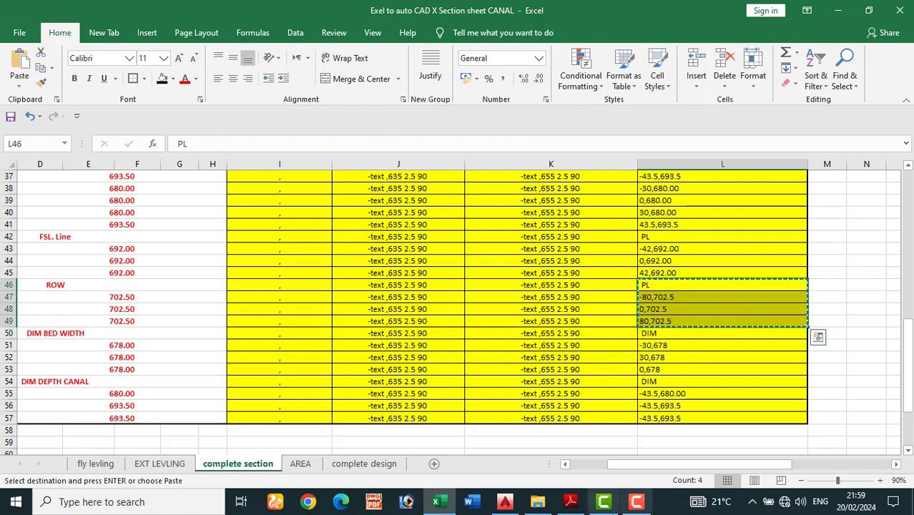
pyautogui.click(505, 503)
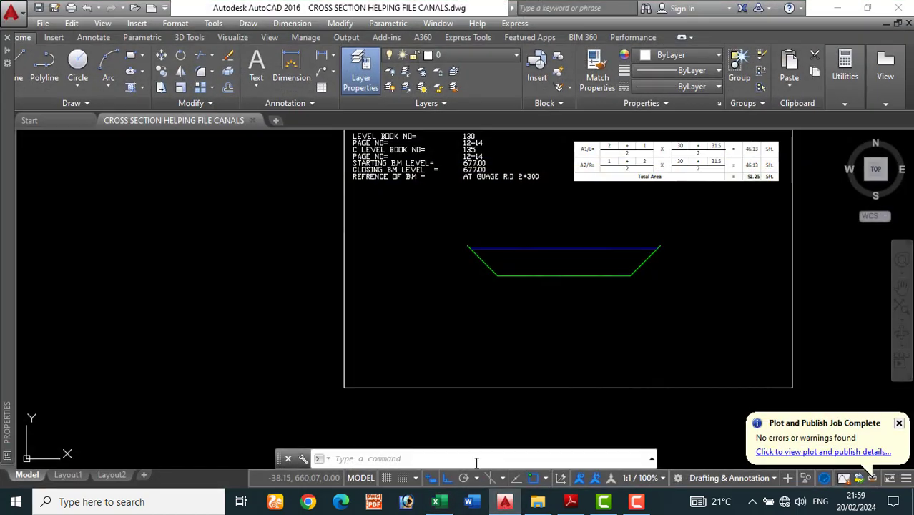
pyautogui.hotkey('ctrl', 'v')
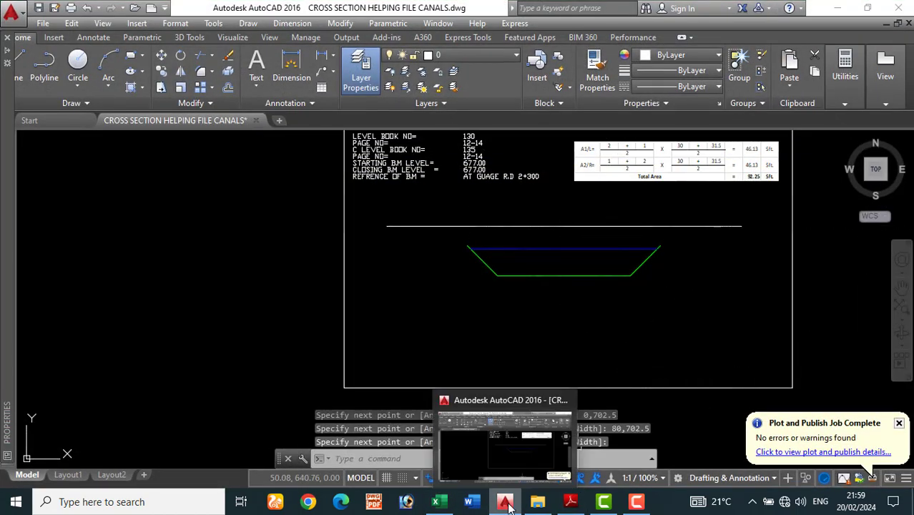
# - Back in Excel, review the DIM command in L50 with its dimension coordinates and the text commands higher up in column L
pyautogui.click(436, 501)
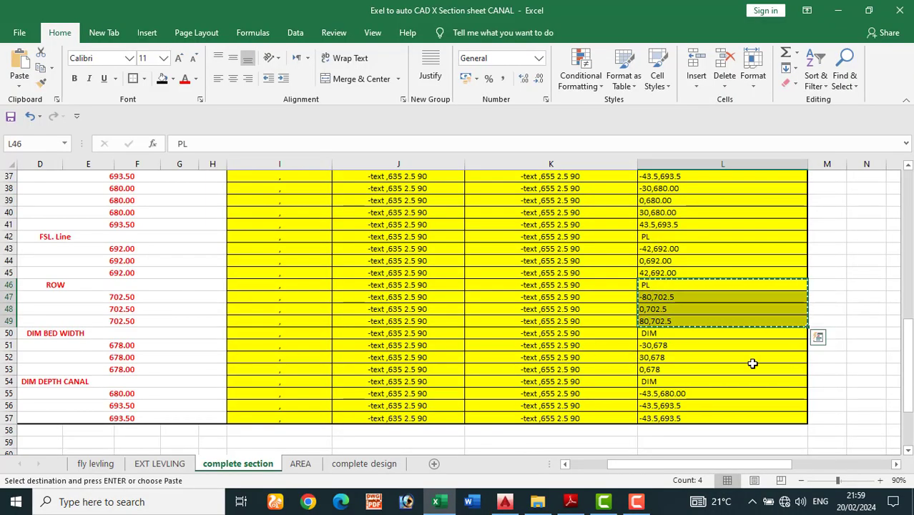
pyautogui.press('Escape')
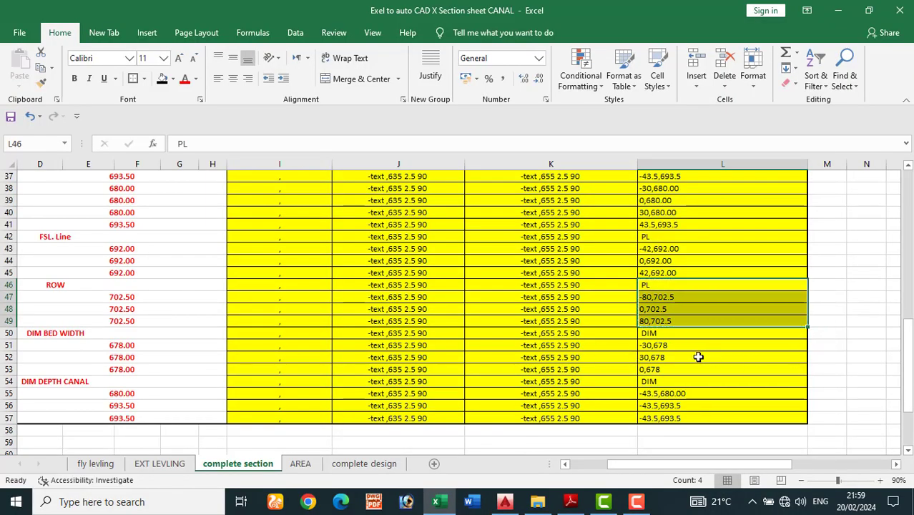
pyautogui.click(644, 334)
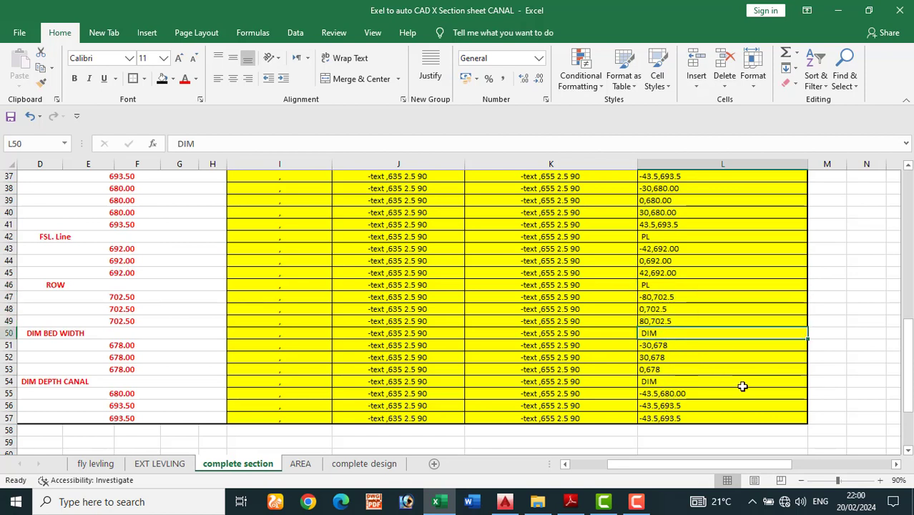
pyautogui.click(860, 361)
pyautogui.scroll(10, 675, 381)
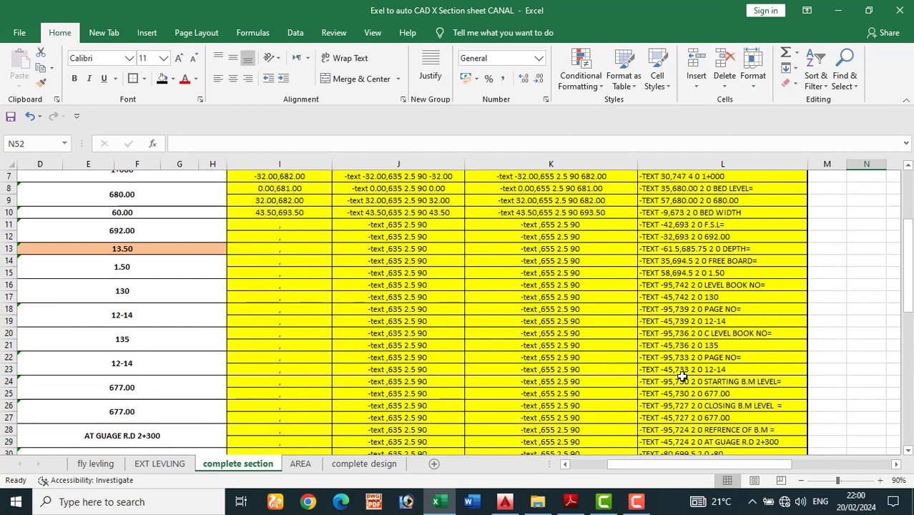
# - In AutoCAD, erase the whole cross-section sheet including its frame, texts, area table and canal lines
pyautogui.click(505, 504)
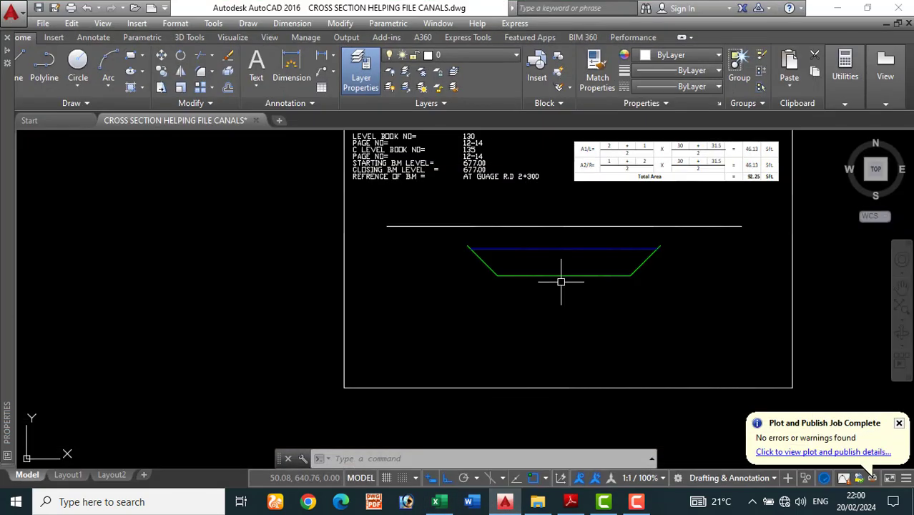
pyautogui.click(634, 231)
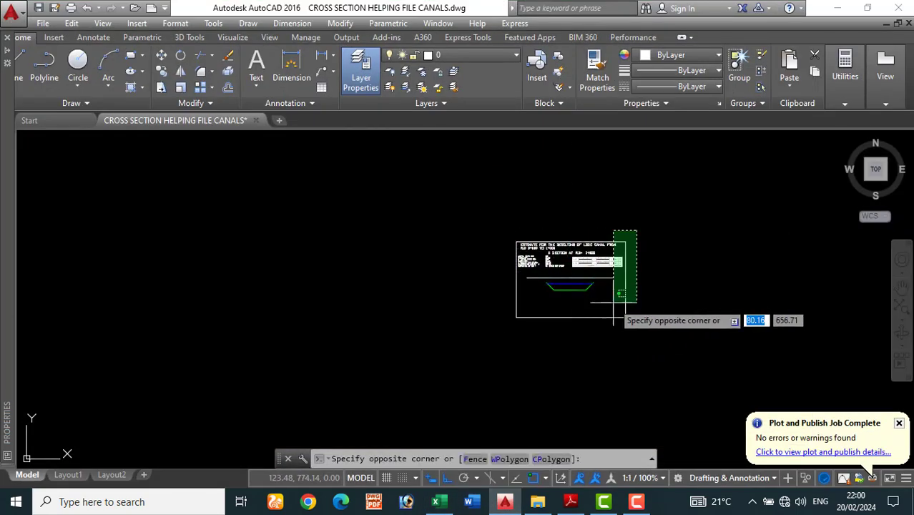
pyautogui.click(505, 343)
pyautogui.press('Delete')
# - Return to the complete section sheet in Excel and review the offset, RL and command rows down to row 57
pyautogui.hotkey('alt', 'Tab')
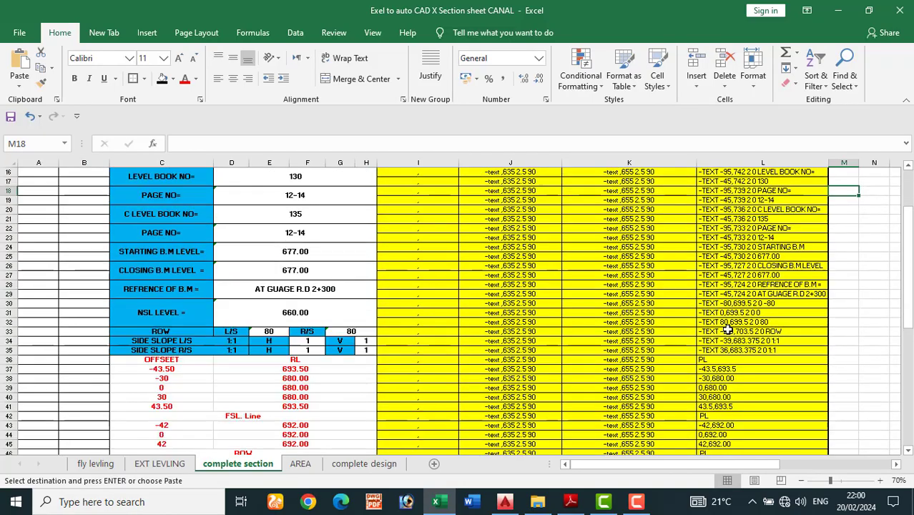
pyautogui.scroll(-10, 581, 409)
pyautogui.scroll(4, 575, 404)
pyautogui.click(571, 401)
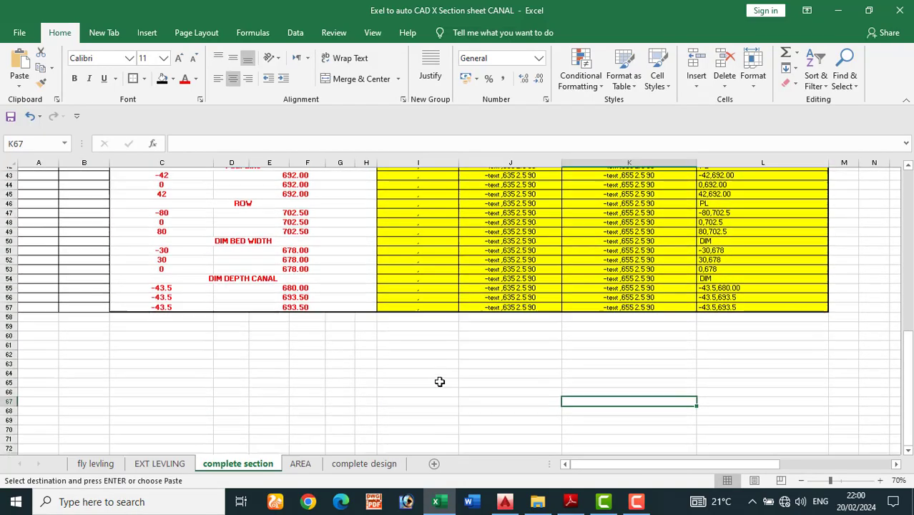
# - Set the font colour of the offset and RL block C36:H57 on the complete section sheet to the theme orange
pyautogui.scroll(10, 500, 393)
pyautogui.press('Escape')
pyautogui.scroll(-17, 372, 332)
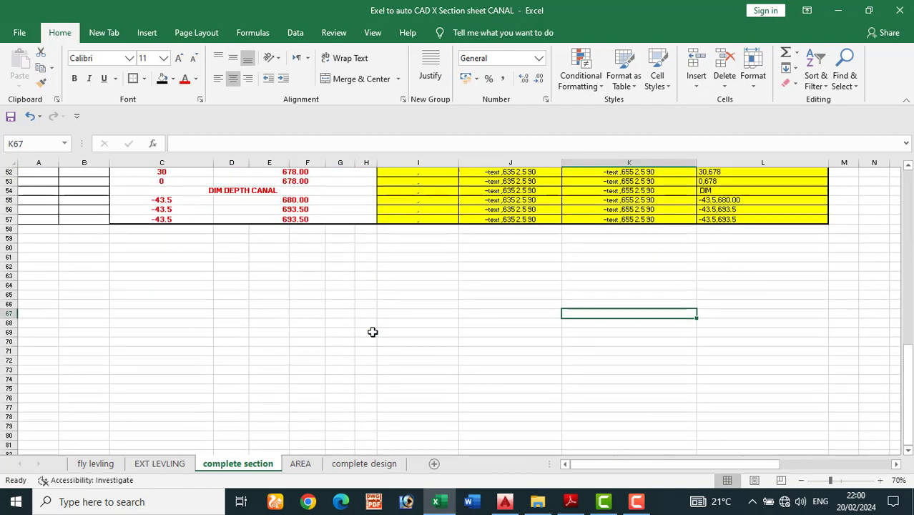
pyautogui.scroll(7, 389, 340)
pyautogui.moveTo(162, 219); pyautogui.dragTo(307, 416)
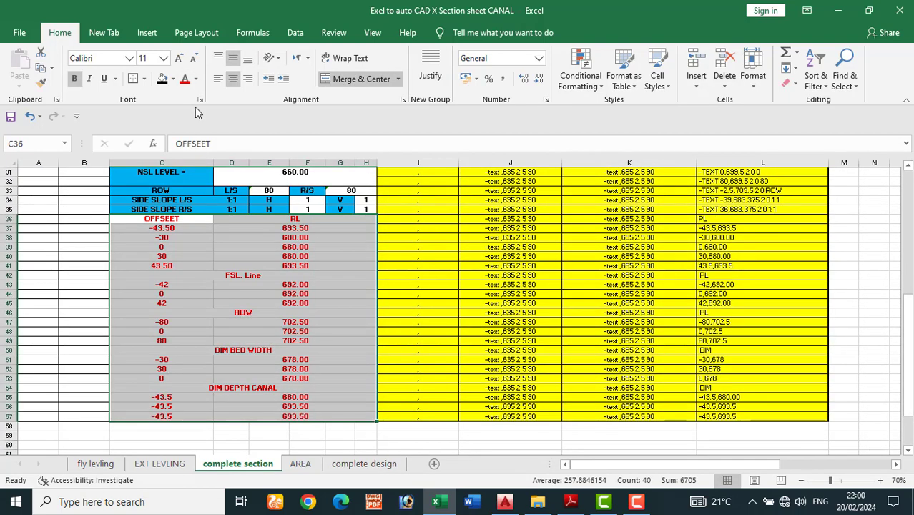
pyautogui.click(197, 79)
pyautogui.click(197, 80)
pyautogui.click(197, 81)
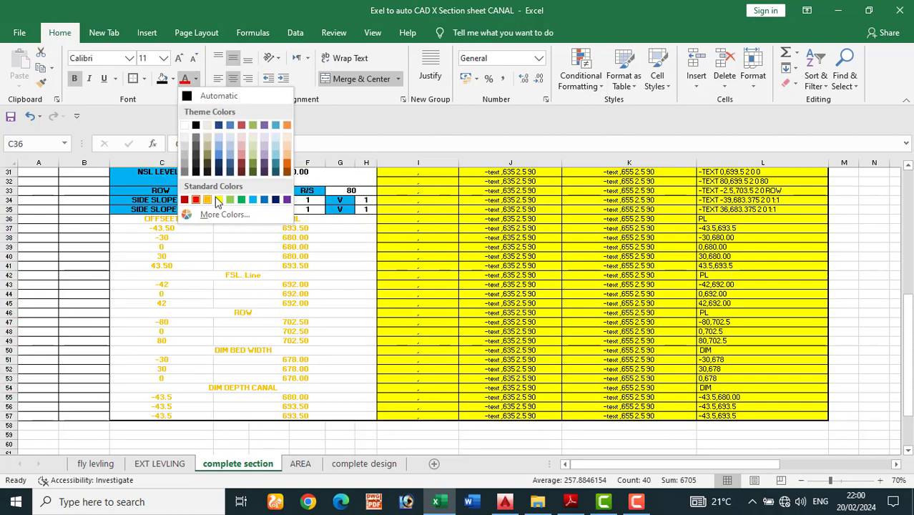
pyautogui.click(287, 125)
# - Fill the offset and RL block C36:H57 with the same orange so that its values are hidden
pyautogui.click(173, 79)
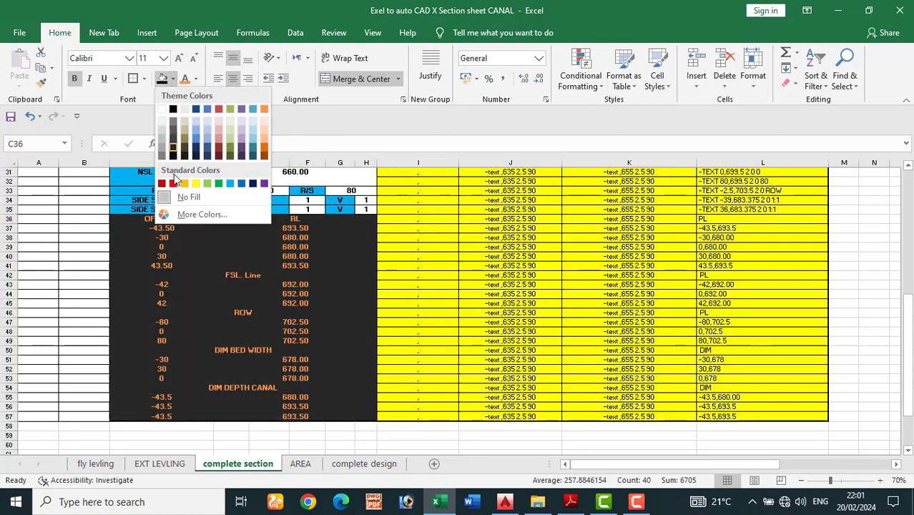
pyautogui.click(264, 109)
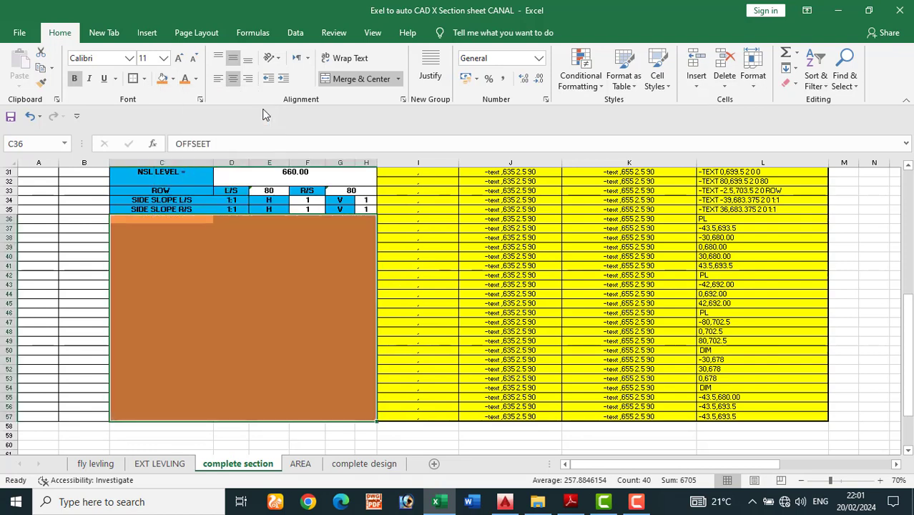
pyautogui.scroll(-3, 550, 365)
pyautogui.click(548, 378)
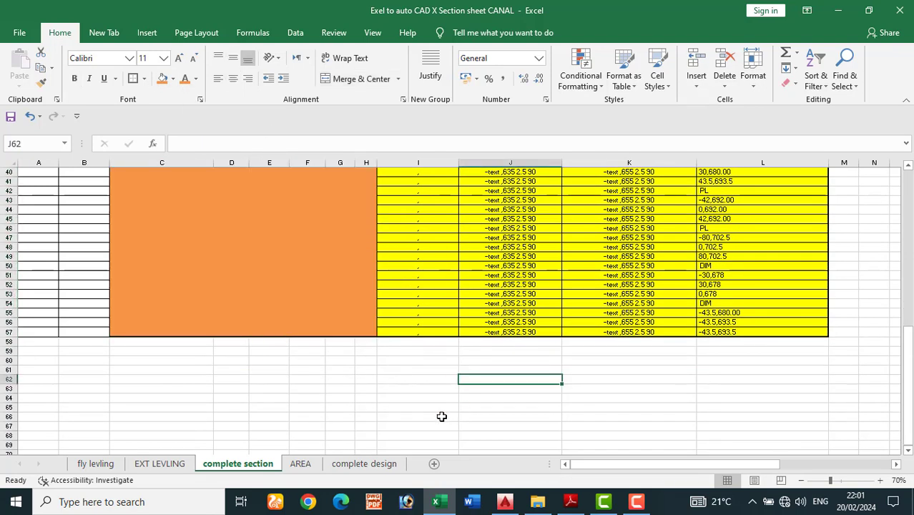
pyautogui.scroll(4, 267, 394)
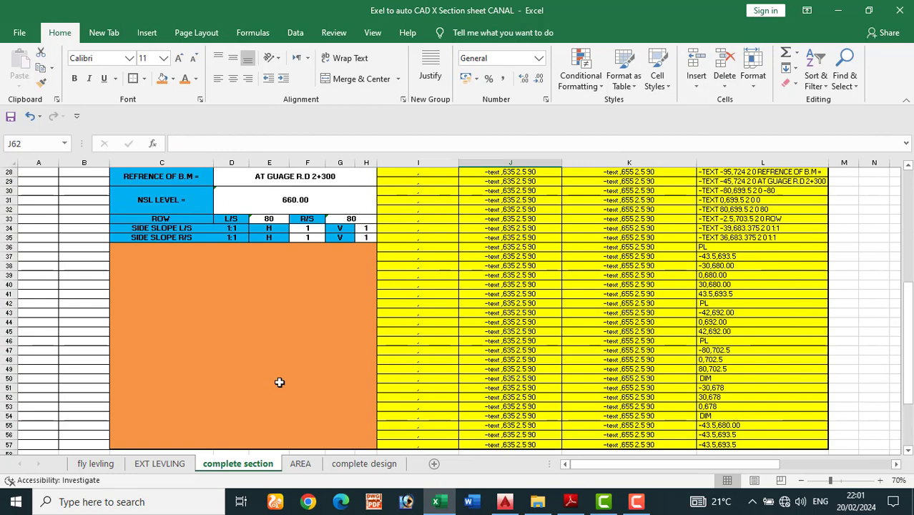
# - Copy the PL command and cross-section coordinates in I5:I10 and run them in AutoCAD to draw the existing section
pyautogui.scroll(9, 279, 382)
pyautogui.scroll(-6, 522, 251)
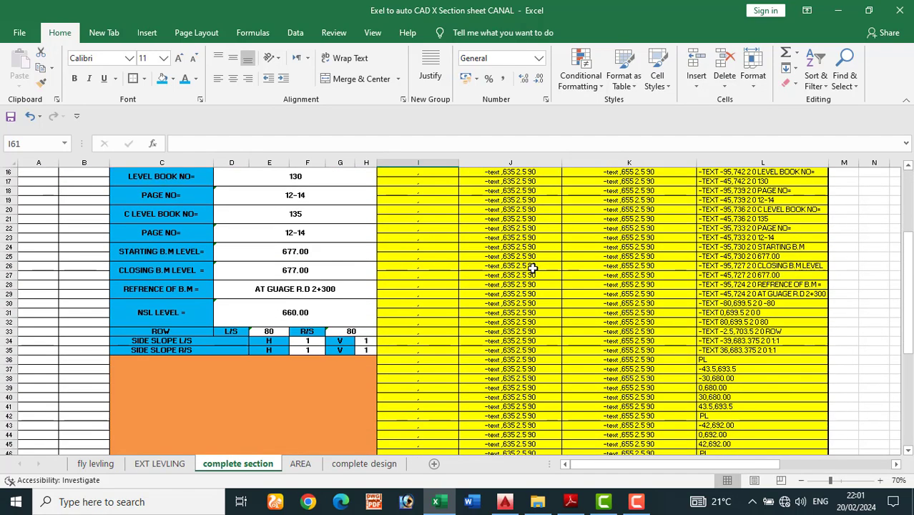
pyautogui.click(423, 356)
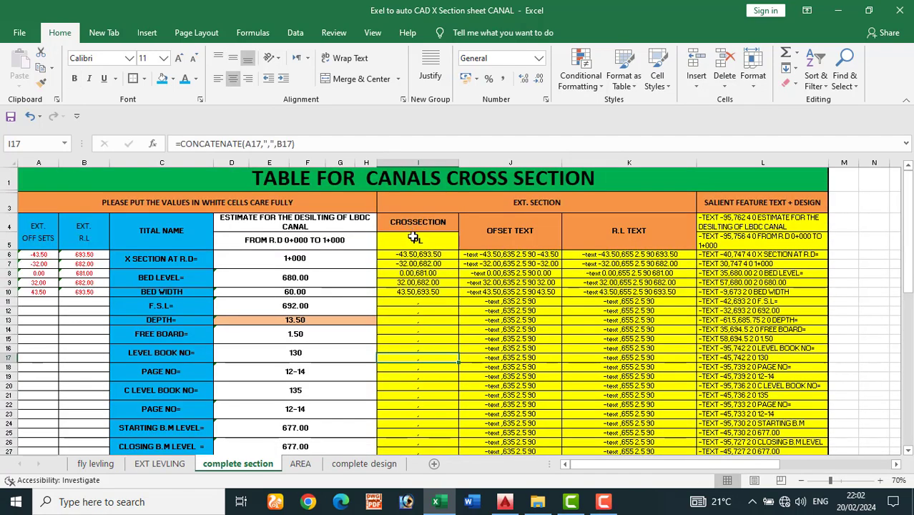
pyautogui.moveTo(413, 239); pyautogui.dragTo(422, 300)
pyautogui.hotkey('ctrl', 'c')
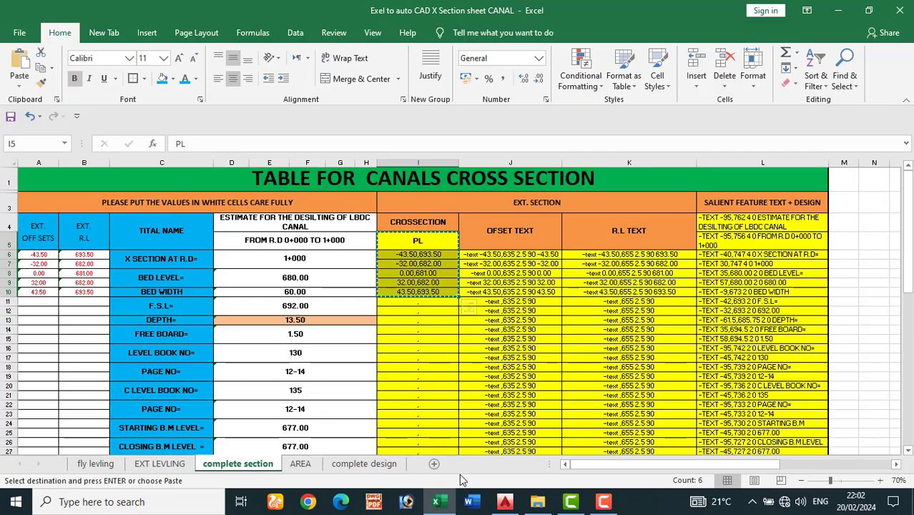
pyautogui.click(505, 501)
pyautogui.click(378, 458)
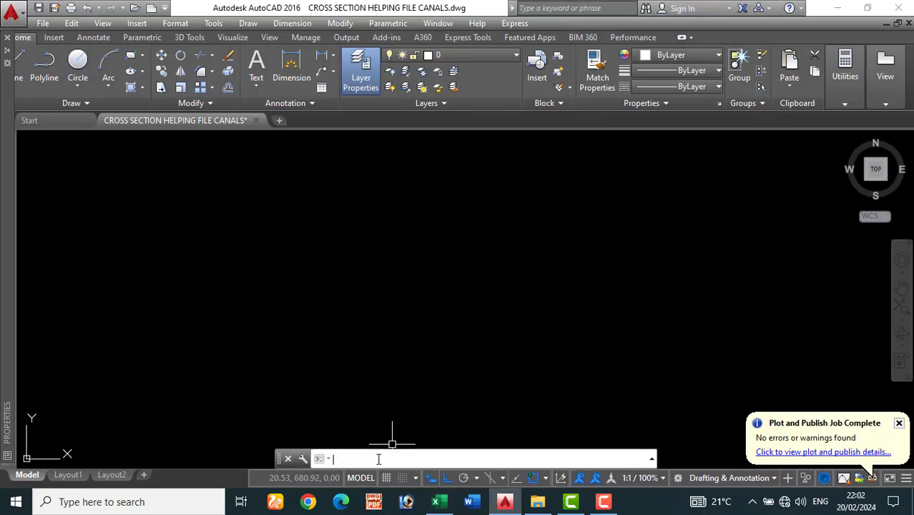
pyautogui.hotkey('ctrl', 'v')
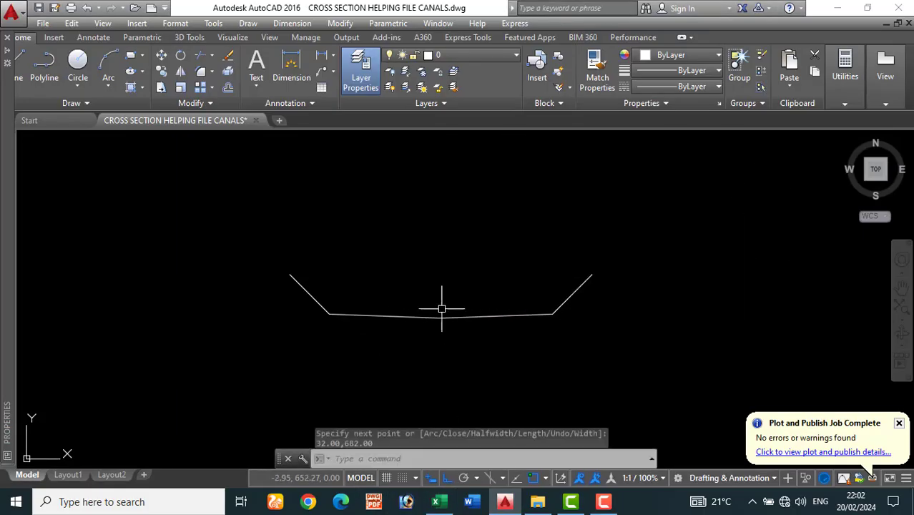
# - Move the existing section polyline to the SECTION layer and save the drawing
pyautogui.click(455, 295)
pyautogui.click(443, 323)
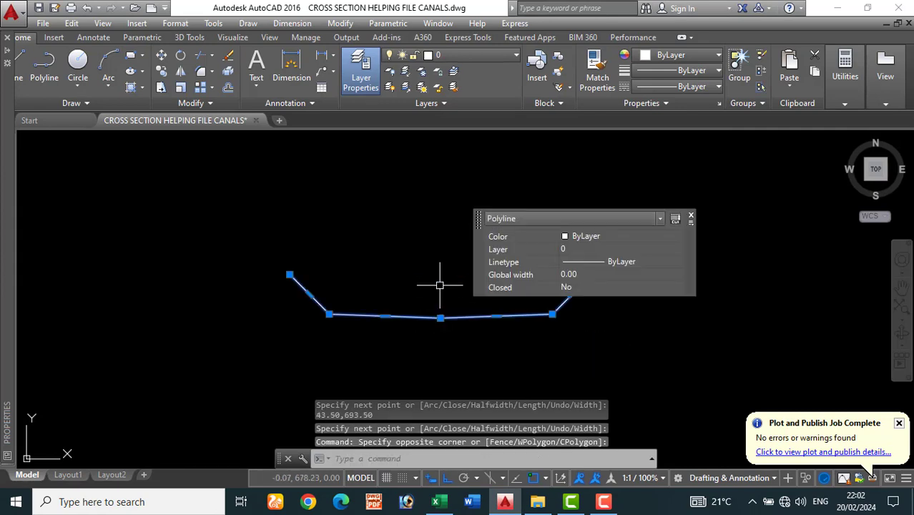
pyautogui.click(470, 53)
pyautogui.click(458, 167)
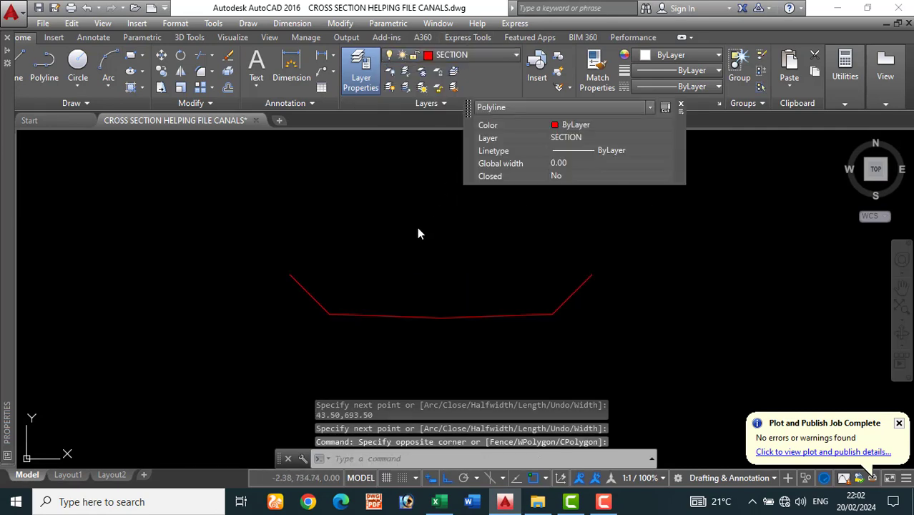
pyautogui.press('Escape')
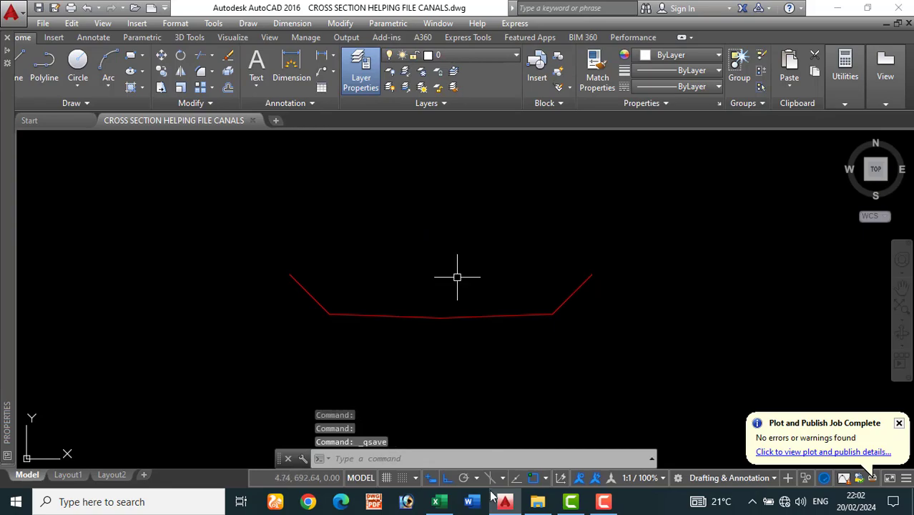
# - Copy the offset text commands in J6:J10 from Excel and run them in AutoCAD to place the offset labels below the section
pyautogui.hotkey('alt', 'Tab')
pyautogui.moveTo(485, 255); pyautogui.dragTo(491, 292)
pyautogui.hotkey('ctrl', 'c')
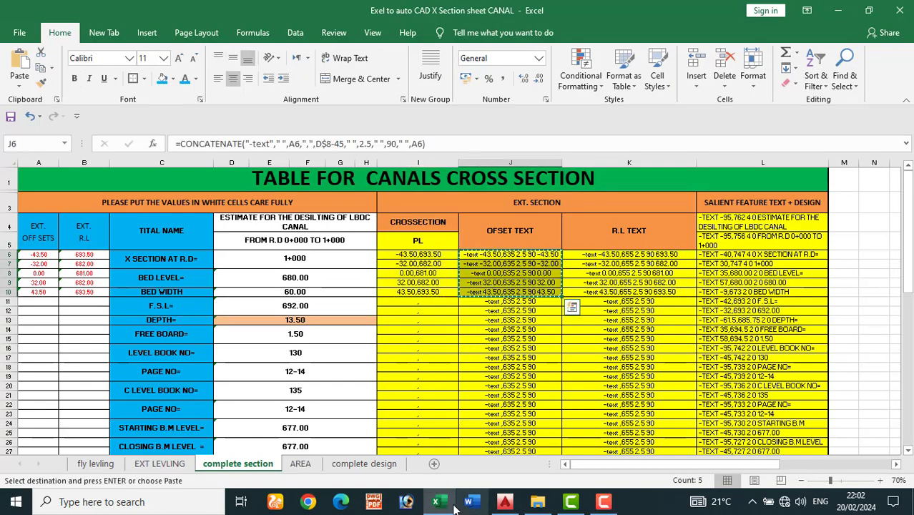
pyautogui.click(504, 501)
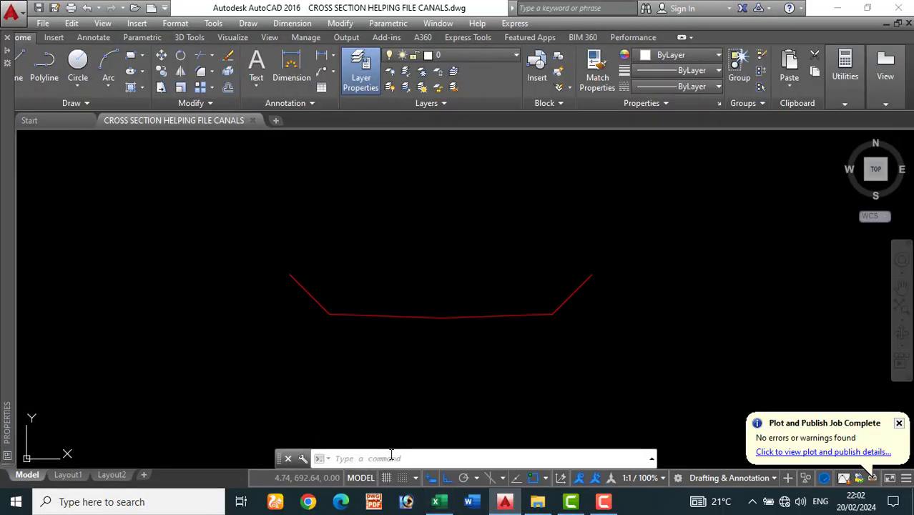
pyautogui.scroll(-2, 453, 306)
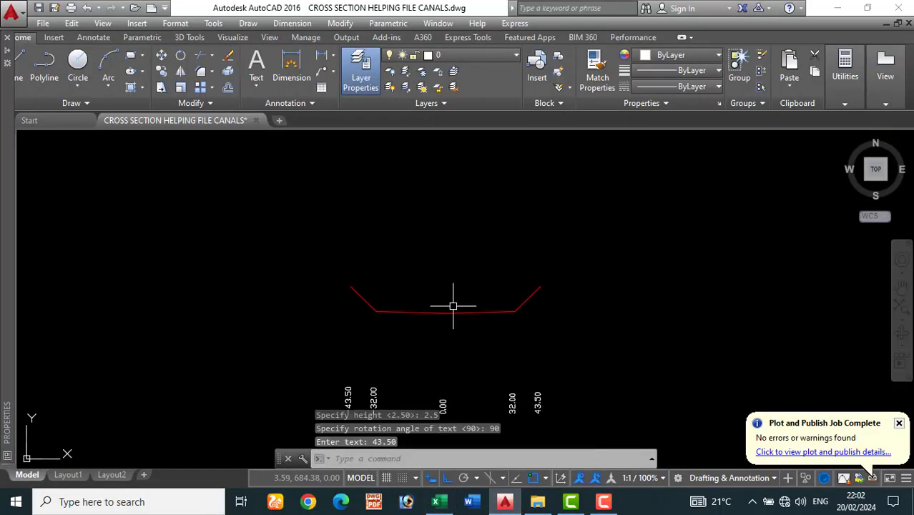
# - Copy the R.L text commands in K6:K10 from Excel and run them in AutoCAD to place the level labels above the offsets
pyautogui.click(438, 501)
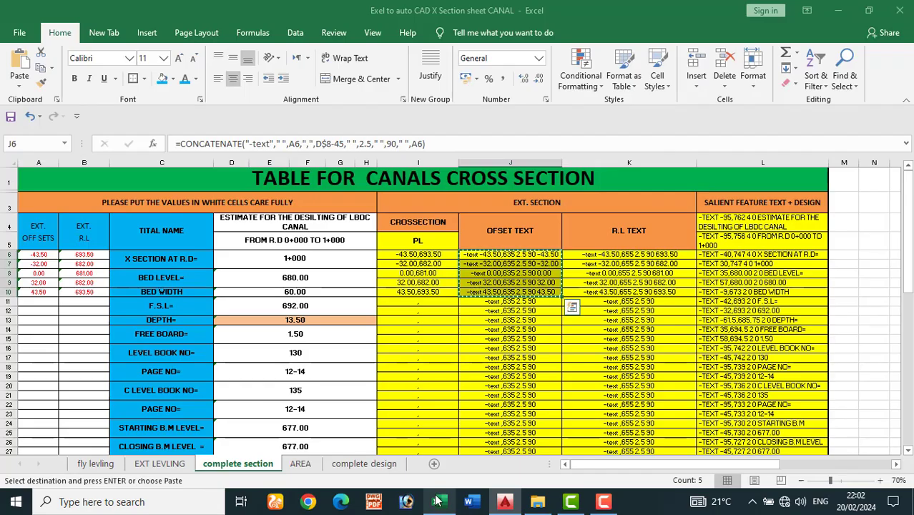
pyautogui.moveTo(603, 254); pyautogui.dragTo(603, 292)
pyautogui.hotkey('ctrl', 'c')
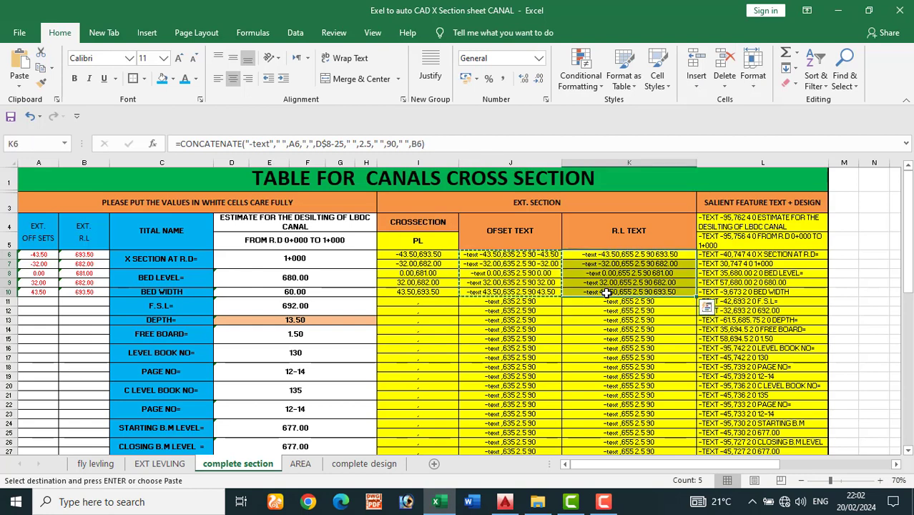
pyautogui.click(501, 502)
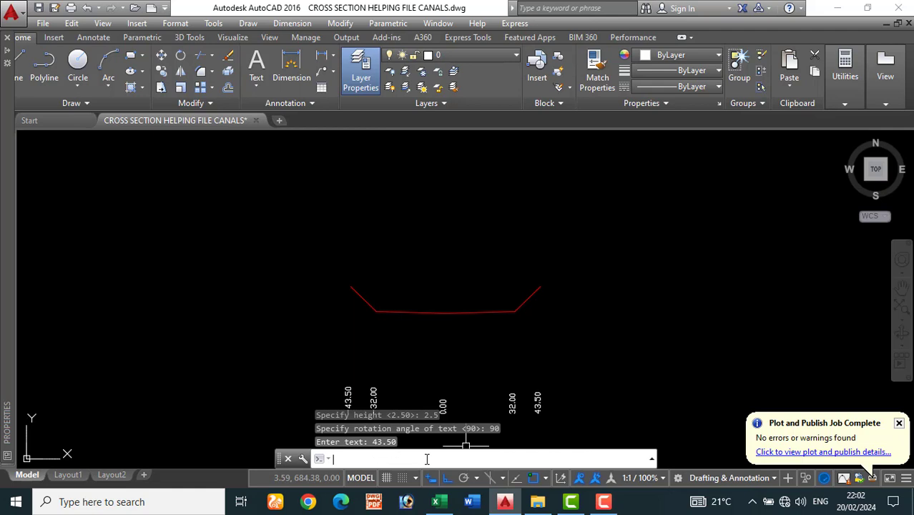
pyautogui.hotkey('ctrl', 'v')
pyautogui.scroll(-5, 425, 354)
pyautogui.scroll(5, 429, 376)
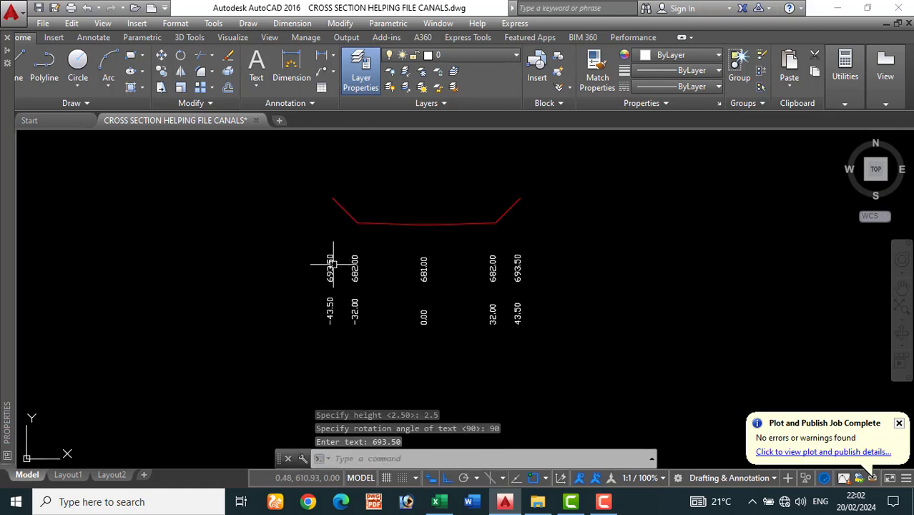
# - Copy the salient feature and design commands in L4:L57 from Excel and run them in AutoCAD to draw the texts, design, FSL, ROW and dimensions
pyautogui.click(505, 504)
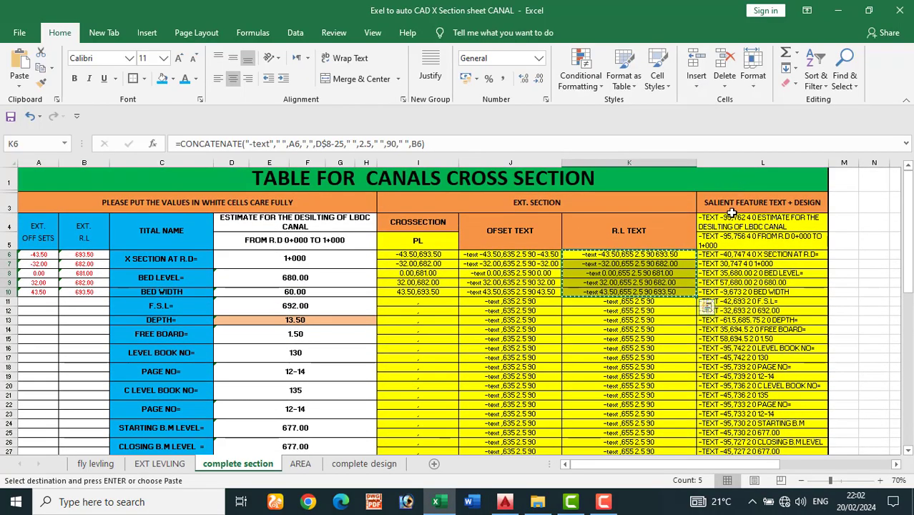
pyautogui.moveTo(730, 222); pyautogui.dragTo(785, 423)
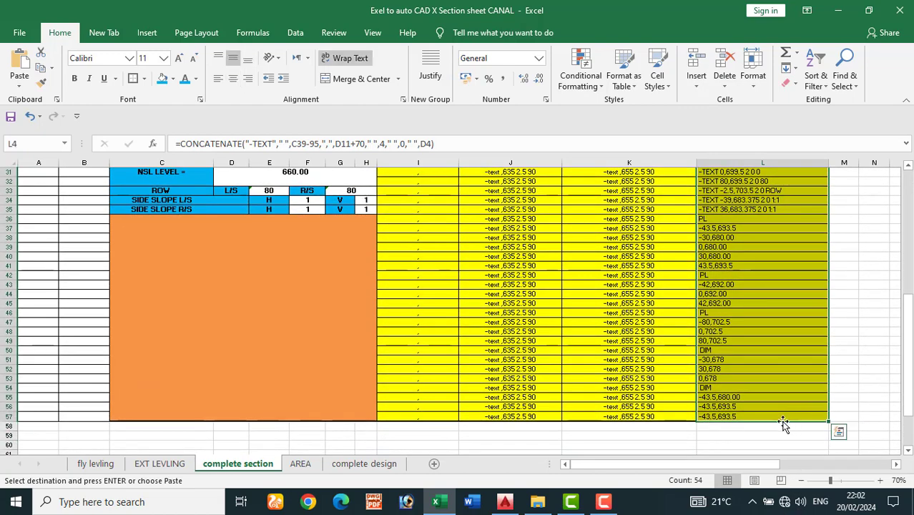
pyautogui.hotkey('ctrl', 'c')
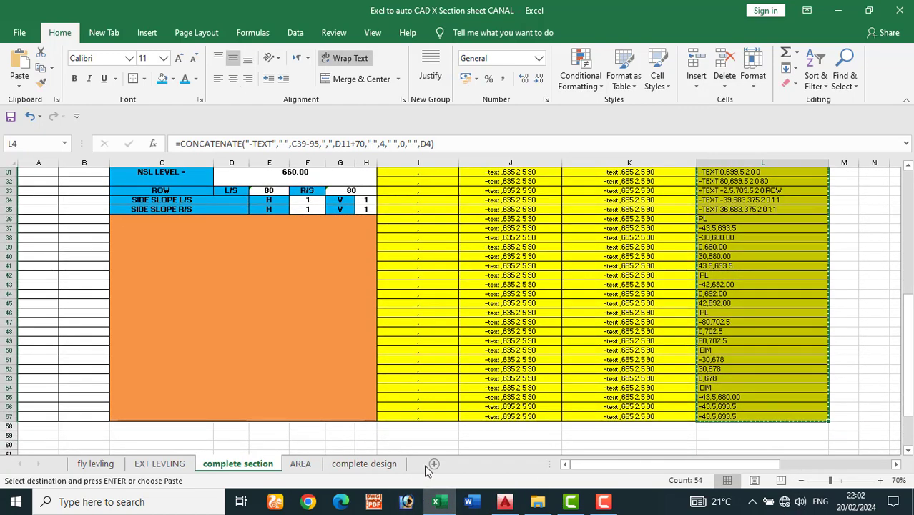
pyautogui.click(504, 503)
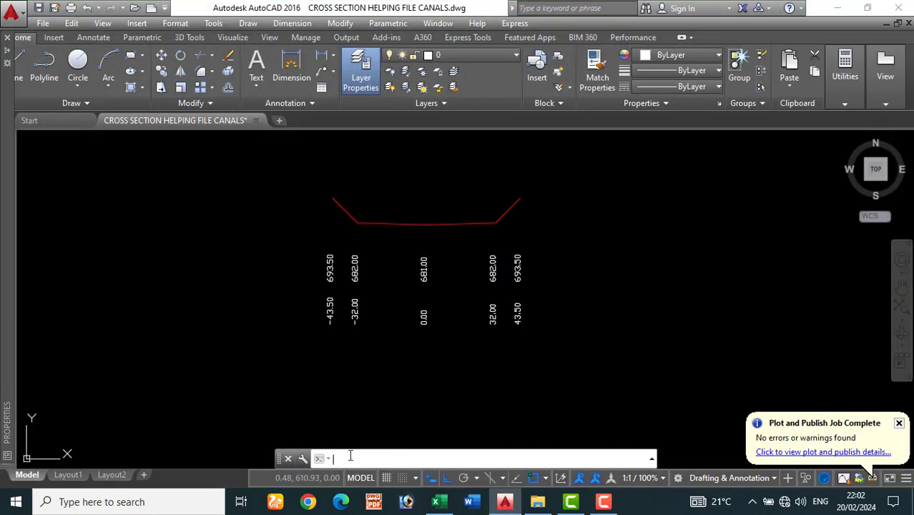
pyautogui.hotkey('ctrl', 'v')
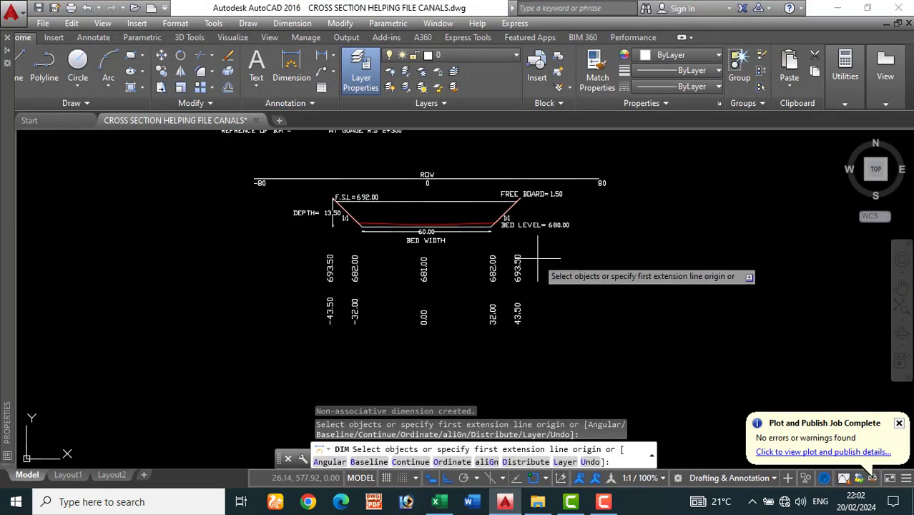
# - Examine the drawn canal cross section with its headings, labels, side slopes and depth and bed-width dimensions
pyautogui.scroll(6, 349, 248)
pyautogui.scroll(-6, 428, 265)
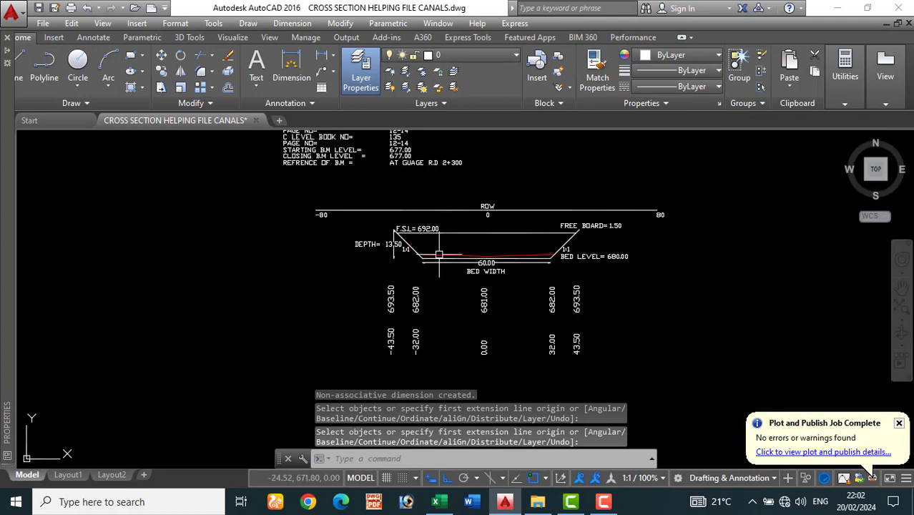
pyautogui.scroll(6, 439, 254)
pyautogui.scroll(-3, 444, 259)
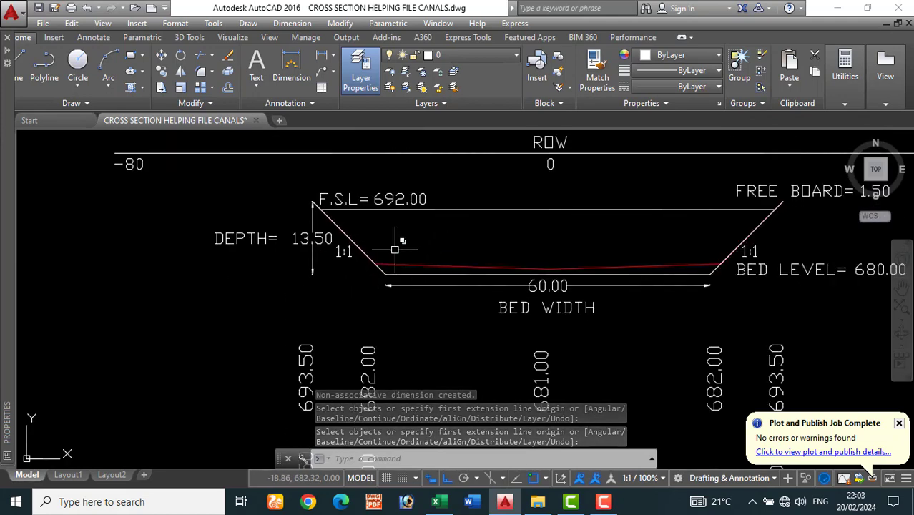
pyautogui.scroll(-2, 483, 249)
pyautogui.scroll(-5, 390, 276)
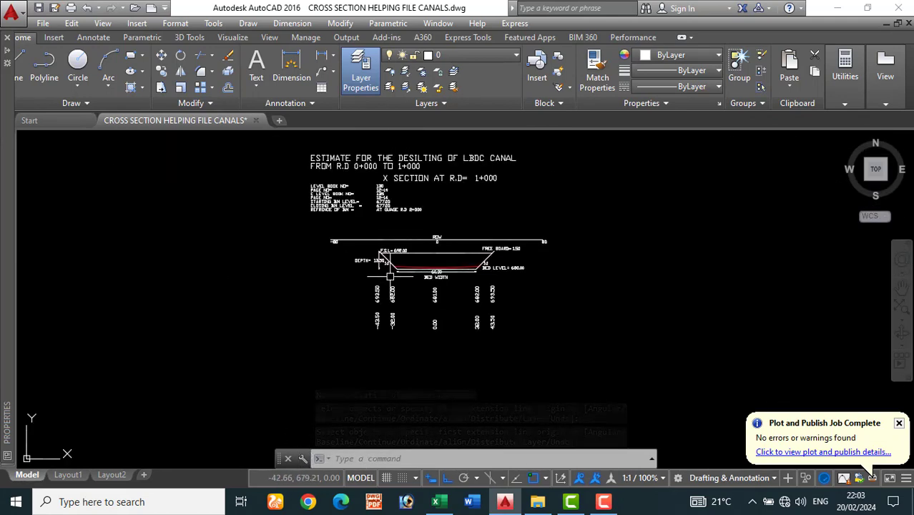
pyautogui.scroll(4, 389, 275)
pyautogui.scroll(-4, 436, 329)
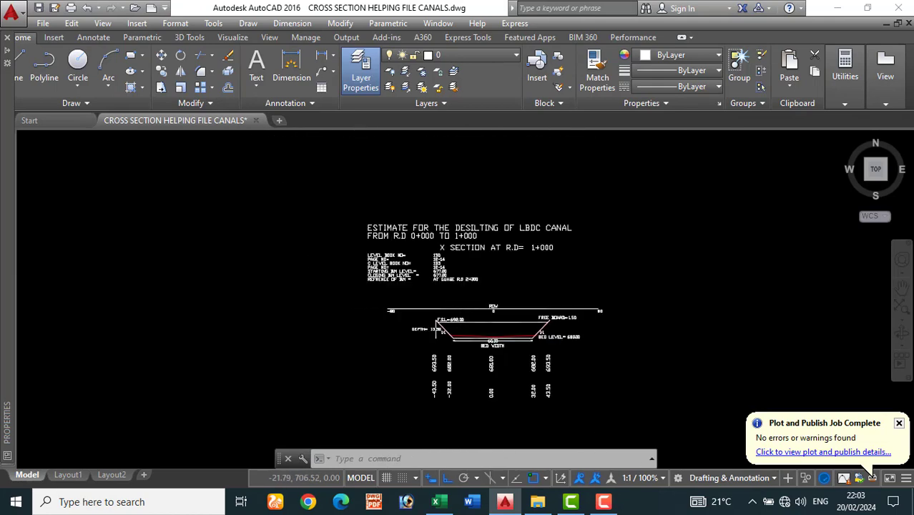
# - Move the trapezoidal design canal polyline to the DESIGN layer
pyautogui.scroll(4, 441, 325)
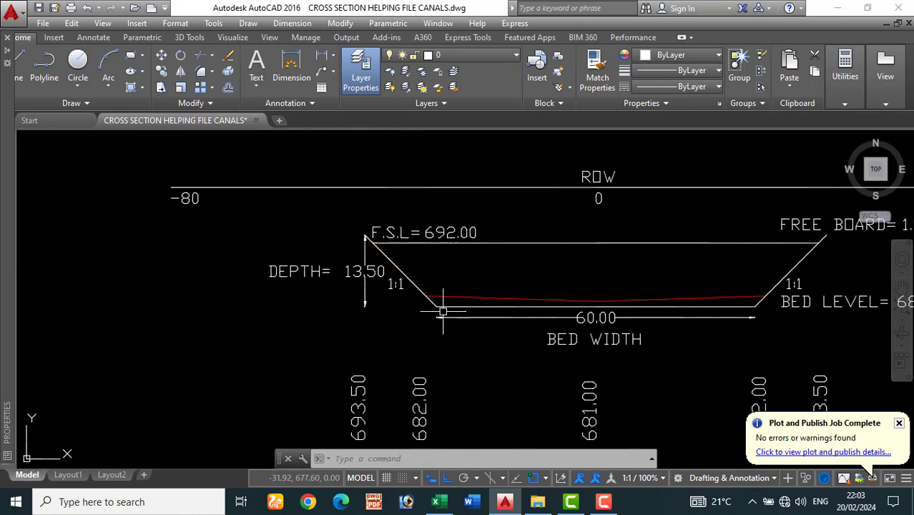
pyautogui.click(459, 306)
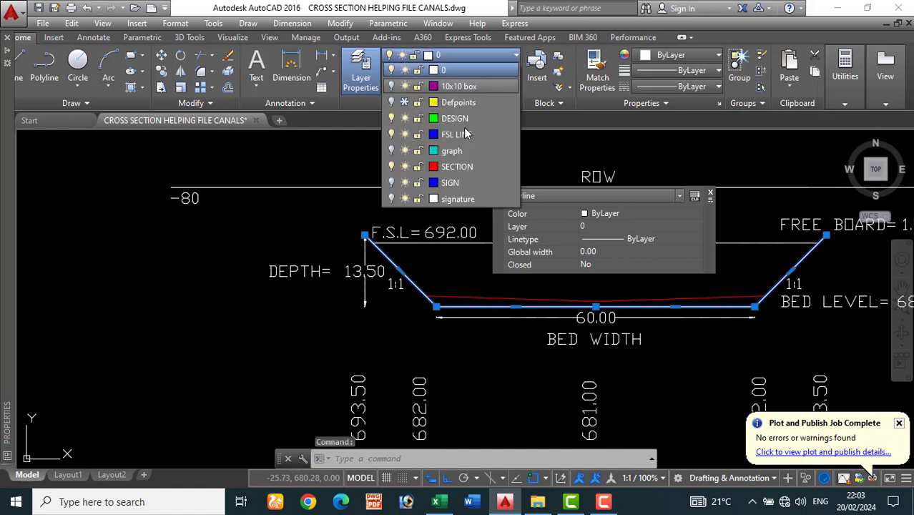
pyautogui.click(472, 55)
pyautogui.click(440, 120)
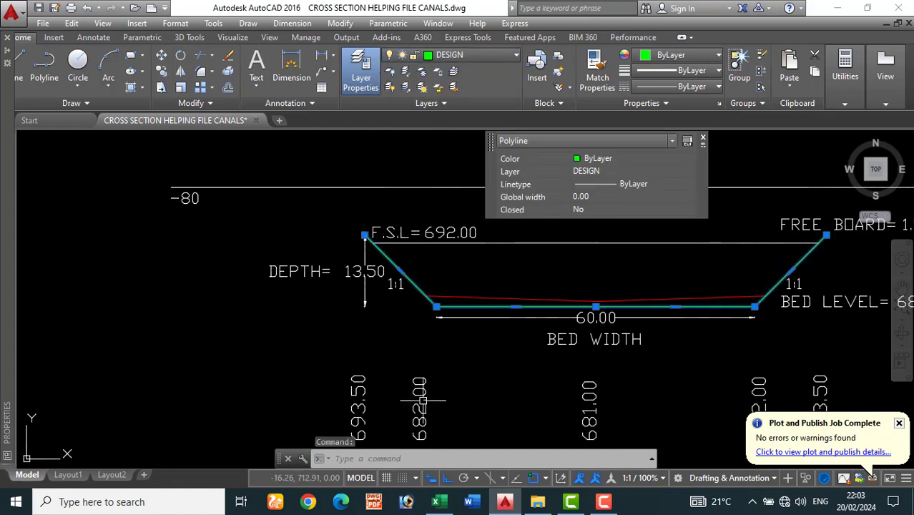
pyautogui.press('Escape')
# - Move the horizontal full supply level polyline to the FSL LINE layer
pyautogui.click(547, 243)
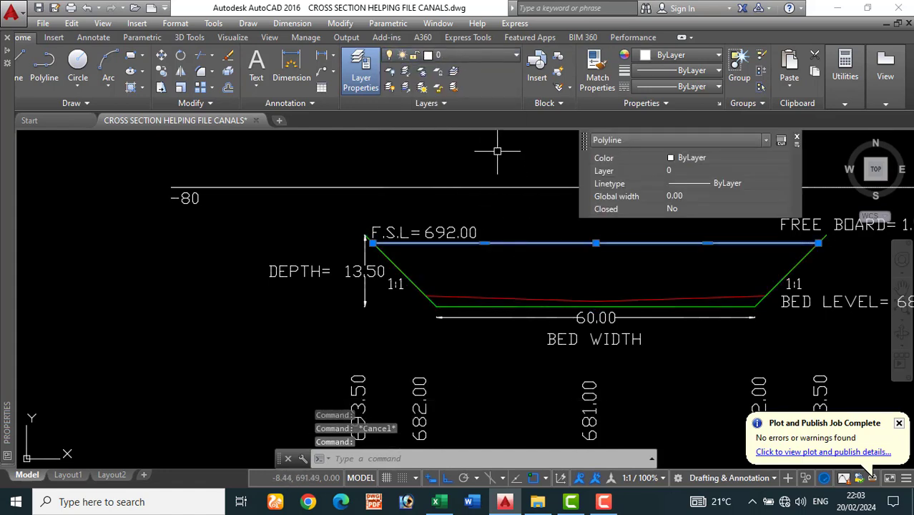
pyautogui.click(498, 55)
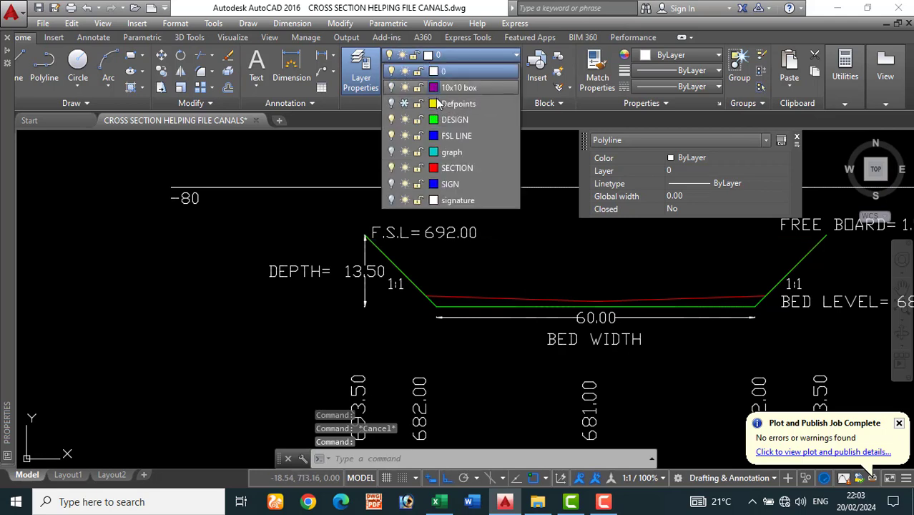
pyautogui.click(458, 135)
# - Examine both area calculation tables on the AREA sheet of the Excel canal workbook
pyautogui.click(436, 502)
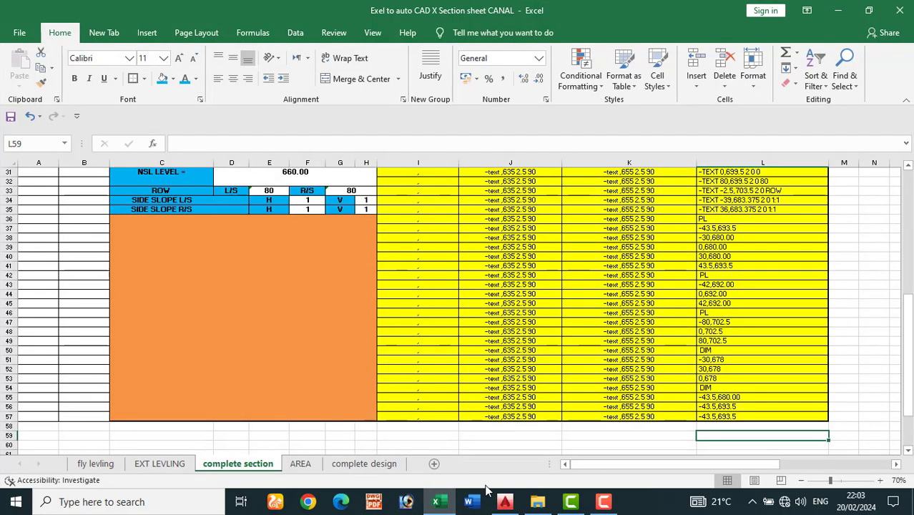
pyautogui.click(299, 465)
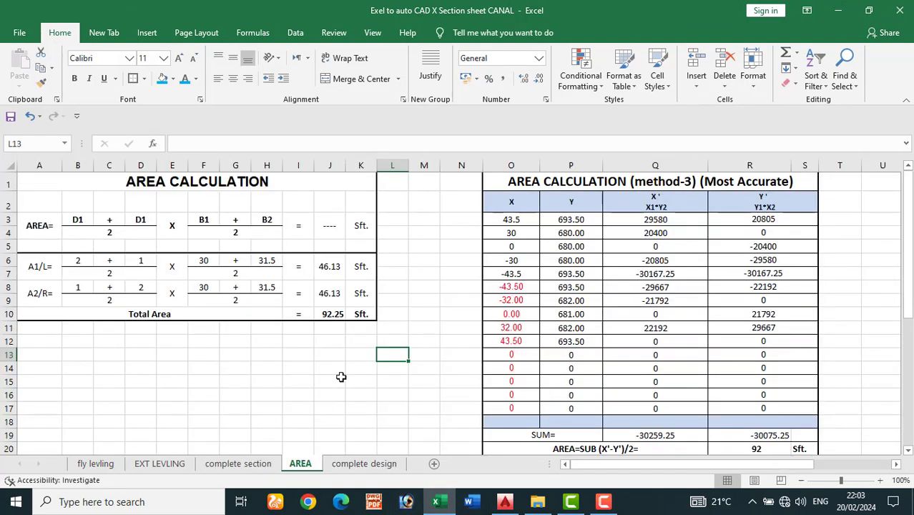
pyautogui.click(305, 400)
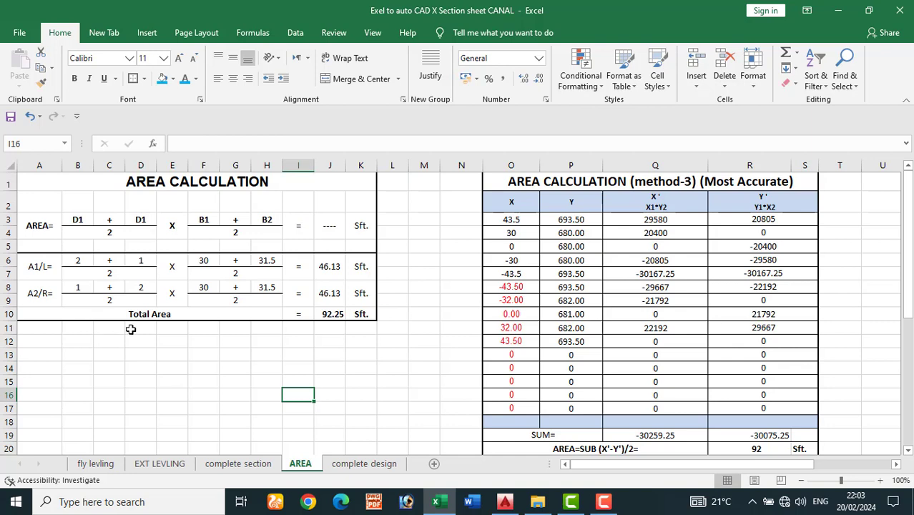
pyautogui.scroll(-3, 609, 288)
pyautogui.scroll(3, 604, 311)
pyautogui.scroll(-2, 691, 313)
pyautogui.scroll(2, 696, 321)
pyautogui.scroll(-1, 695, 321)
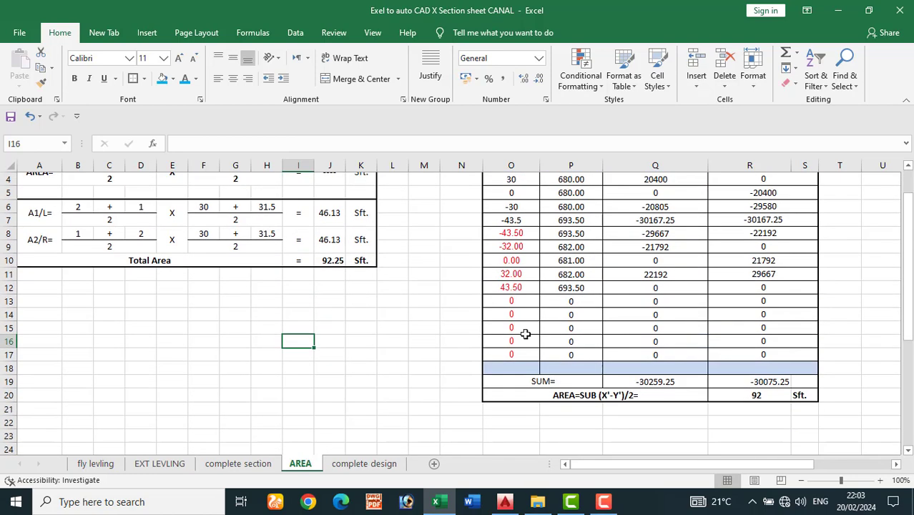
pyautogui.scroll(1, 526, 334)
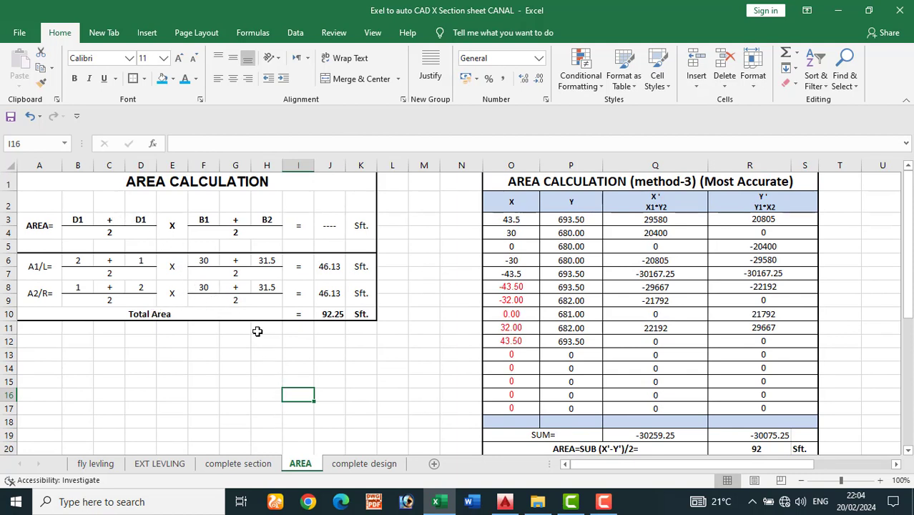
# - Set the existing R.L at offset 0.00 to 683.00 in cell B8 of the complete section sheet
pyautogui.click(224, 464)
pyautogui.scroll(4, 251, 372)
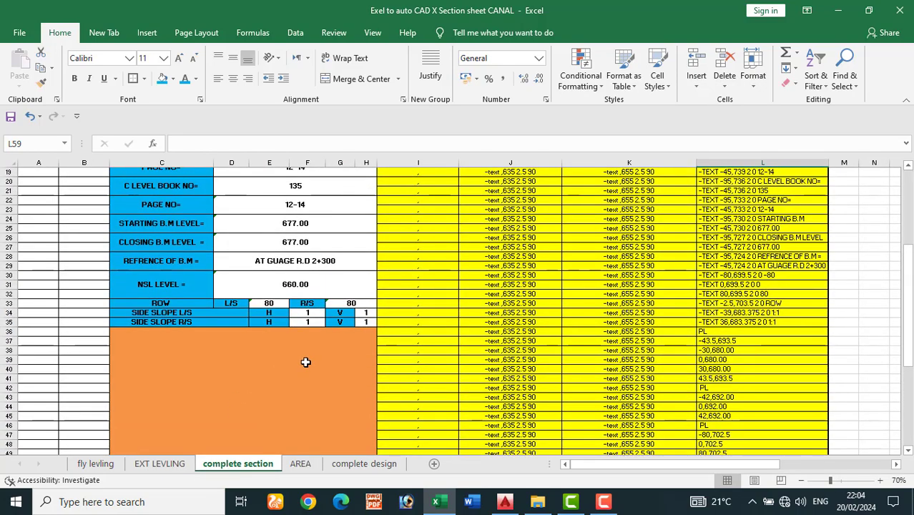
pyautogui.scroll(5, 305, 362)
pyautogui.scroll(-2, 326, 323)
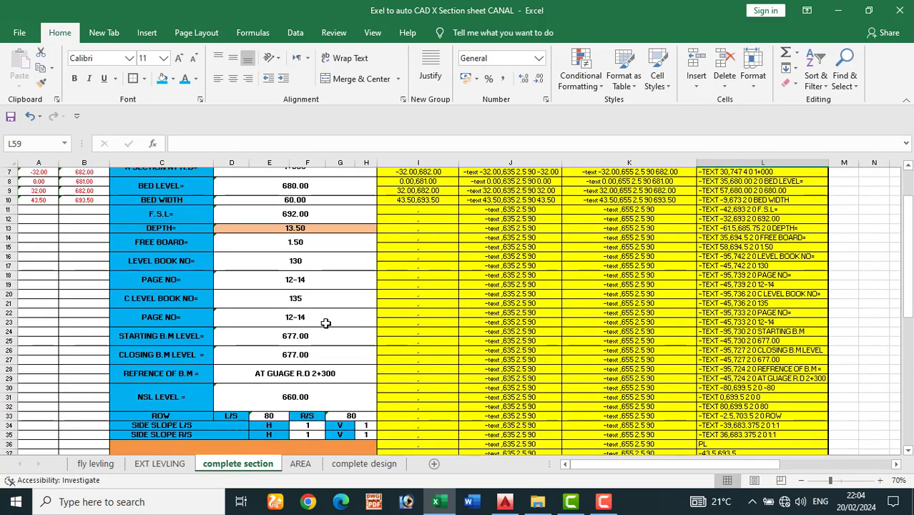
pyautogui.scroll(2, 325, 323)
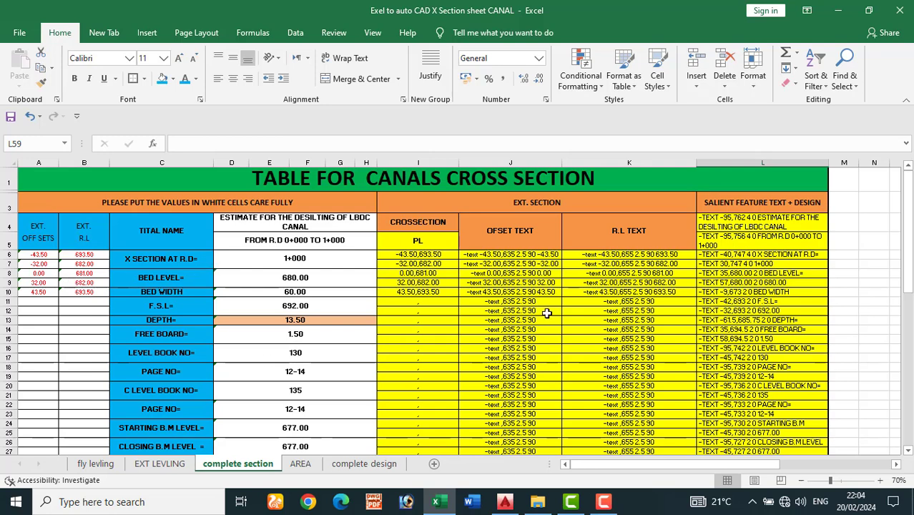
pyautogui.click(84, 272)
pyautogui.write('68')
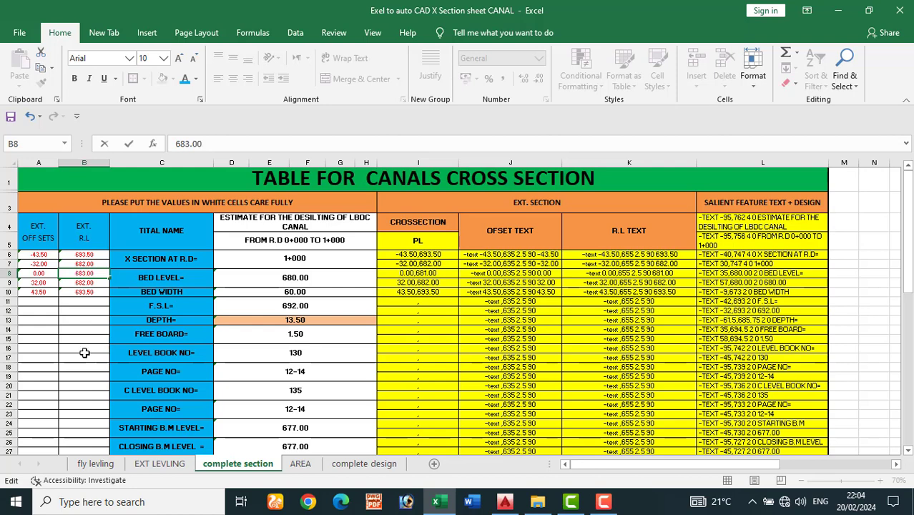
pyautogui.write('3.00')
pyautogui.click(95, 356)
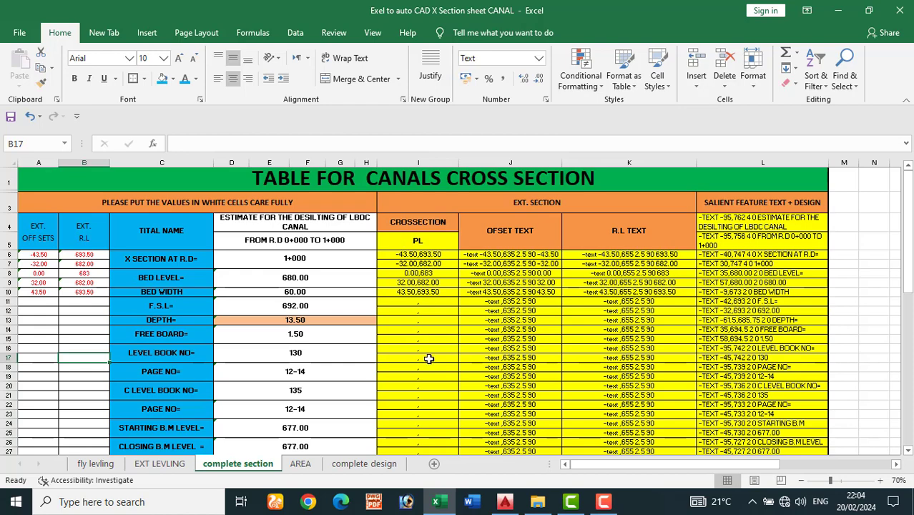
# - Switch to AutoCAD and delete the red existing section polyline from the canal cross section
pyautogui.click(505, 501)
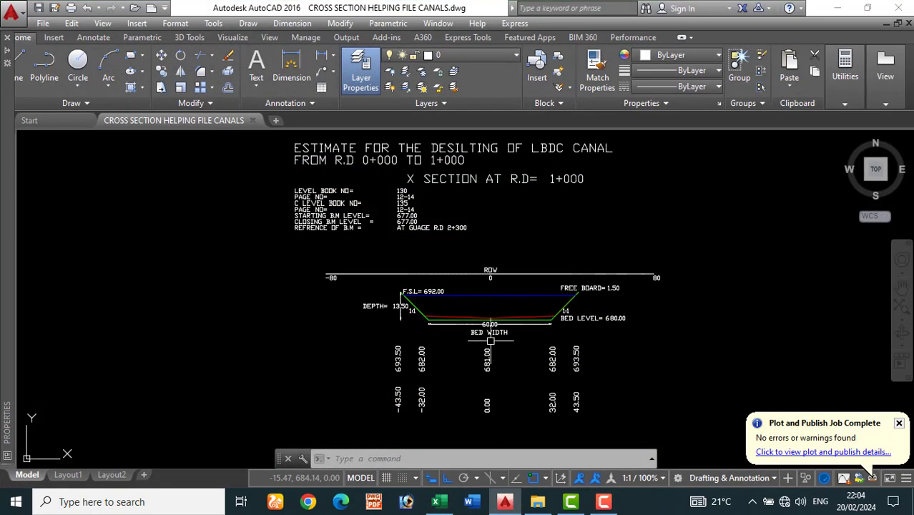
pyautogui.scroll(2, 522, 329)
pyautogui.click(521, 308)
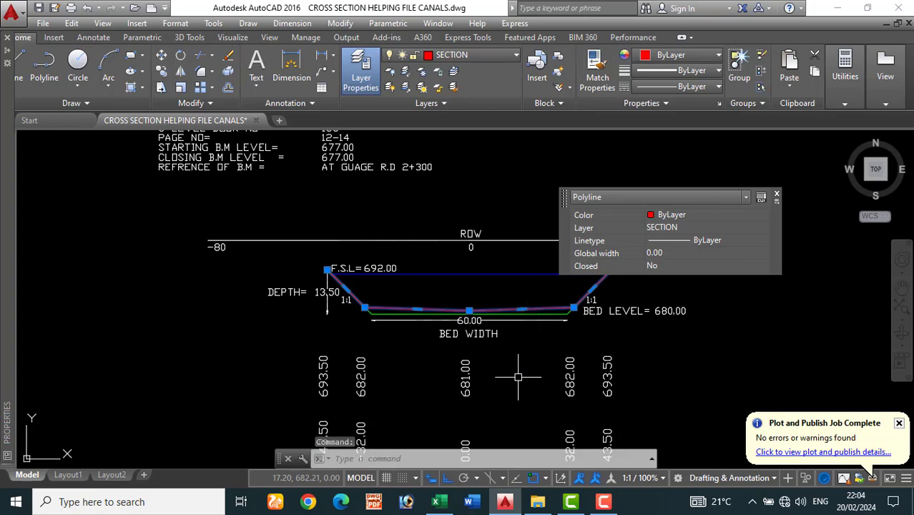
pyautogui.press('Delete')
# - Copy the cross section polyline commands in I5:I10 from Excel and run them in AutoCAD to redraw the existing section
pyautogui.hotkey('alt', 'Tab')
pyautogui.moveTo(427, 241); pyautogui.dragTo(437, 292)
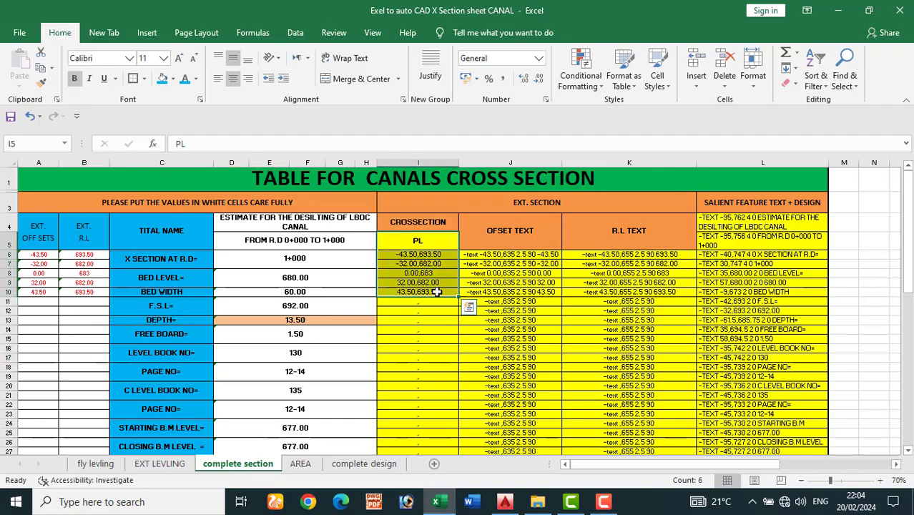
pyautogui.hotkey('ctrl', 'c')
pyautogui.hotkey('alt', 'Tab')
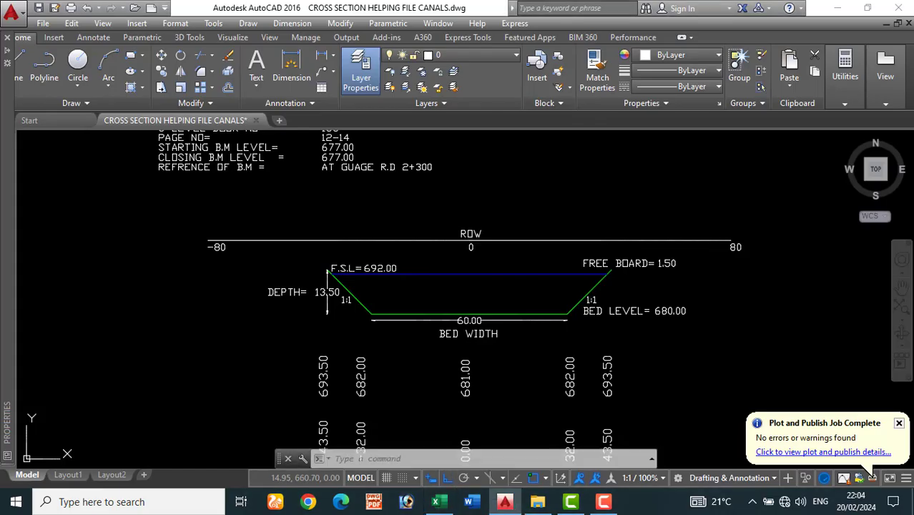
pyautogui.hotkey('ctrl', 'v')
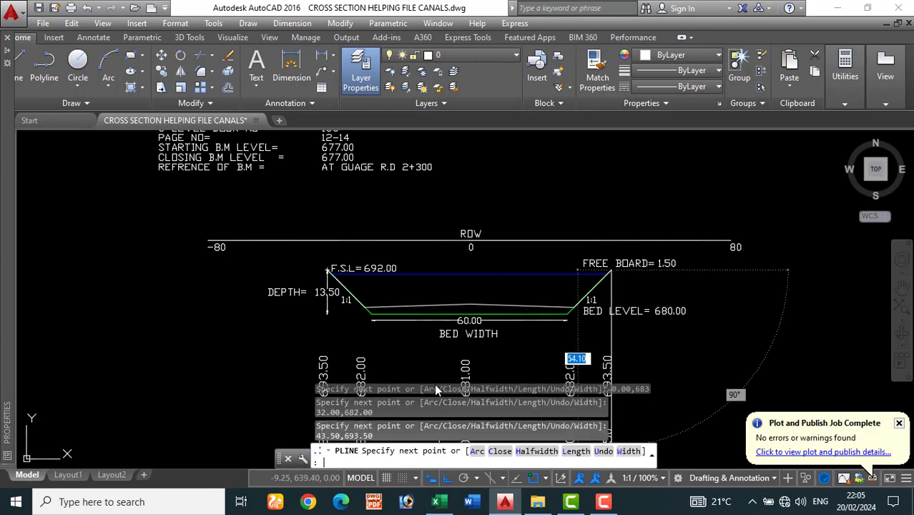
pyautogui.press('Return')
# - Move the redrawn existing section polyline to the SECTION layer and clear the selection
pyautogui.scroll(4, 472, 314)
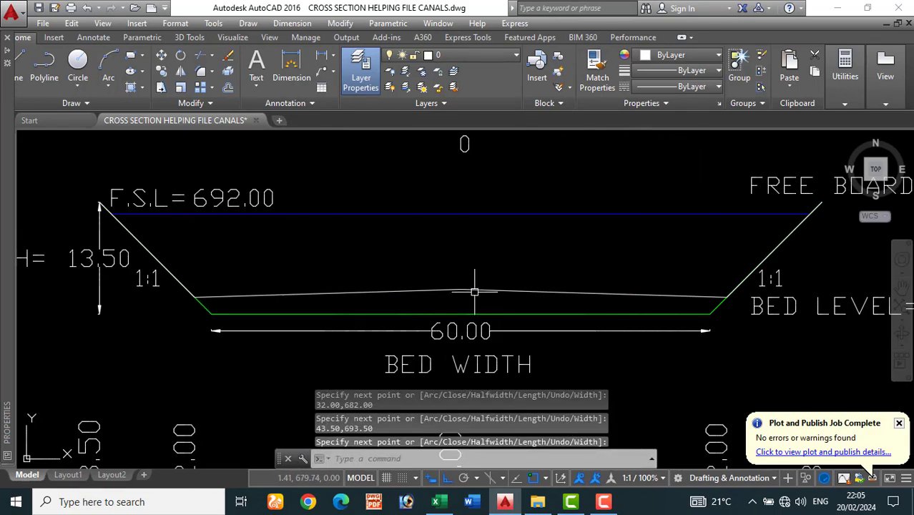
pyautogui.click(472, 291)
pyautogui.click(480, 57)
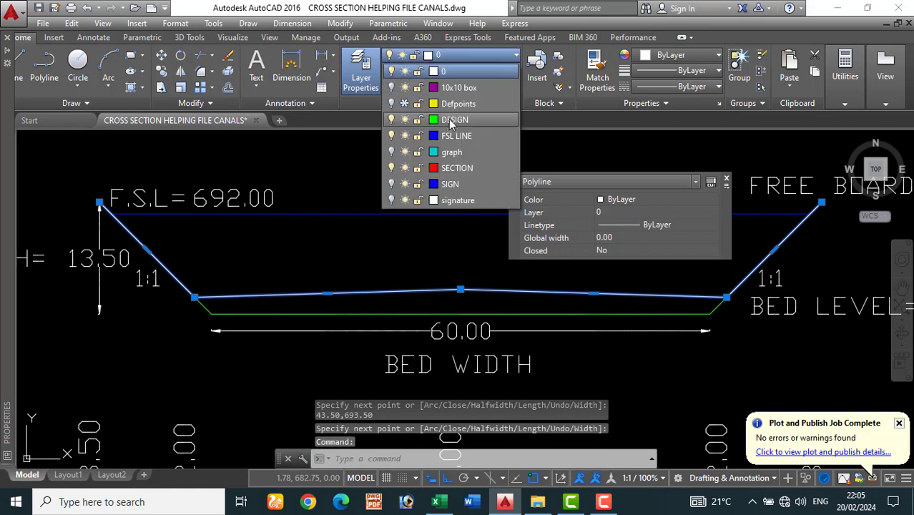
pyautogui.click(461, 169)
pyautogui.press('Escape')
pyautogui.scroll(-5, 411, 236)
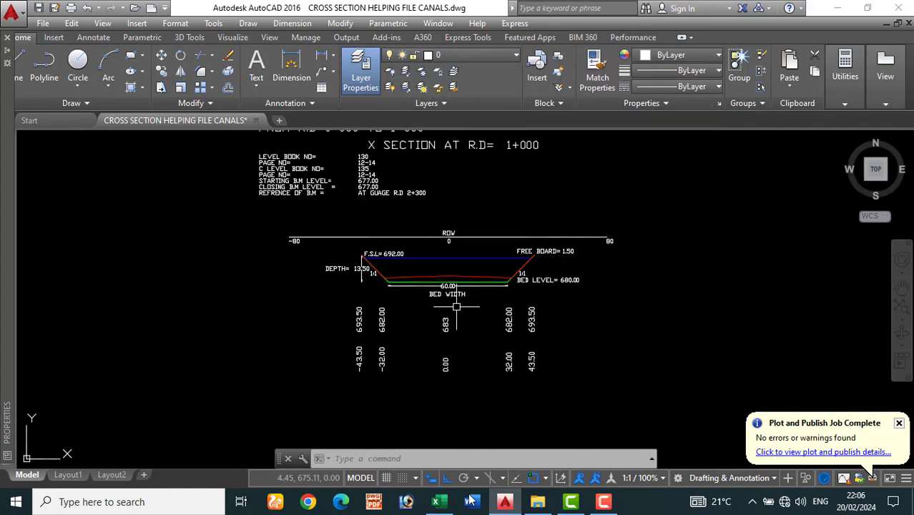
# - Check the recalculated area on the AREA sheet in Excel, and return to the AutoCAD drawing
pyautogui.click(436, 502)
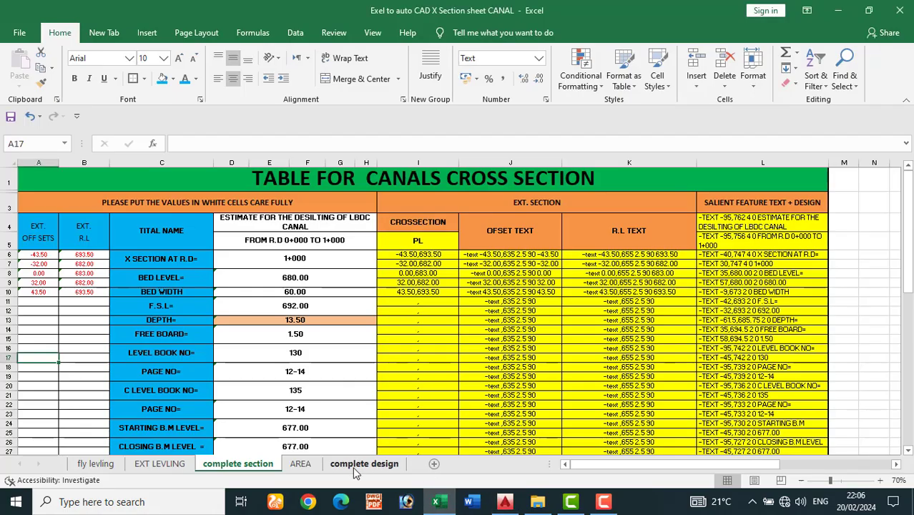
pyautogui.click(300, 464)
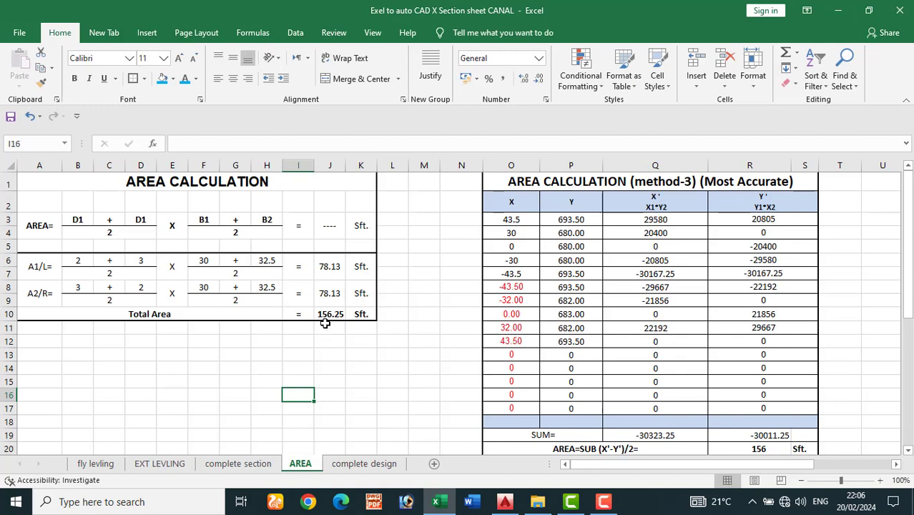
pyautogui.click(504, 502)
# - Create a boundary polyline around the region between the existing section and the design bed, with island detection on
pyautogui.scroll(6, 449, 292)
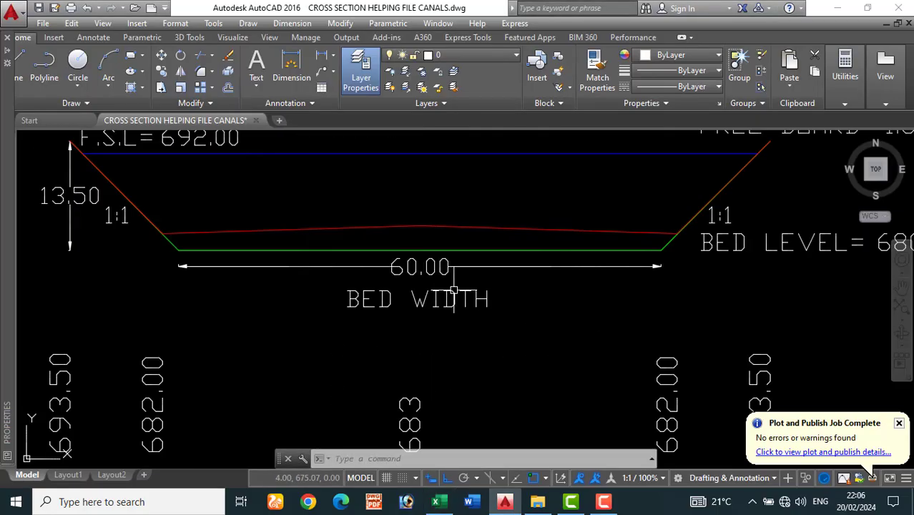
pyautogui.write('bo')
pyautogui.press('Return')
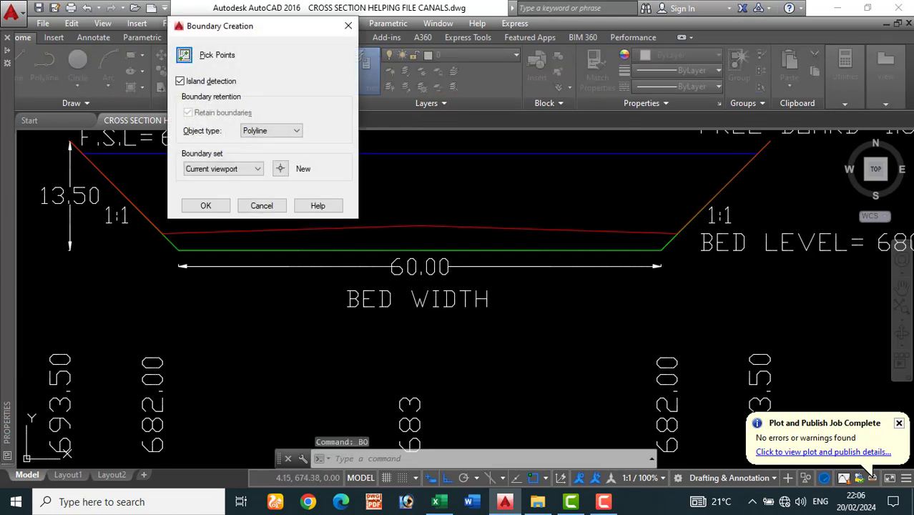
pyautogui.click(186, 58)
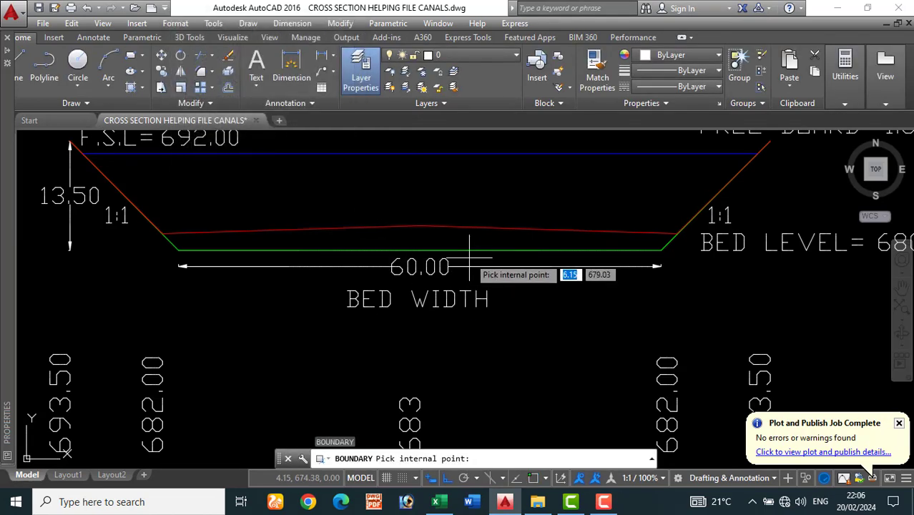
pyautogui.click(471, 242)
pyautogui.press('Return')
pyautogui.scroll(-4, 431, 306)
pyautogui.scroll(4, 419, 292)
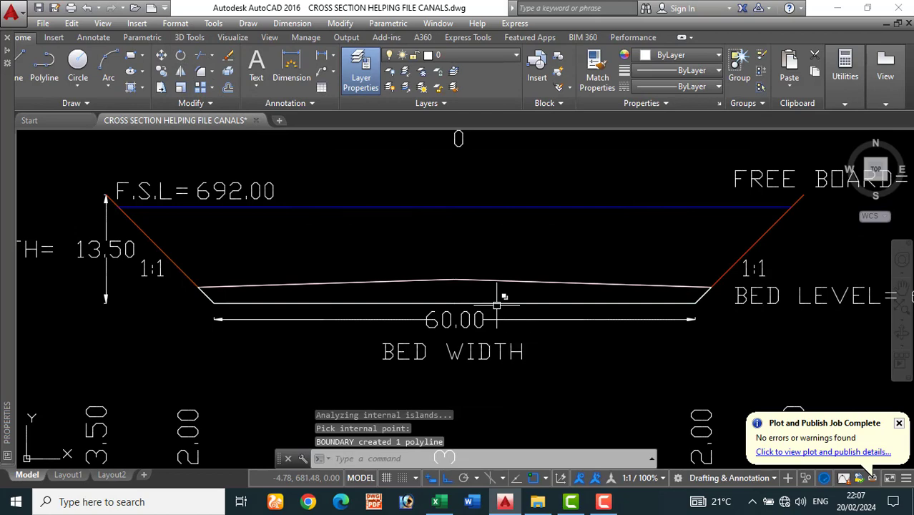
# - List the properties of the white boundary polyline on layer 0 to read its area
pyautogui.write('li')
pyautogui.press('Return')
pyautogui.click(500, 285)
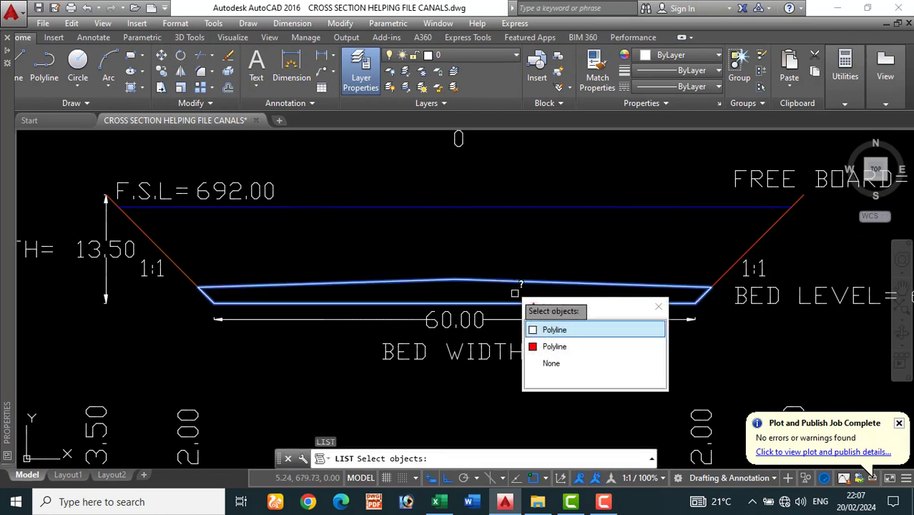
pyautogui.click(559, 331)
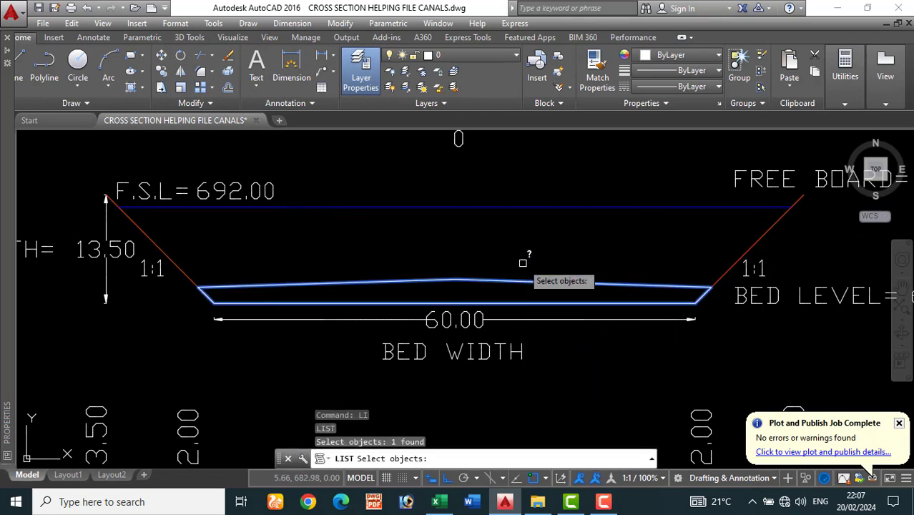
pyautogui.press('Return')
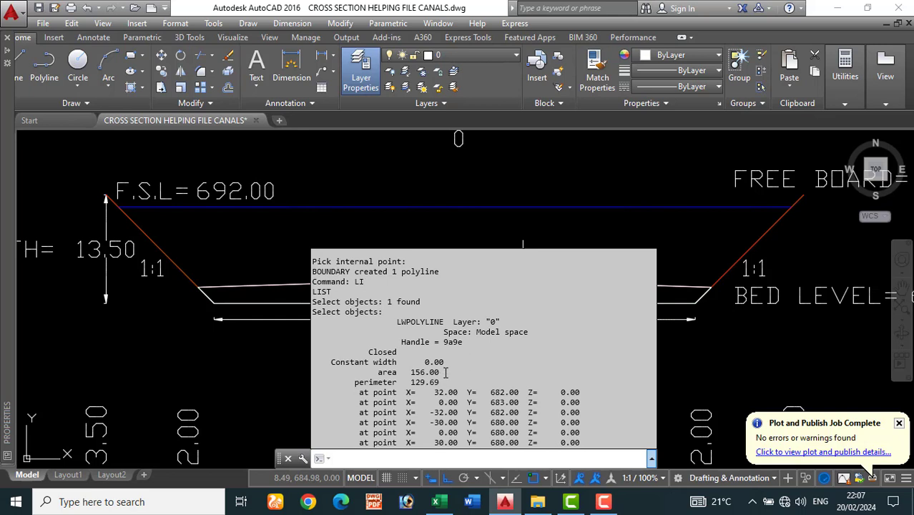
# - Copy the area line from the listing and paste it as the text "area 156.00" inside the canal section above the bed
pyautogui.moveTo(445, 372); pyautogui.dragTo(379, 373)
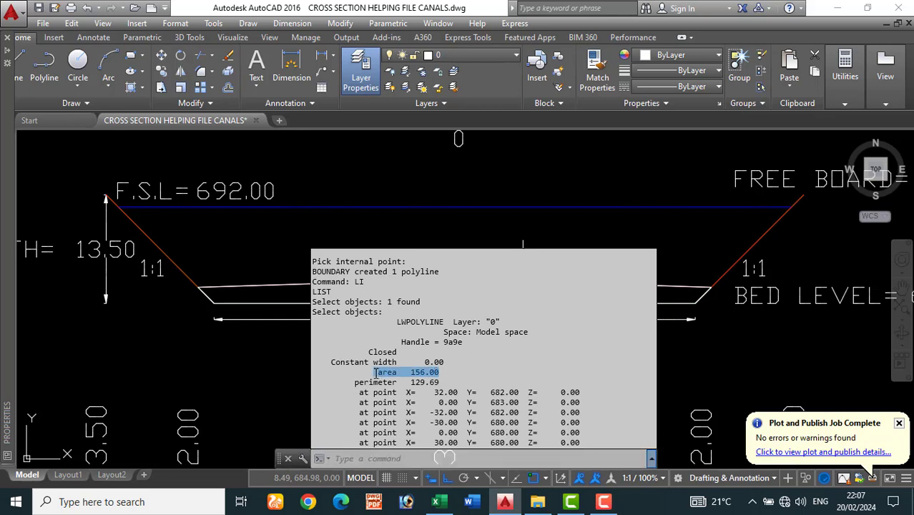
pyautogui.click(523, 196)
pyautogui.hotkey('ctrl', 'v')
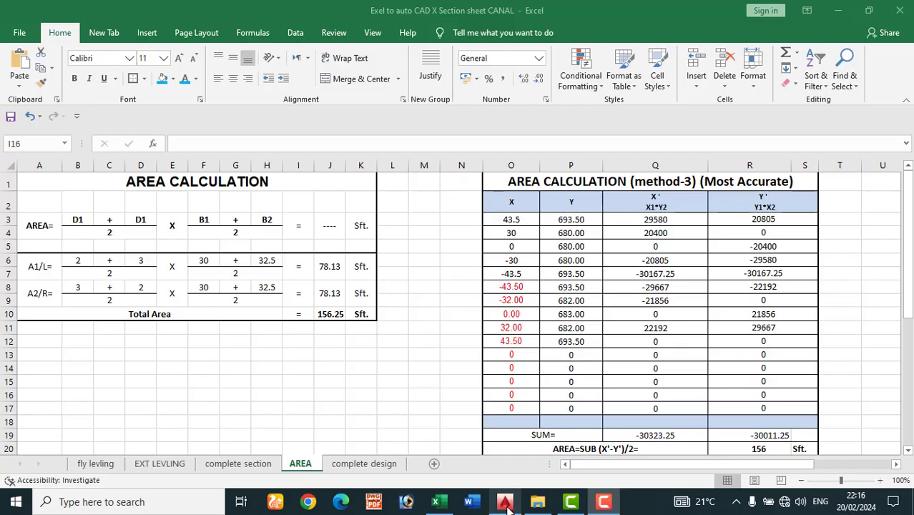
# - Switch to the AutoCAD drawing, turn on the graph and 10x10 box layers, and save the file
pyautogui.click(506, 504)
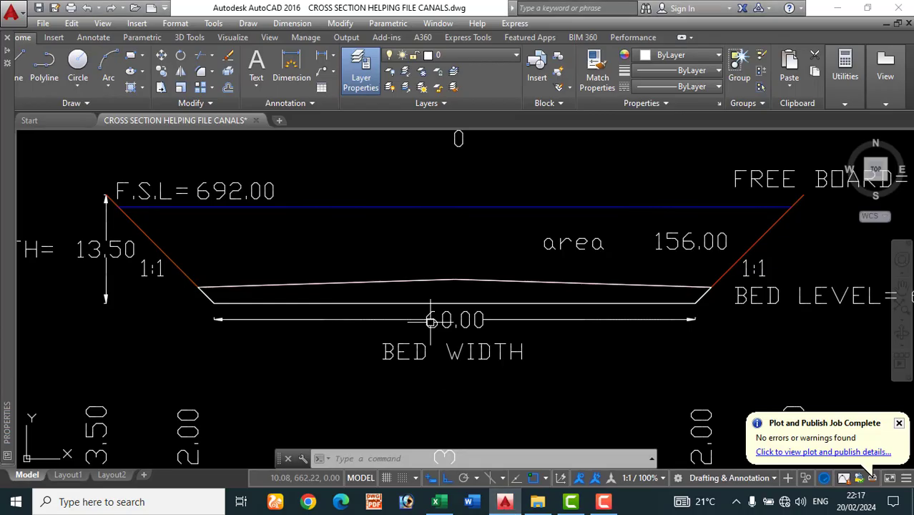
pyautogui.scroll(-4, 440, 319)
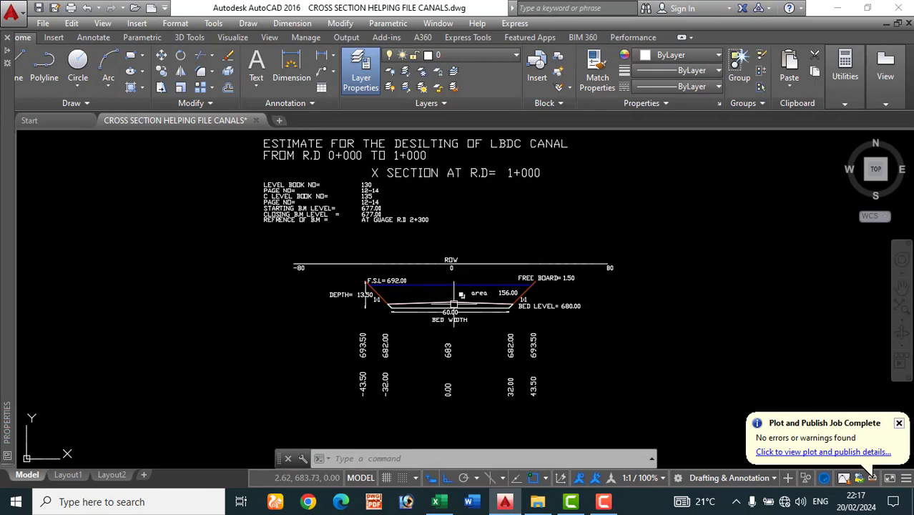
pyautogui.scroll(-2, 453, 300)
pyautogui.scroll(2, 454, 300)
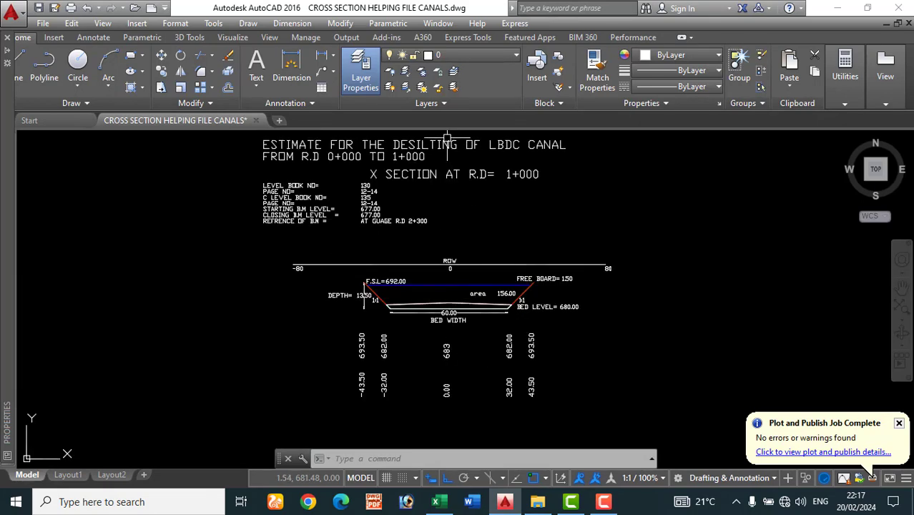
pyautogui.click(488, 58)
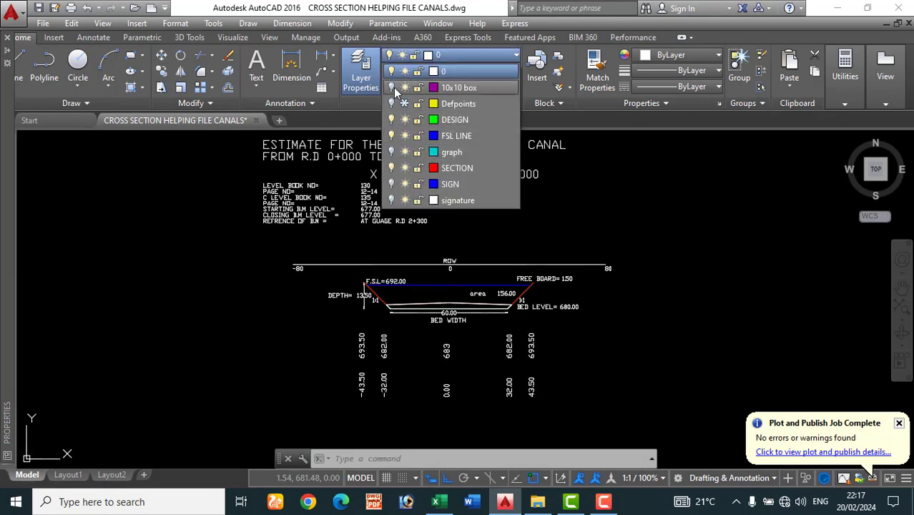
pyautogui.hotkey('ctrl', 's')
pyautogui.click(391, 151)
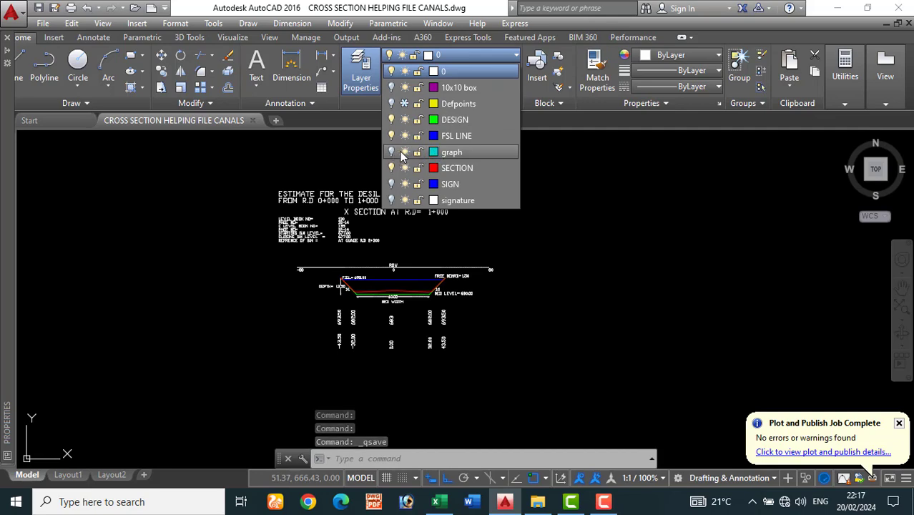
pyautogui.click(391, 87)
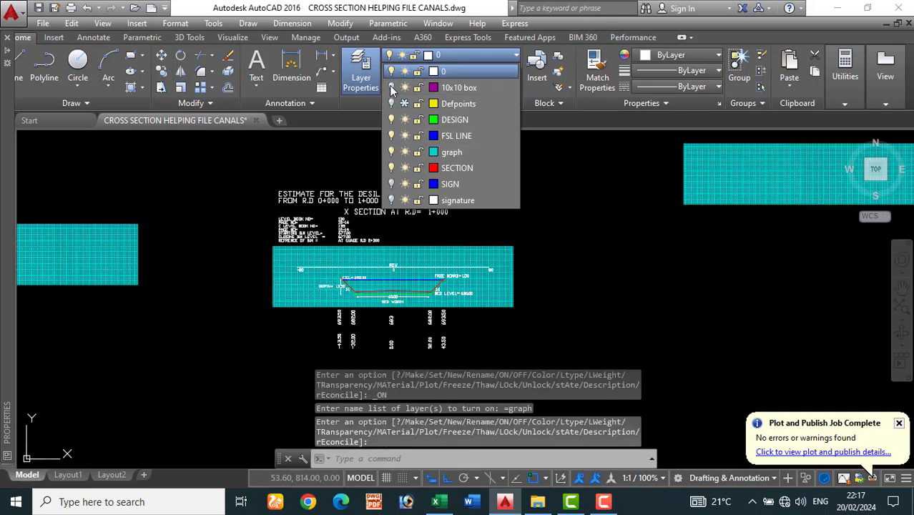
pyautogui.scroll(2, 263, 249)
pyautogui.click(719, 291)
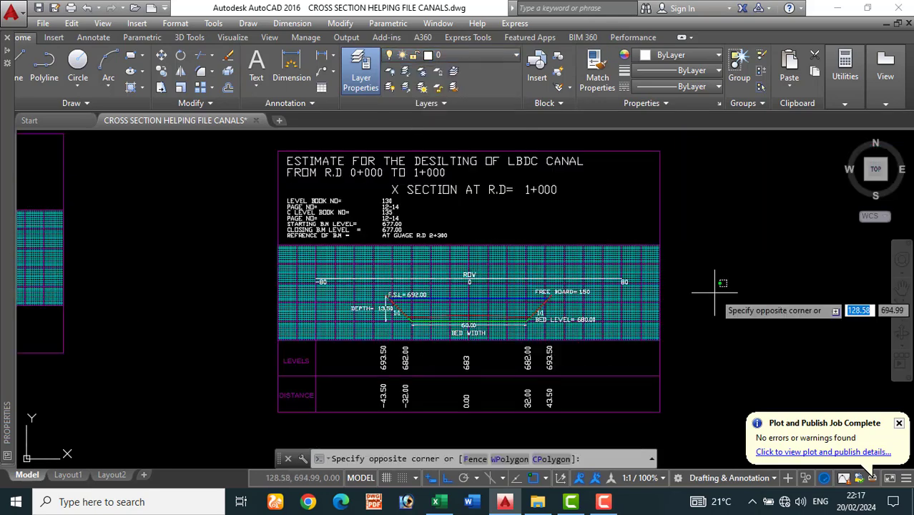
pyautogui.click(709, 283)
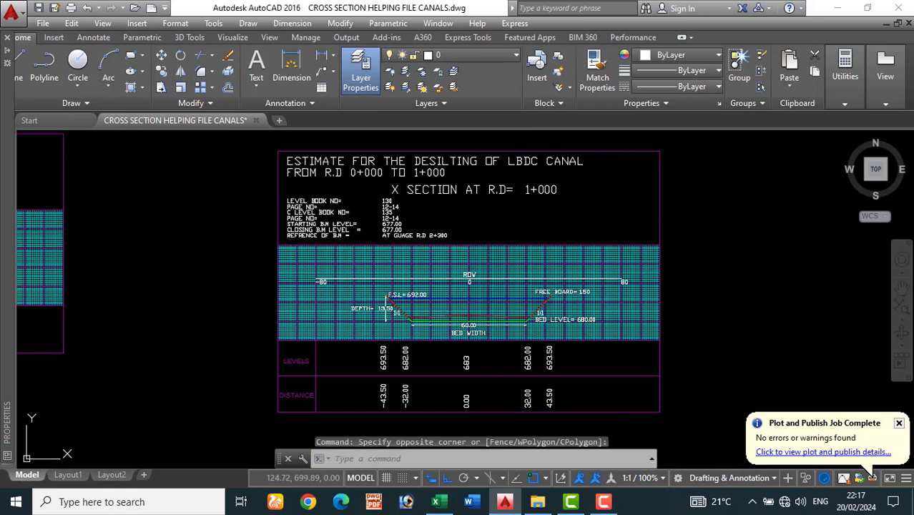
pyautogui.hotkey('ctrl', 's')
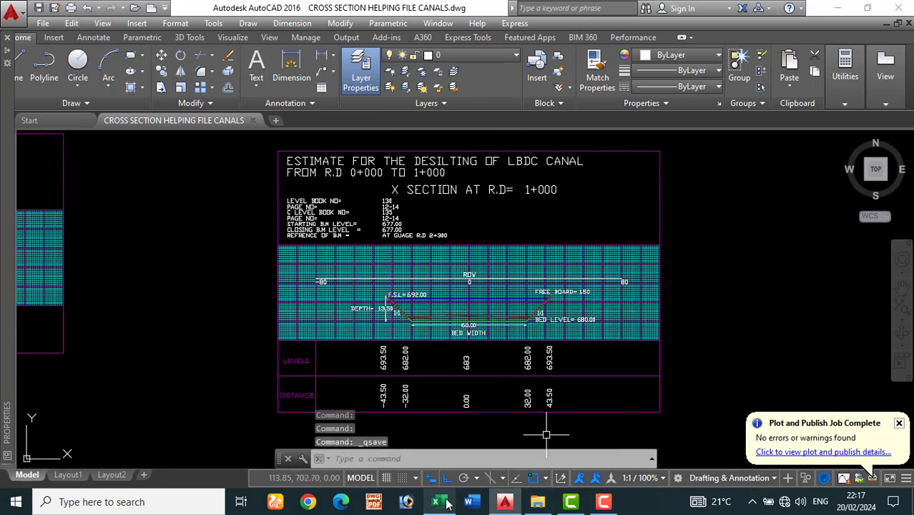
# - Copy the area calculation rows from A1/L to Total Area, cells A6:K10 of the AREA sheet in Excel
pyautogui.moveTo(447, 503)
pyautogui.click(451, 393)
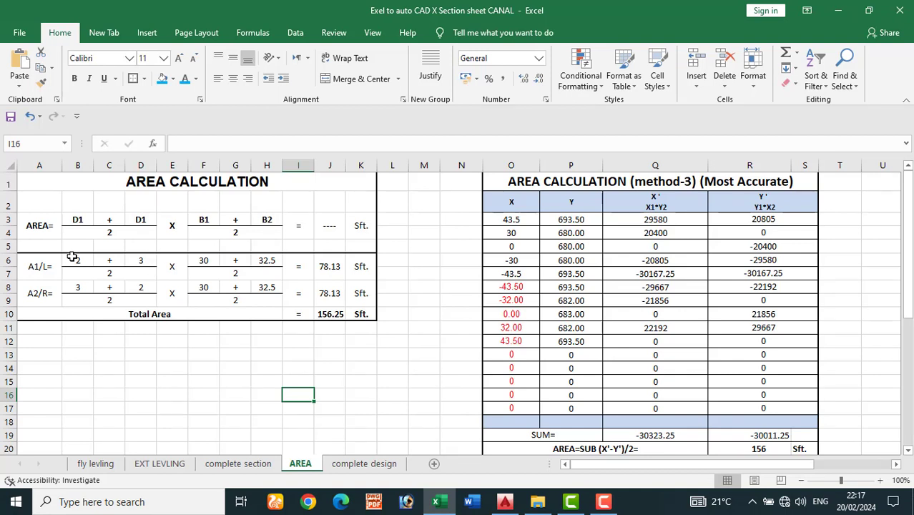
pyautogui.moveTo(28, 254); pyautogui.dragTo(359, 321)
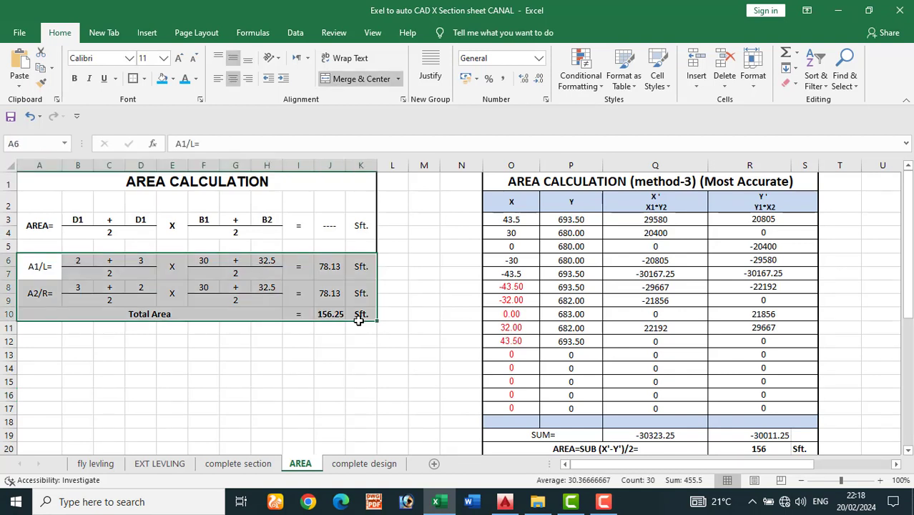
pyautogui.hotkey('ctrl', 'c')
# - Paste the copied calculation table into the AutoCAD sheet frame, above the graph beside the level book details, and save the drawing
pyautogui.click(436, 501)
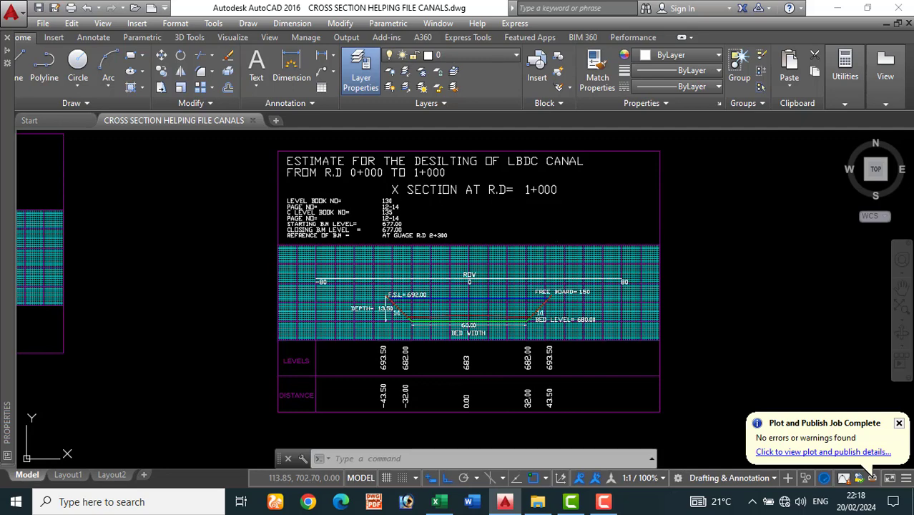
pyautogui.scroll(2, 552, 234)
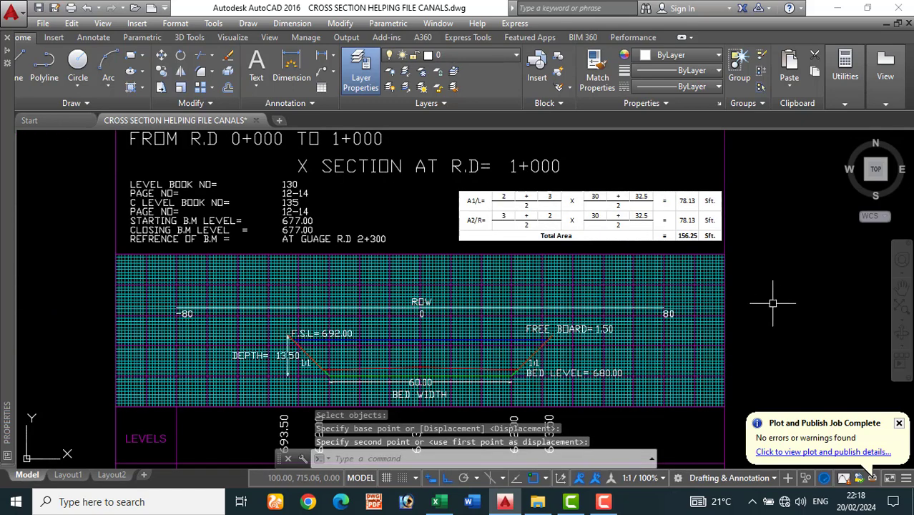
pyautogui.hotkey('ctrl', 's')
pyautogui.scroll(3, 653, 220)
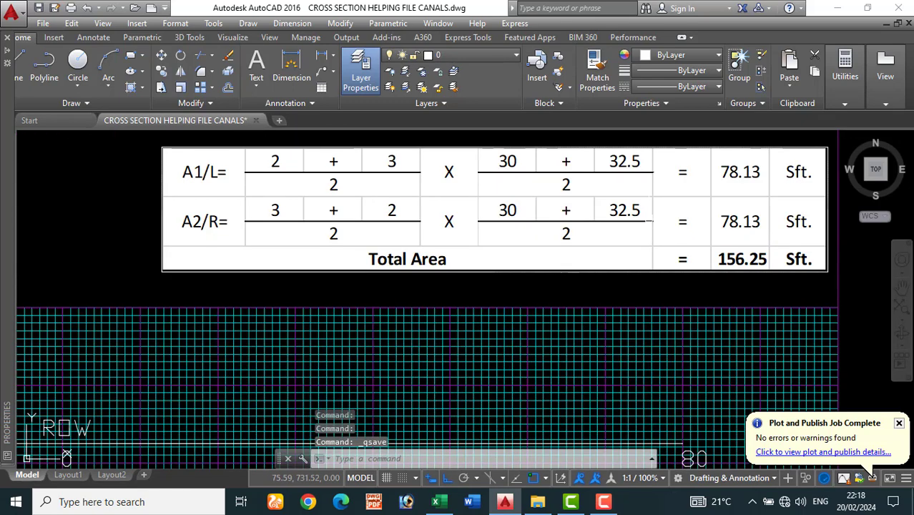
pyautogui.scroll(-4, 562, 242)
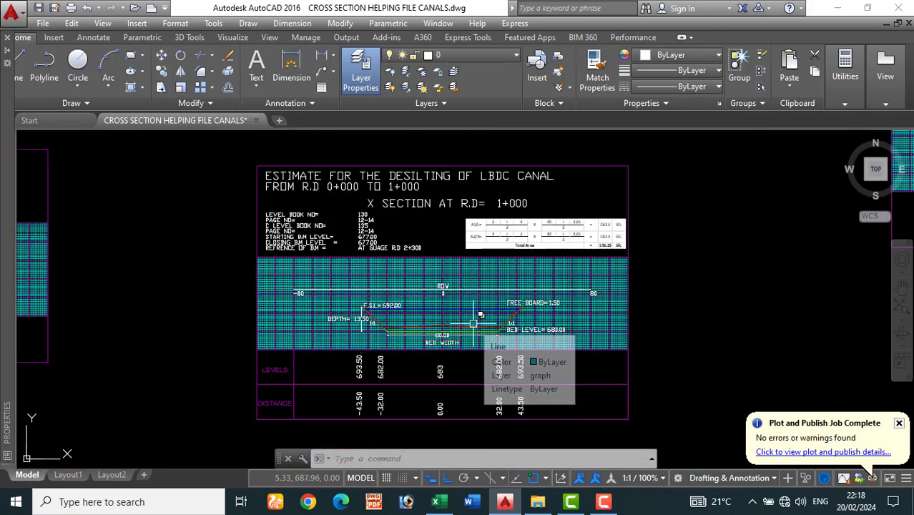